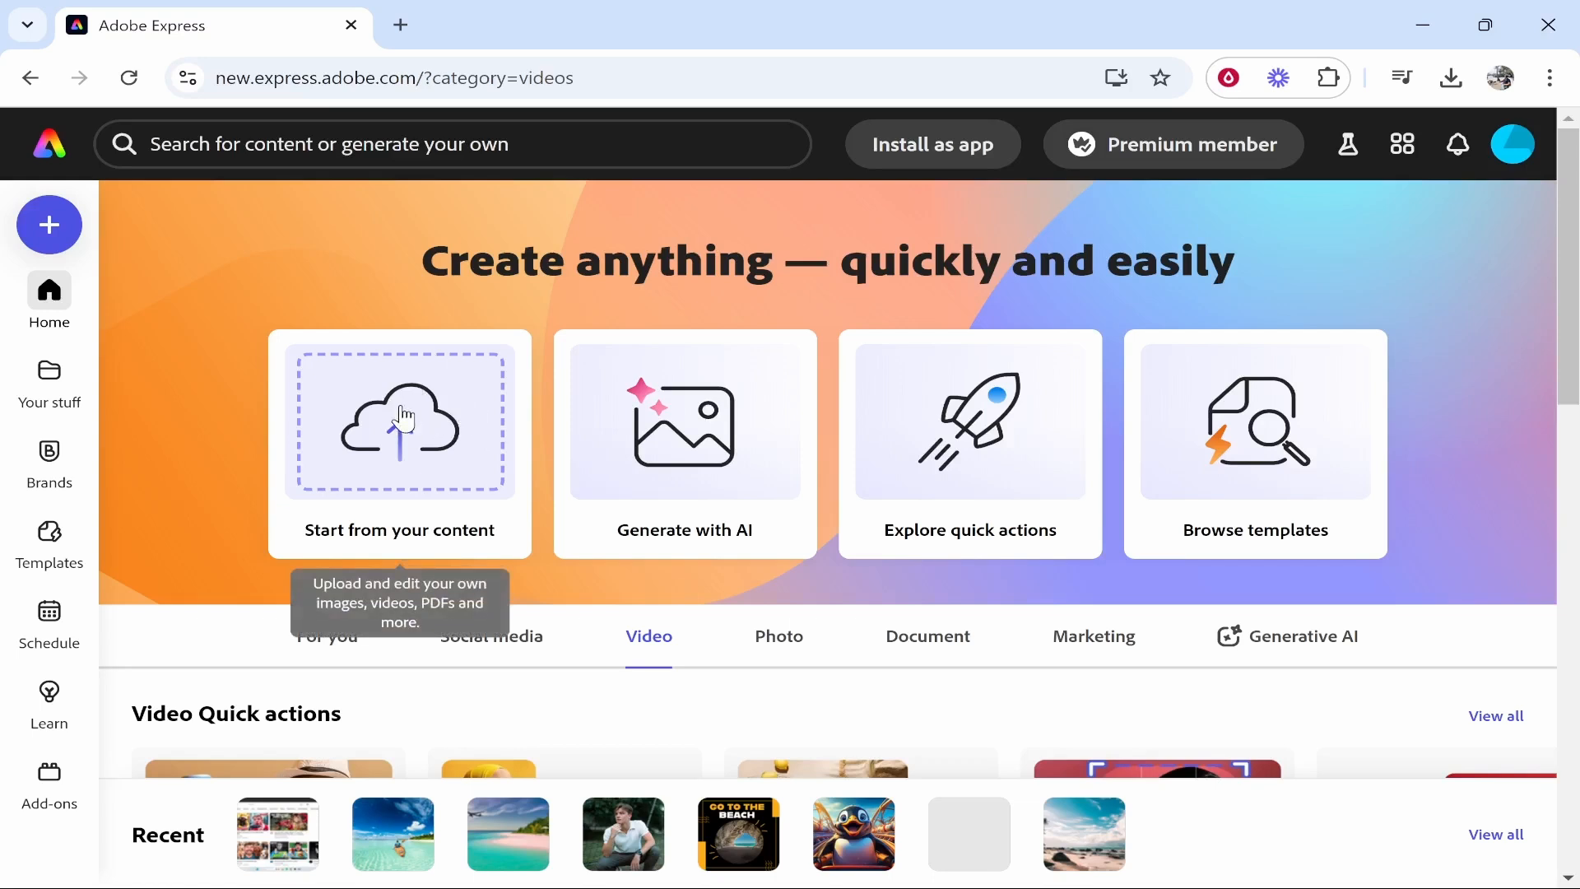
pyautogui.click(363, 403)
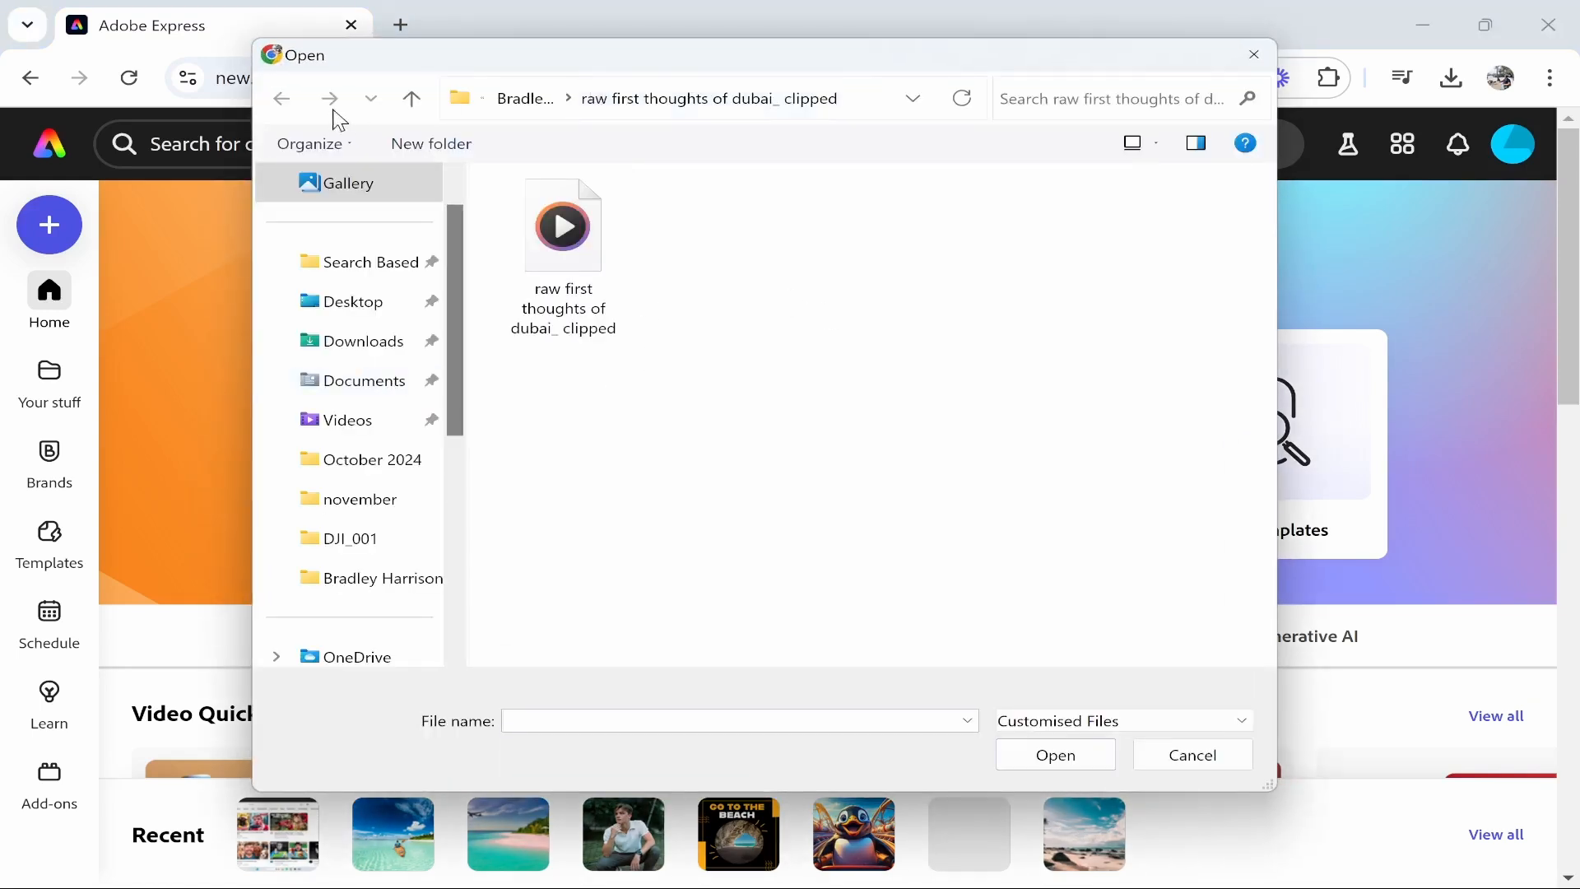
pyautogui.click(527, 99)
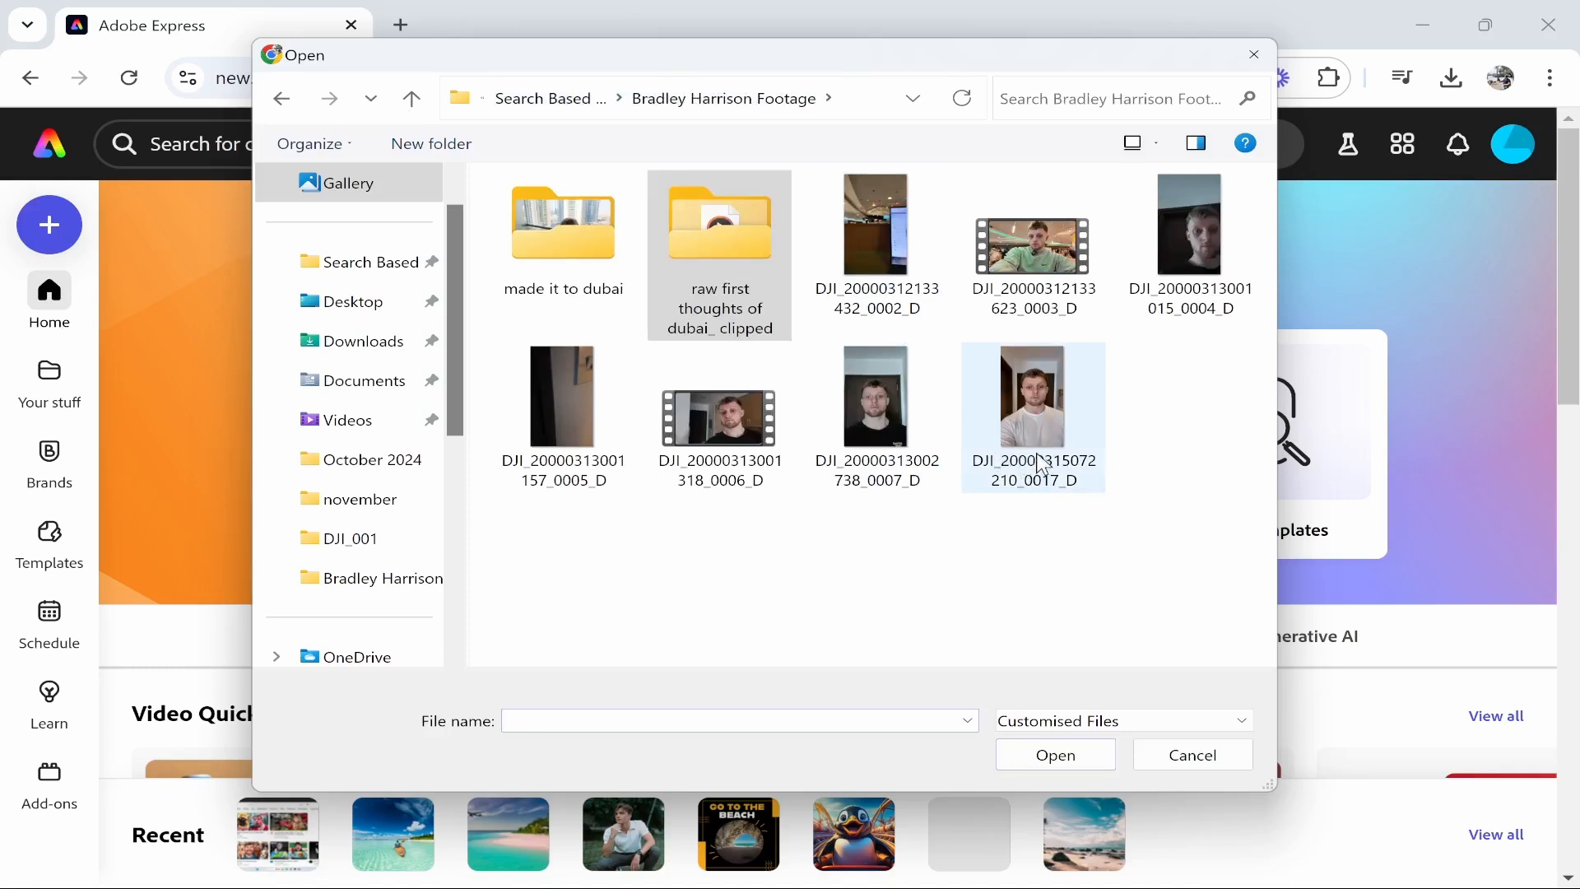
pyautogui.click(1082, 405)
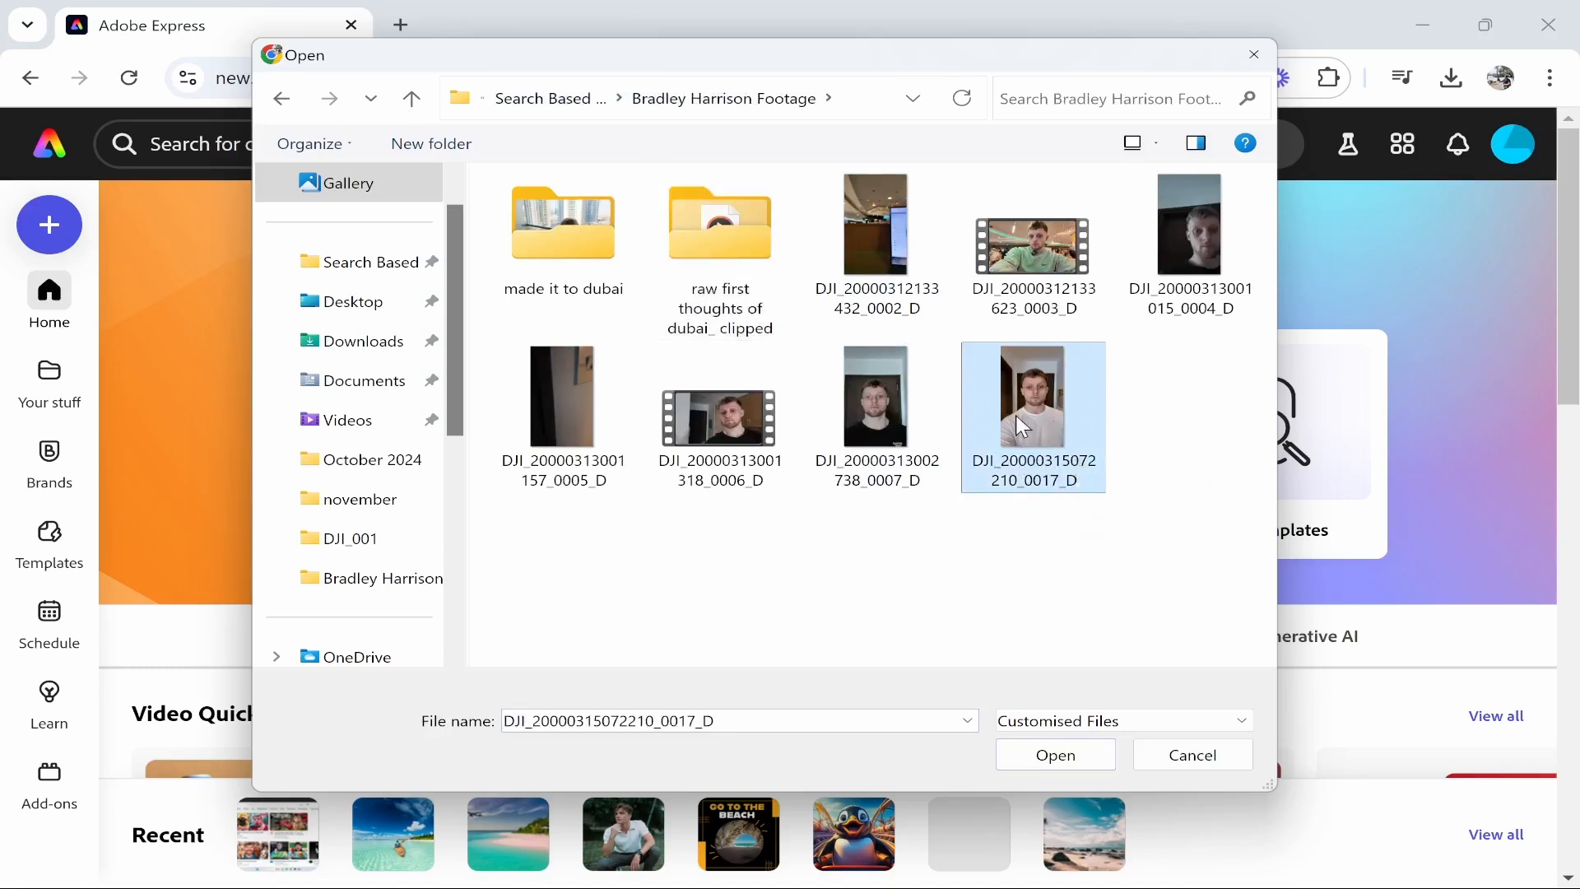
pyautogui.moveTo(920, 73); pyautogui.dragTo(856, 35)
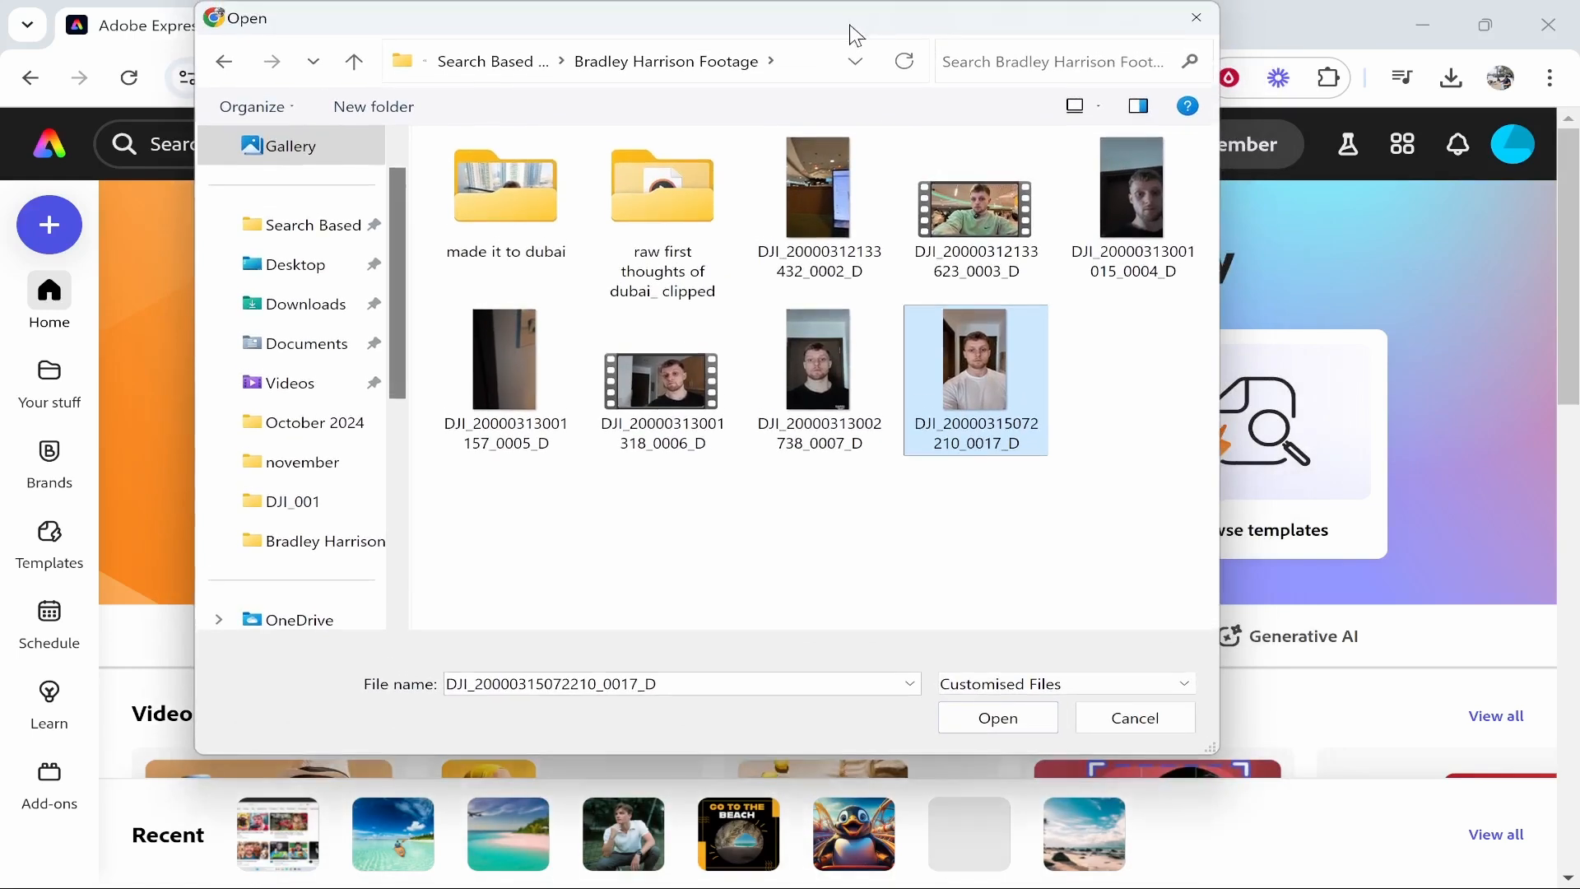
pyautogui.click(999, 717)
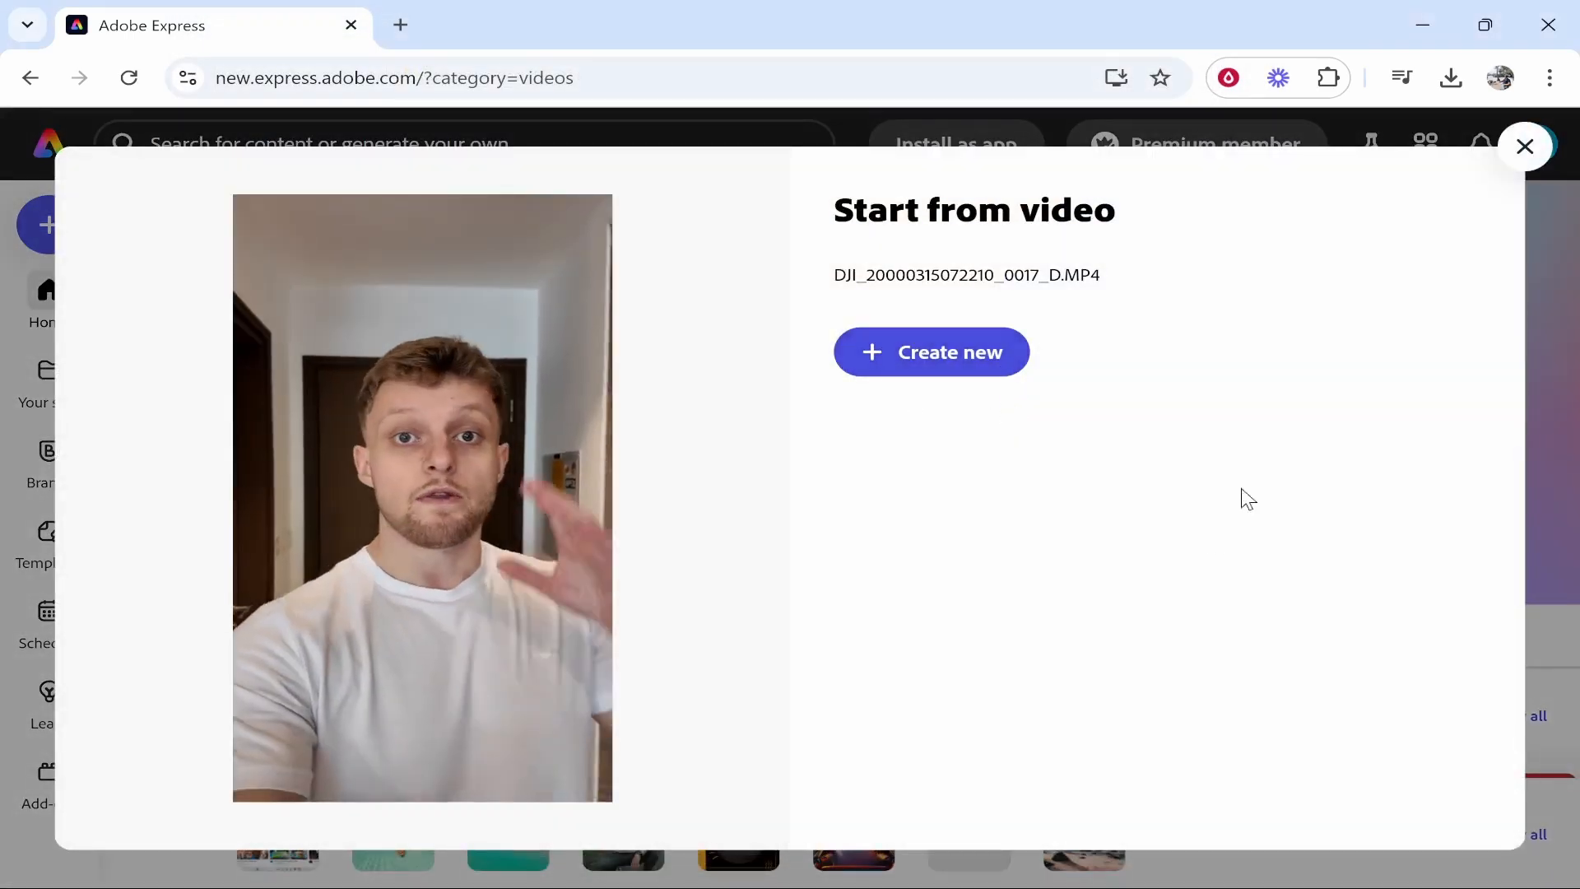
# Create a new project from the uploaded video using the TikTok video size of 1,080 x 1,920 px
pyautogui.click(920, 362)
pyautogui.scroll(-2, 1053, 597)
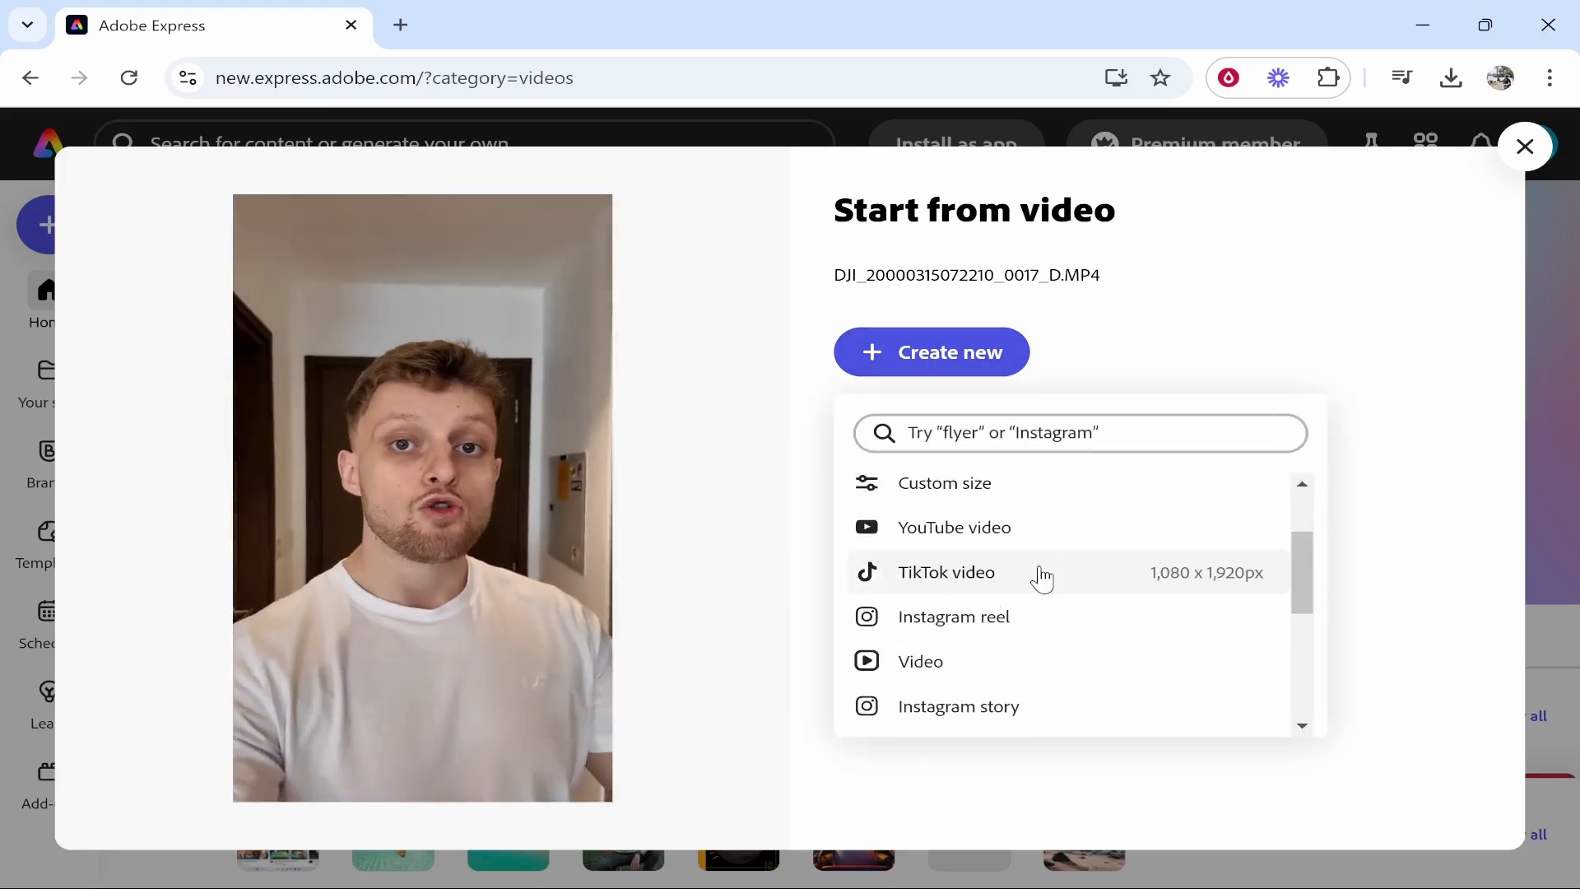
pyautogui.scroll(2, 1103, 572)
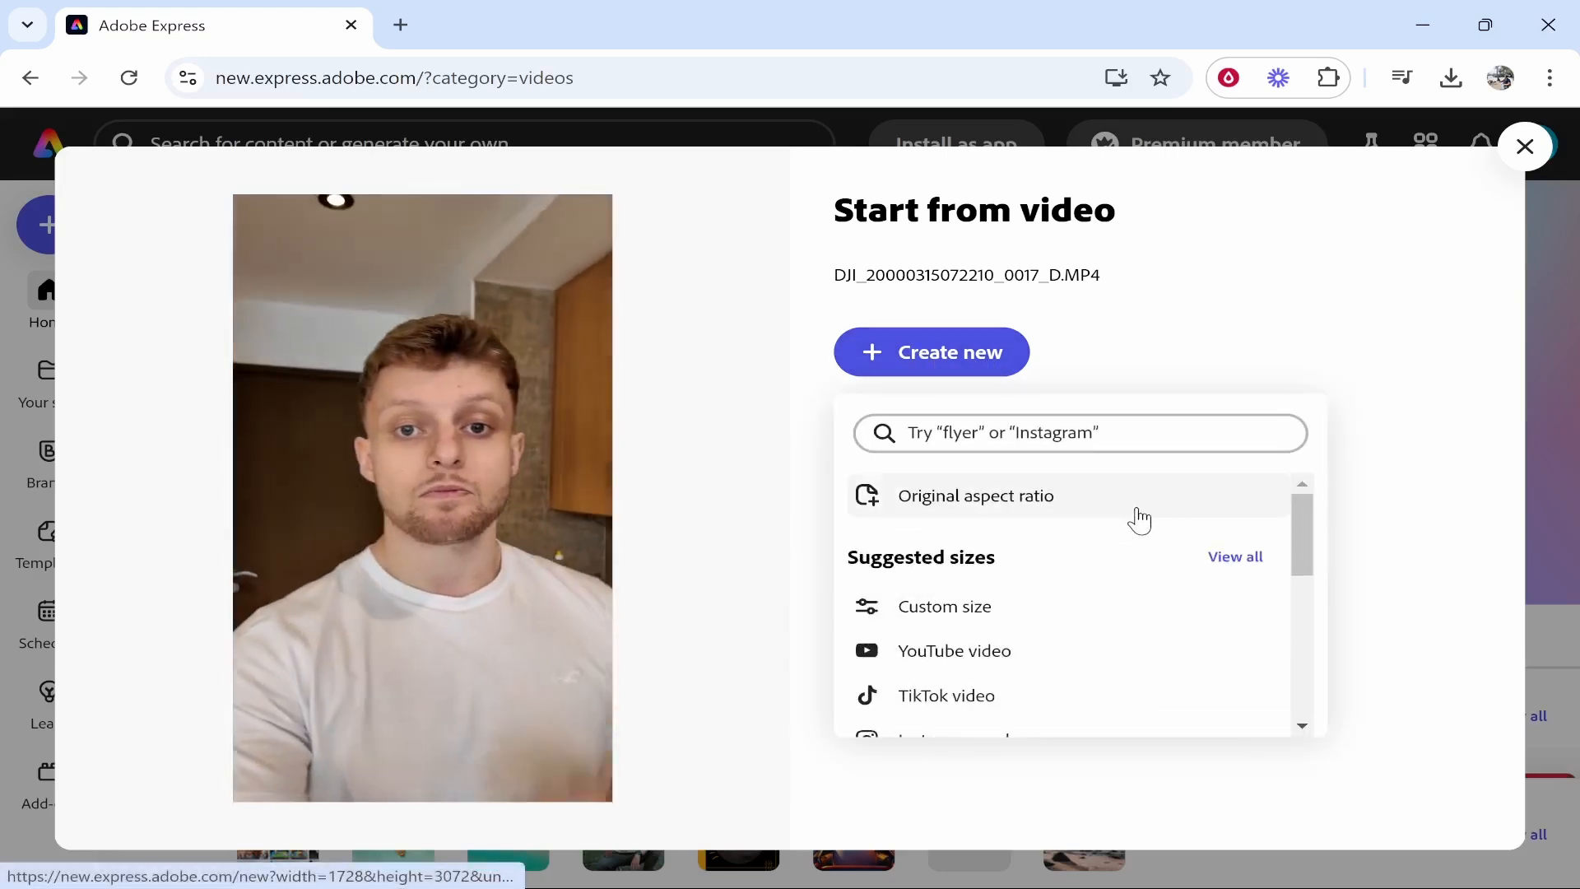
pyautogui.scroll(-2, 977, 586)
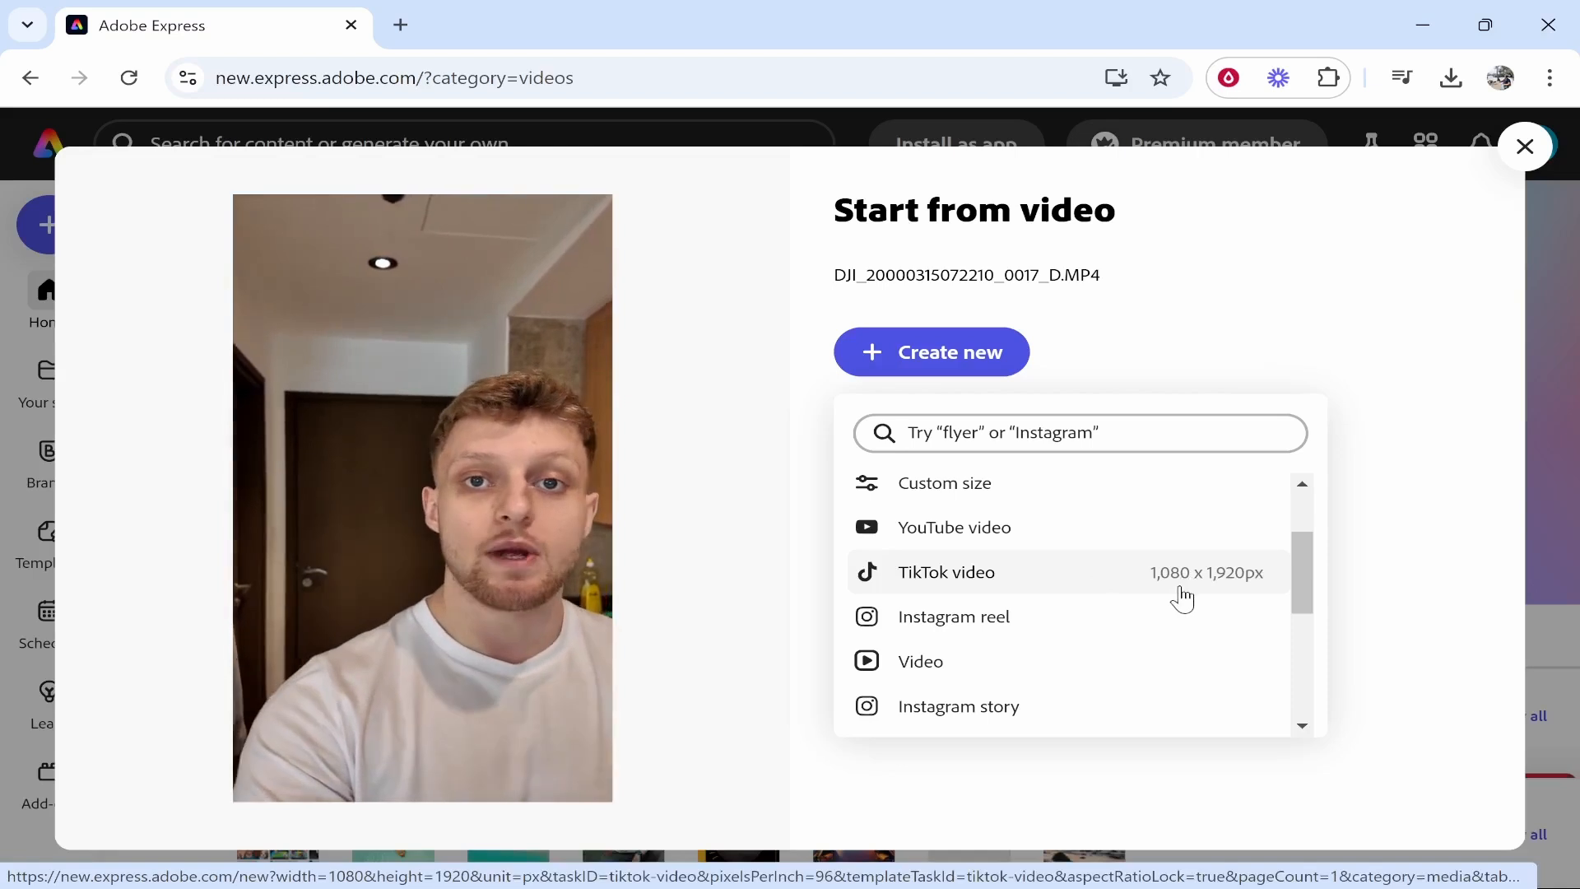
pyautogui.scroll(2, 996, 609)
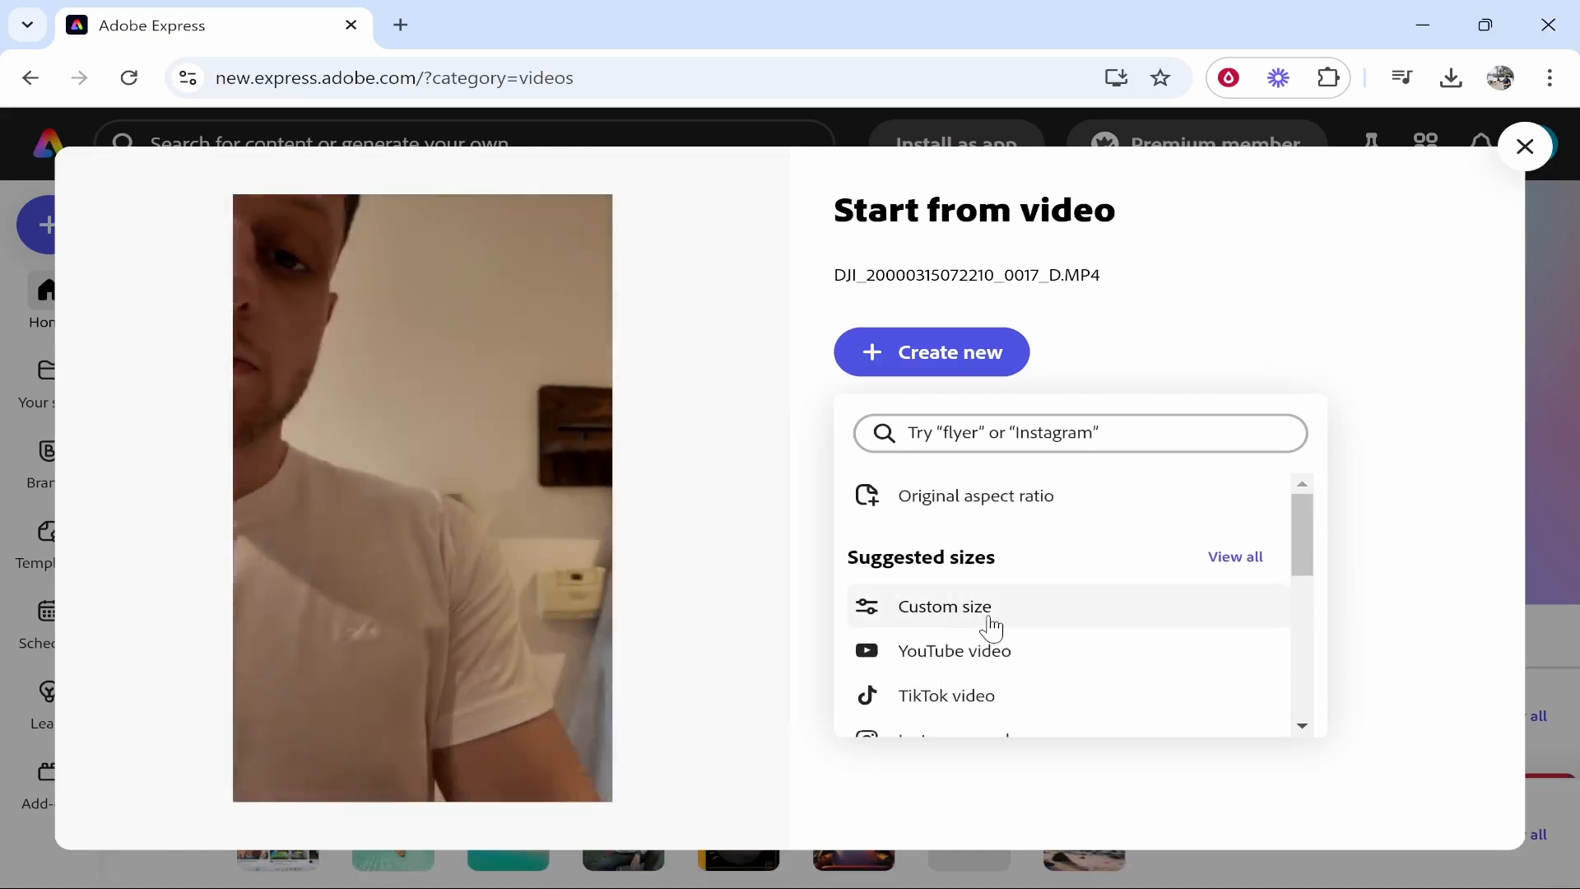
pyautogui.scroll(-2, 992, 626)
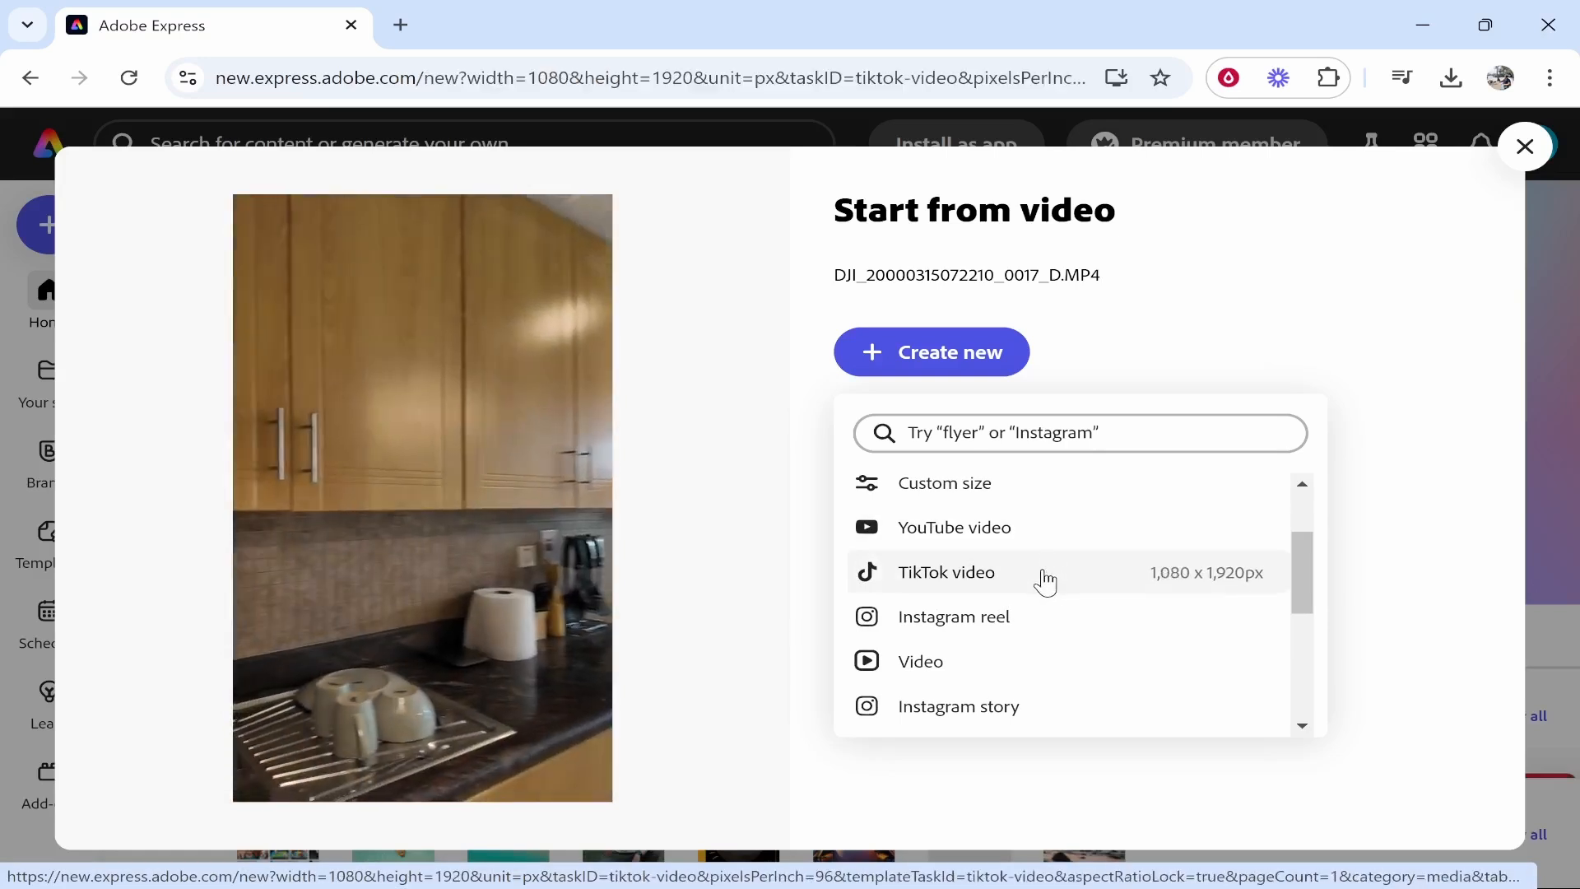
pyautogui.click(1045, 573)
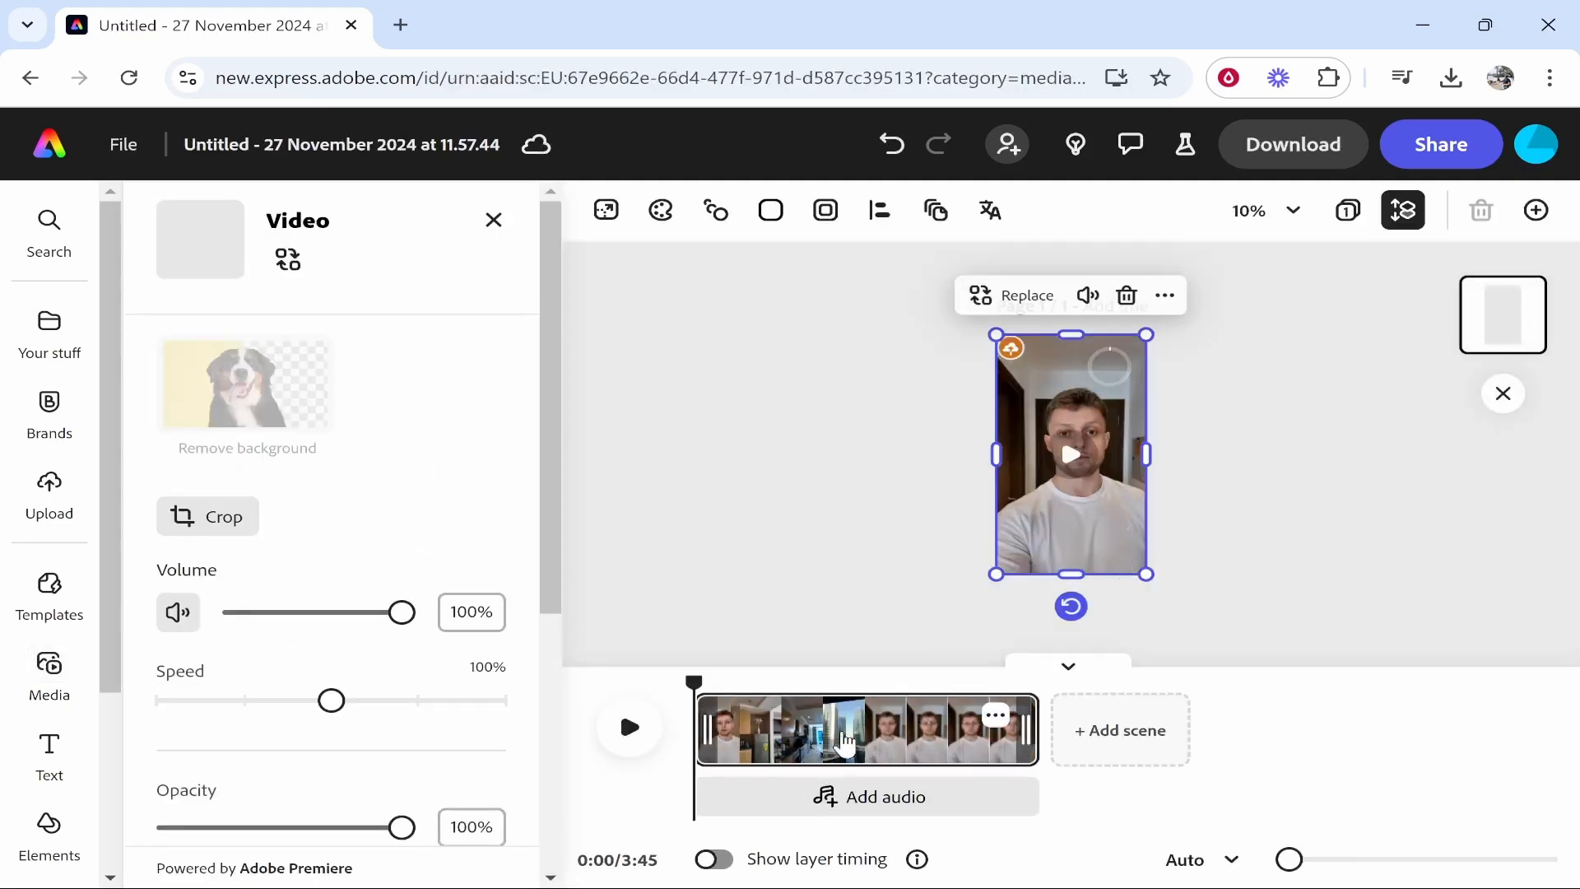
# Add a blank scene after the video clip and delete that scene again
pyautogui.click(1173, 739)
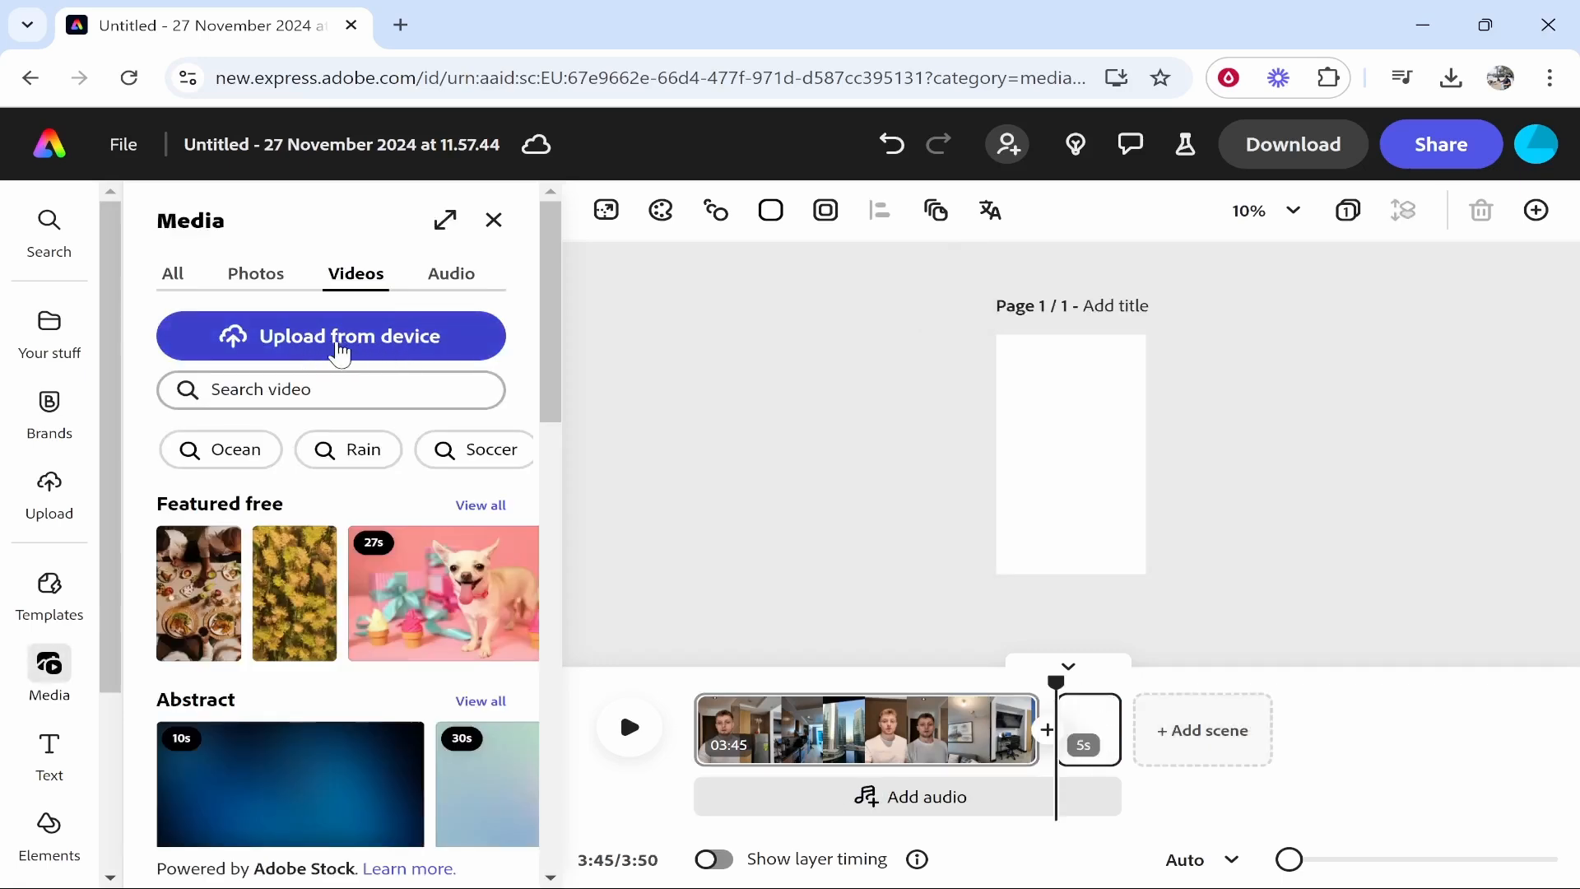
pyautogui.moveTo(45, 679)
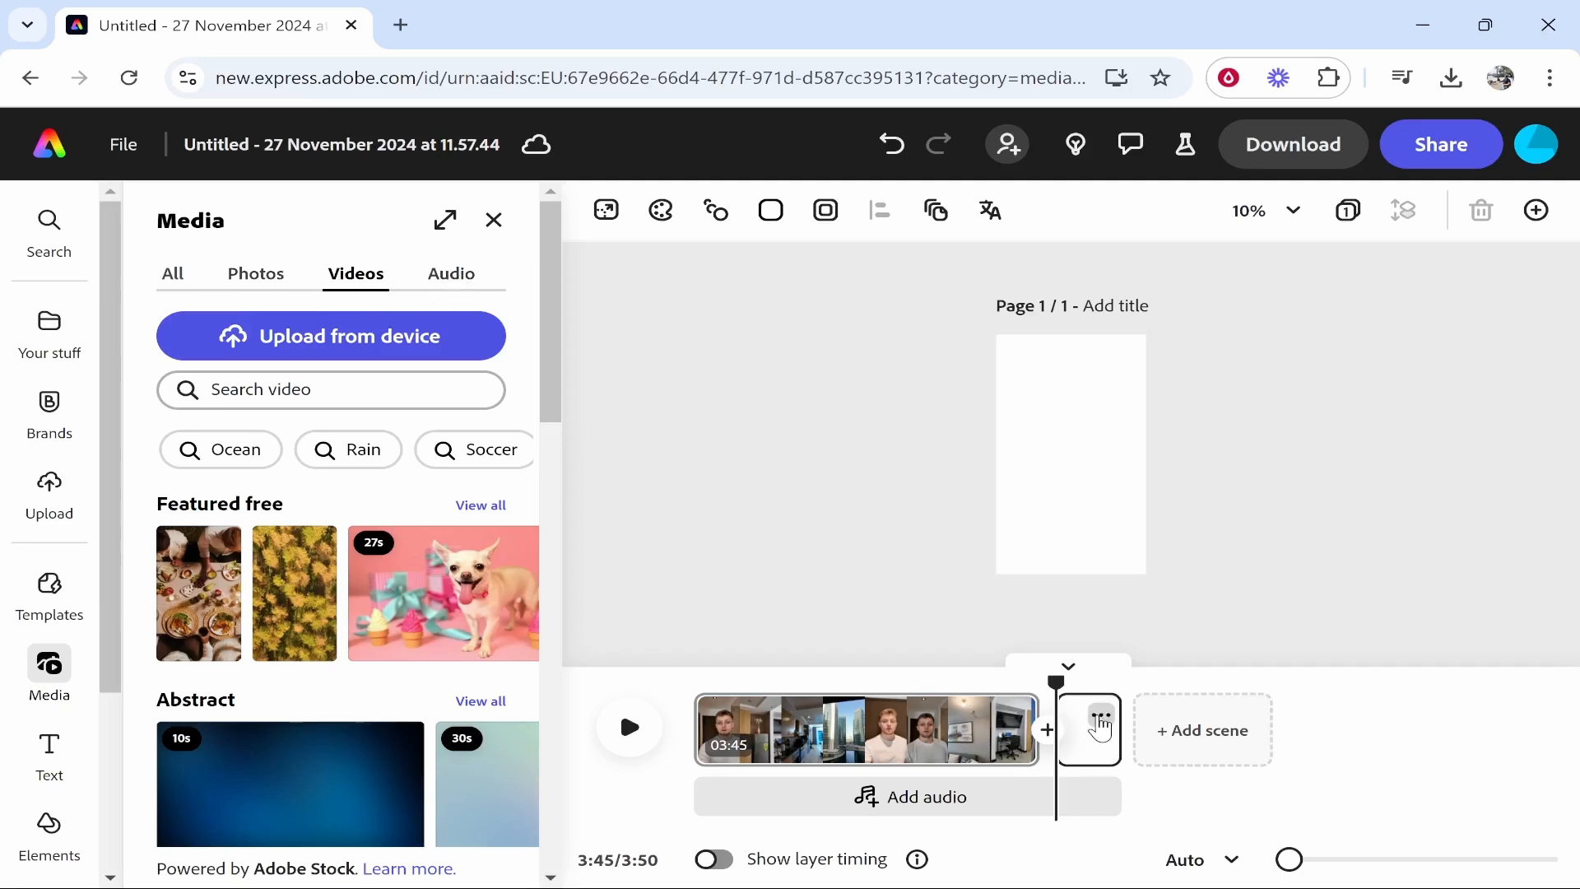
pyautogui.click(1101, 716)
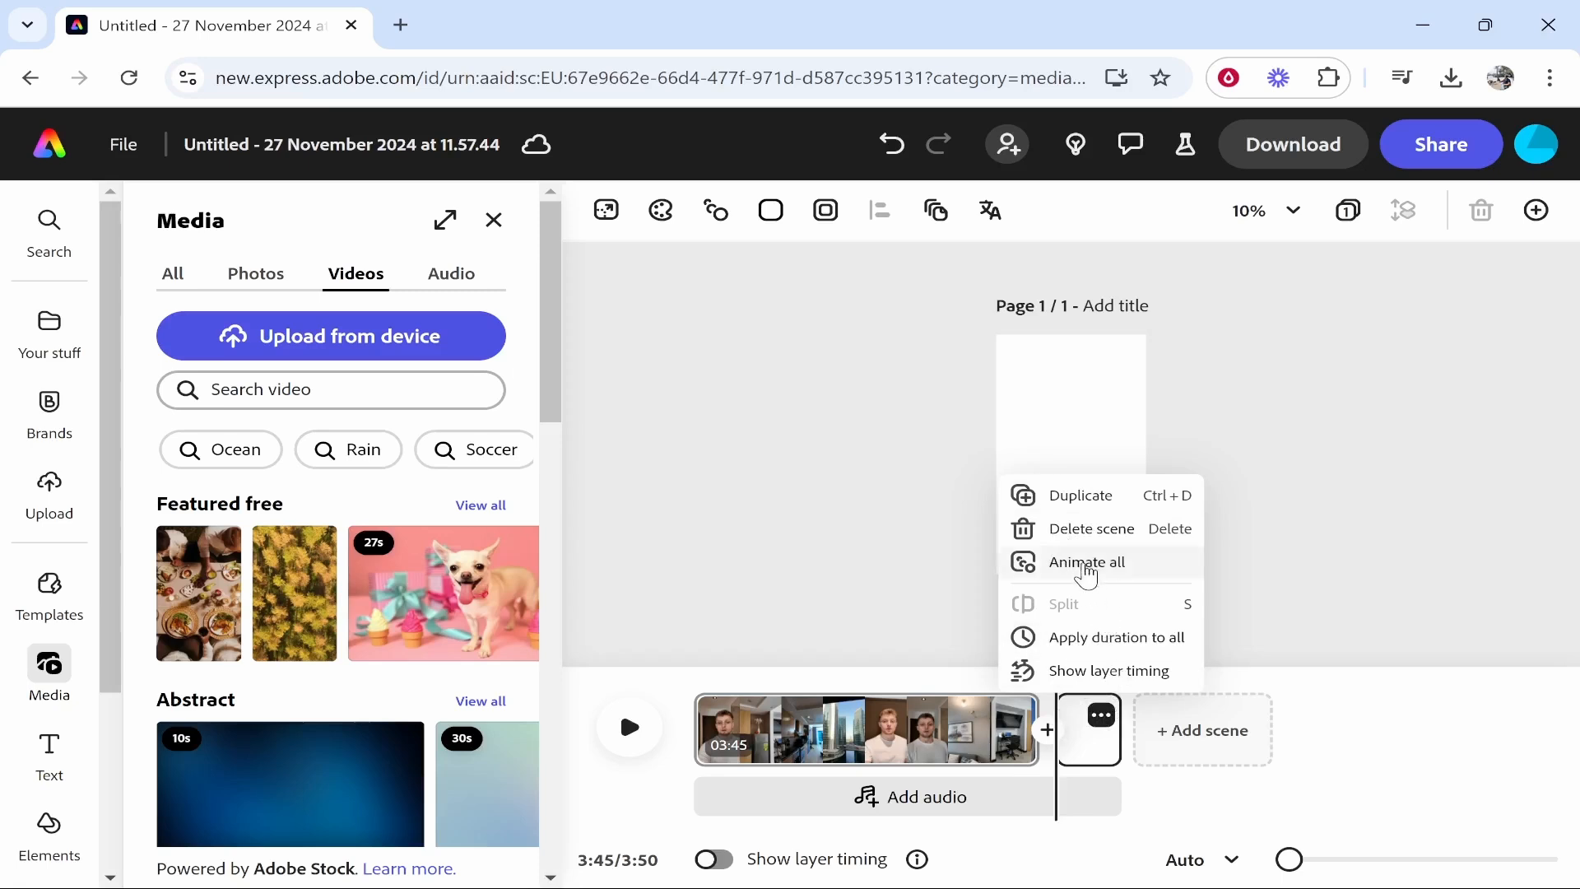
pyautogui.click(1081, 544)
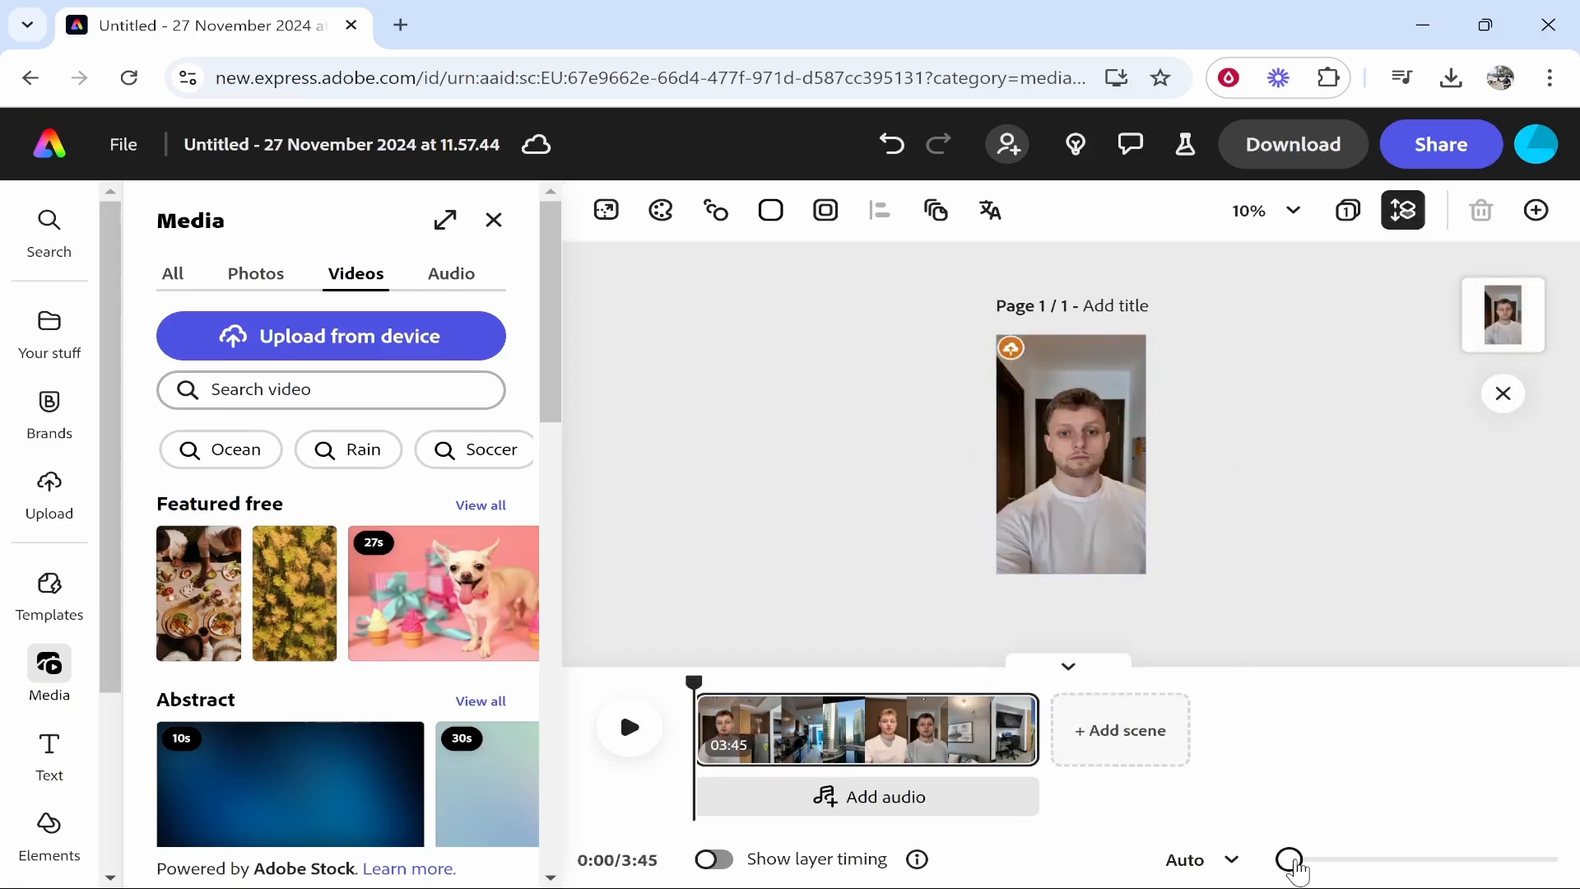
# Enlarge the timeline to 39% and examine the opening section of the clip for unwanted footage
pyautogui.moveTo(1291, 862)
pyautogui.mouseDown()
pyautogui.moveTo(1366, 861)
pyautogui.moveTo(1302, 861)
pyautogui.mouseUp()
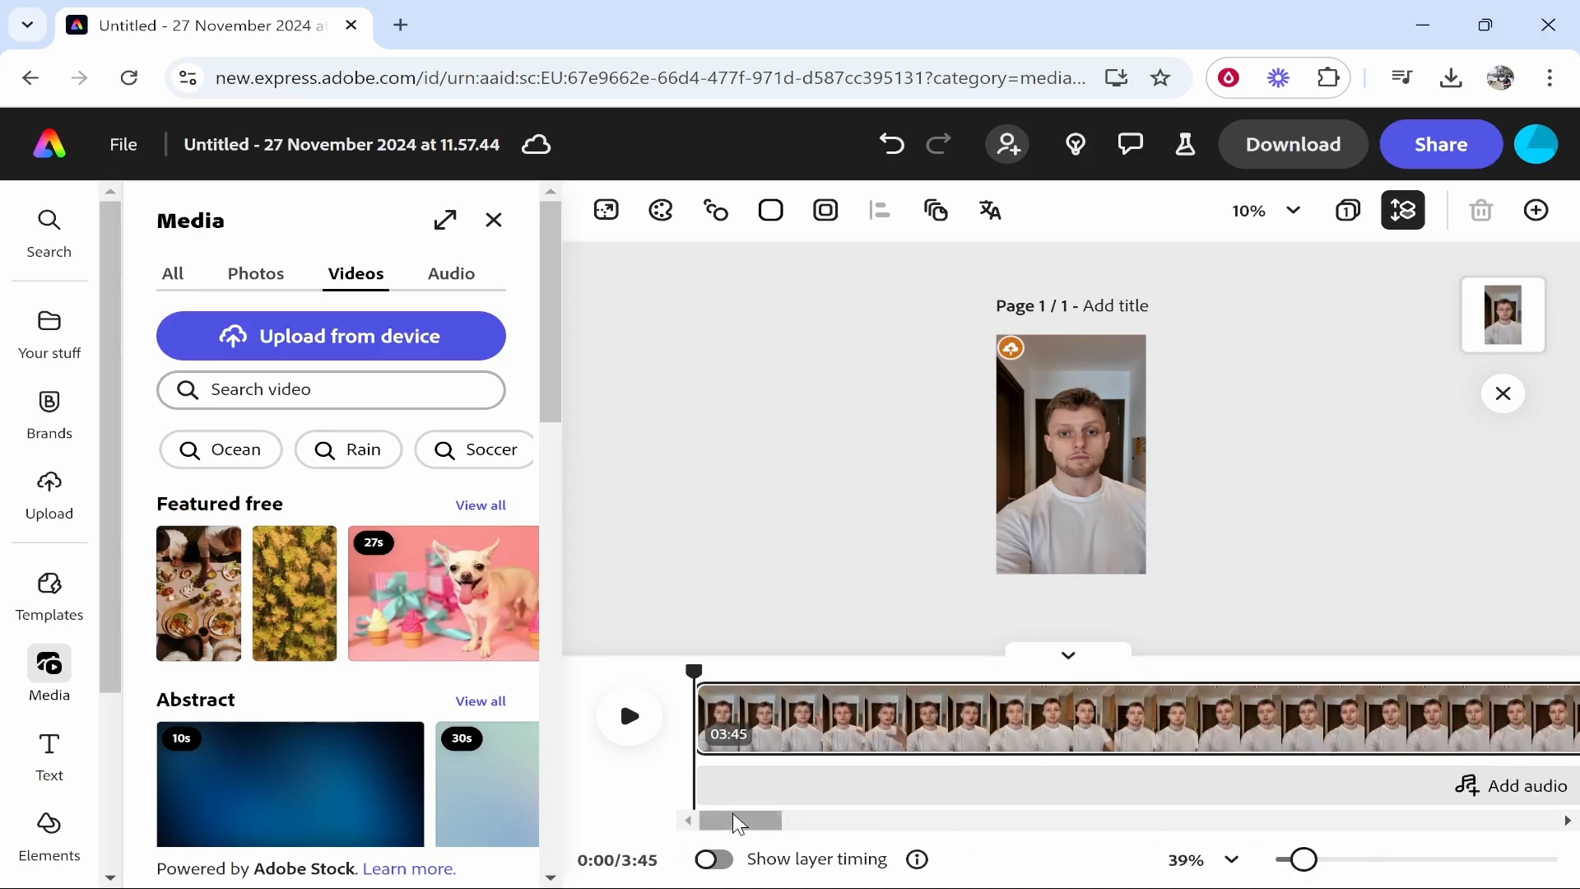
pyautogui.moveTo(744, 821); pyautogui.dragTo(804, 836)
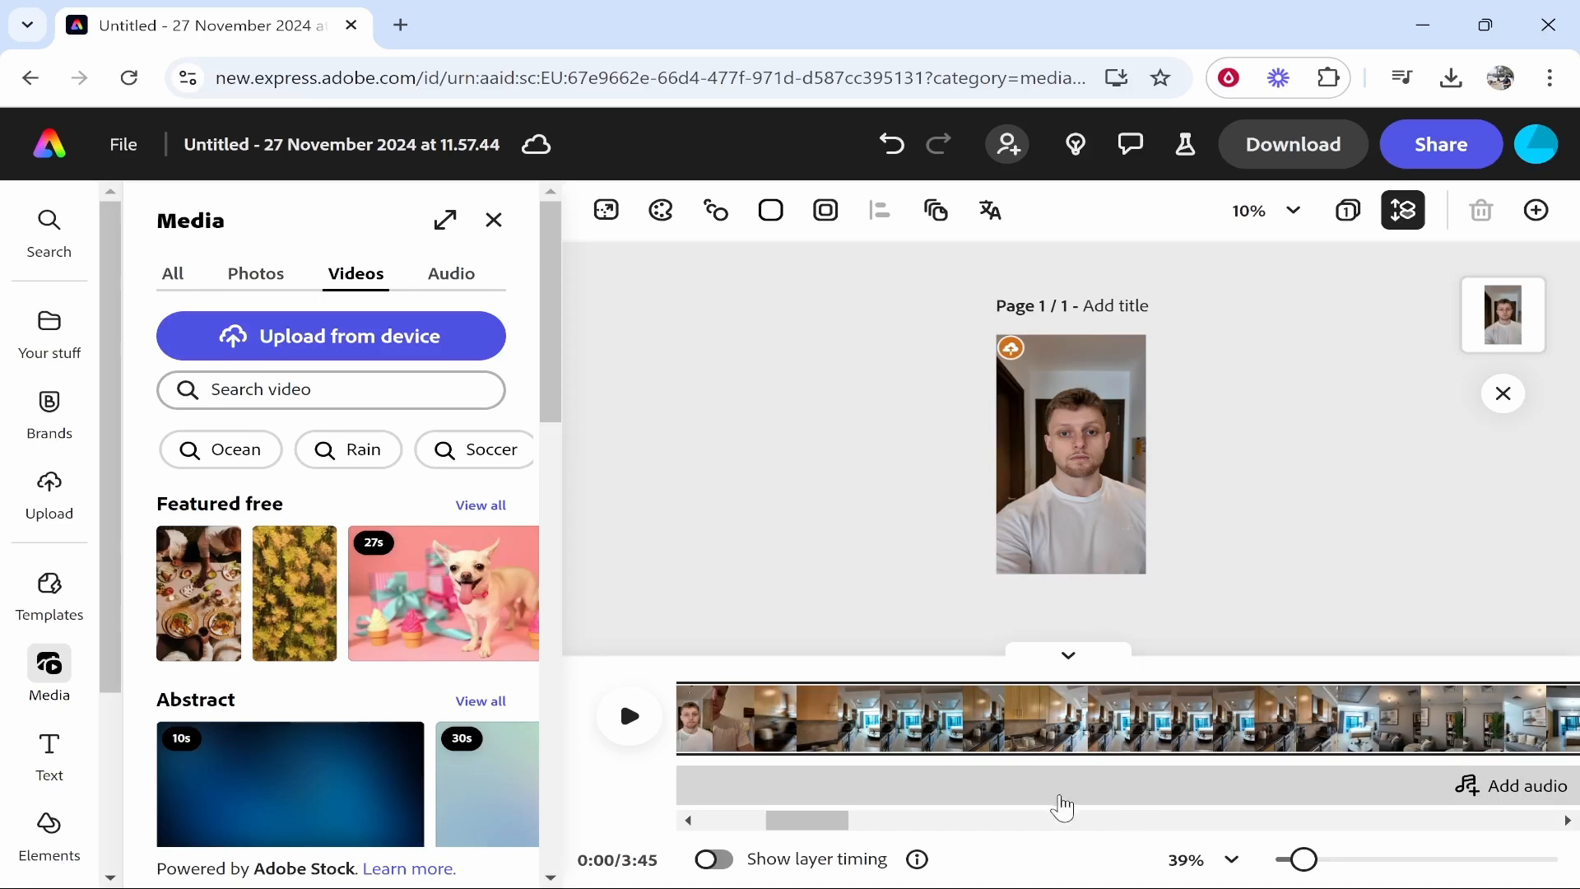
pyautogui.moveTo(801, 820); pyautogui.dragTo(745, 820)
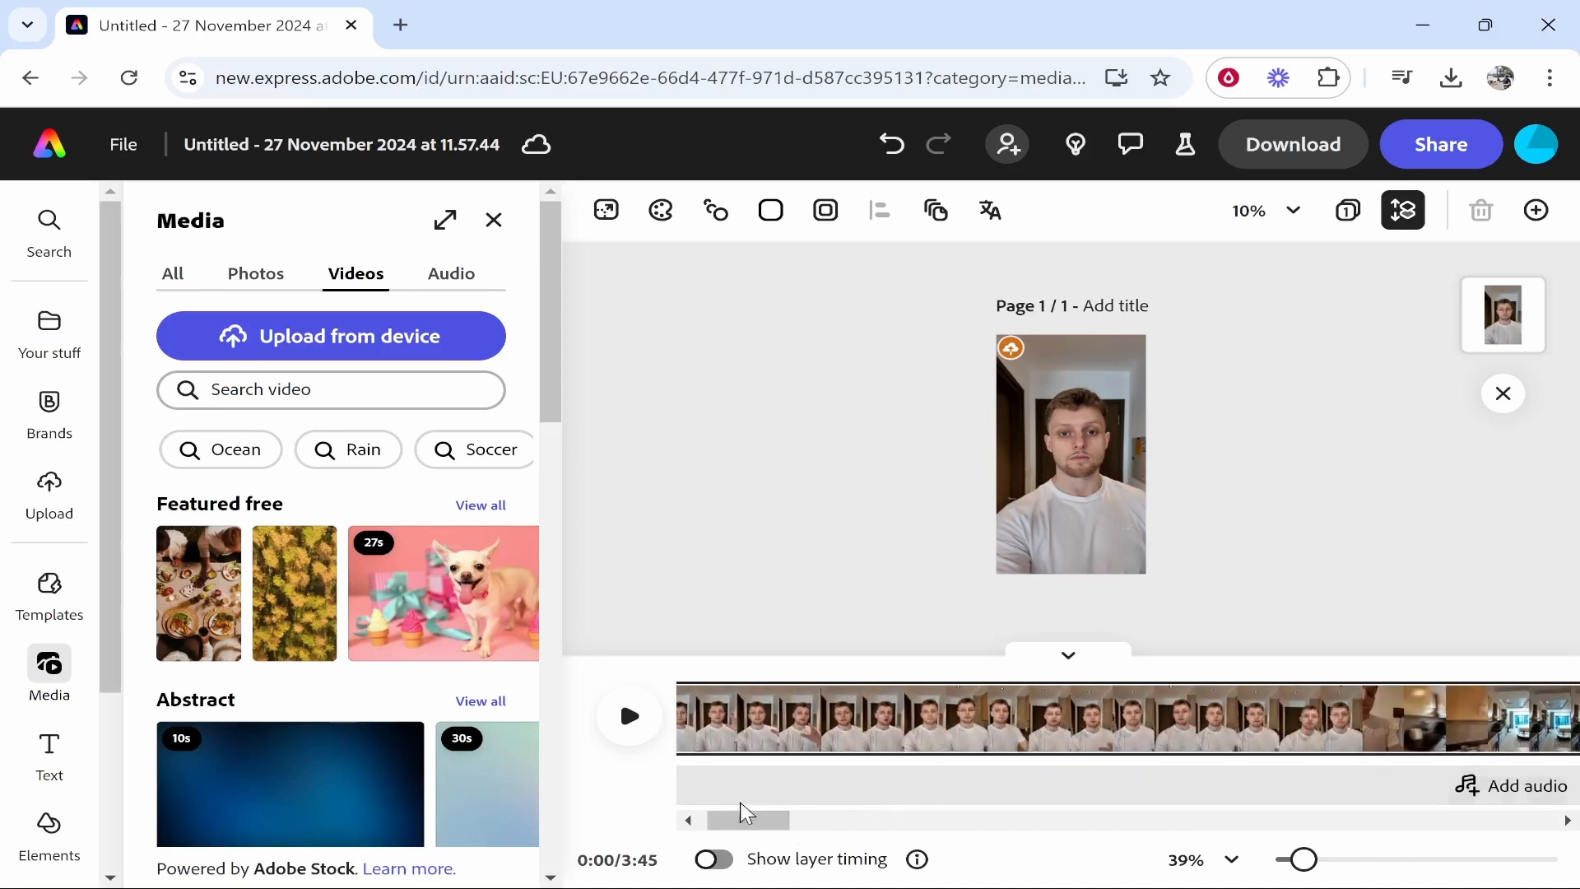
pyautogui.click(865, 718)
pyautogui.click(1101, 724)
pyautogui.click(1287, 723)
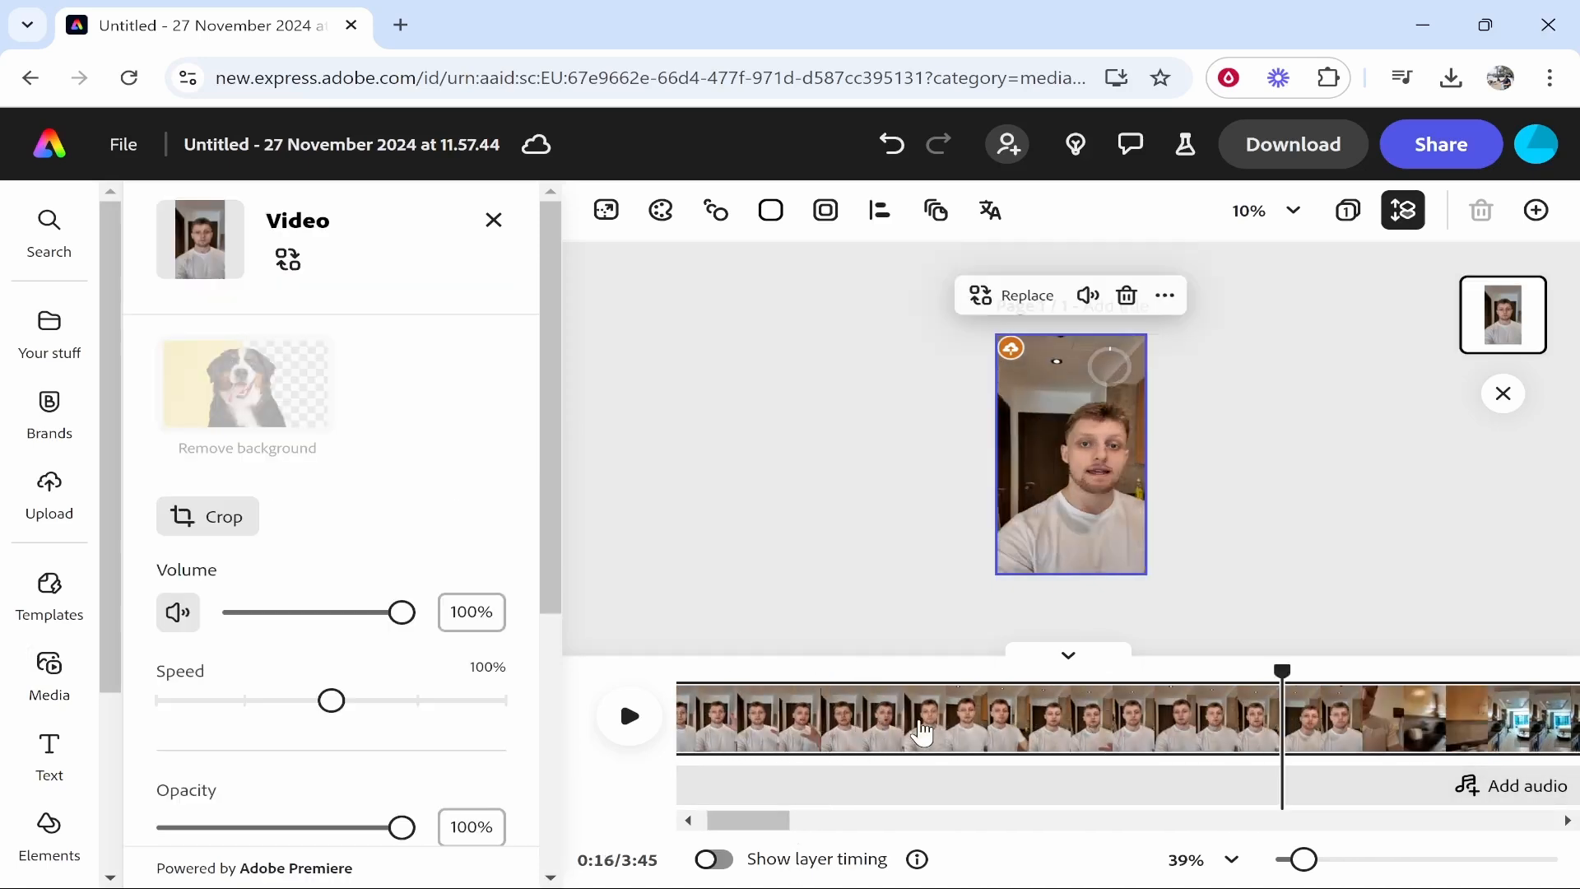
pyautogui.click(925, 731)
pyautogui.click(963, 733)
pyautogui.click(937, 699)
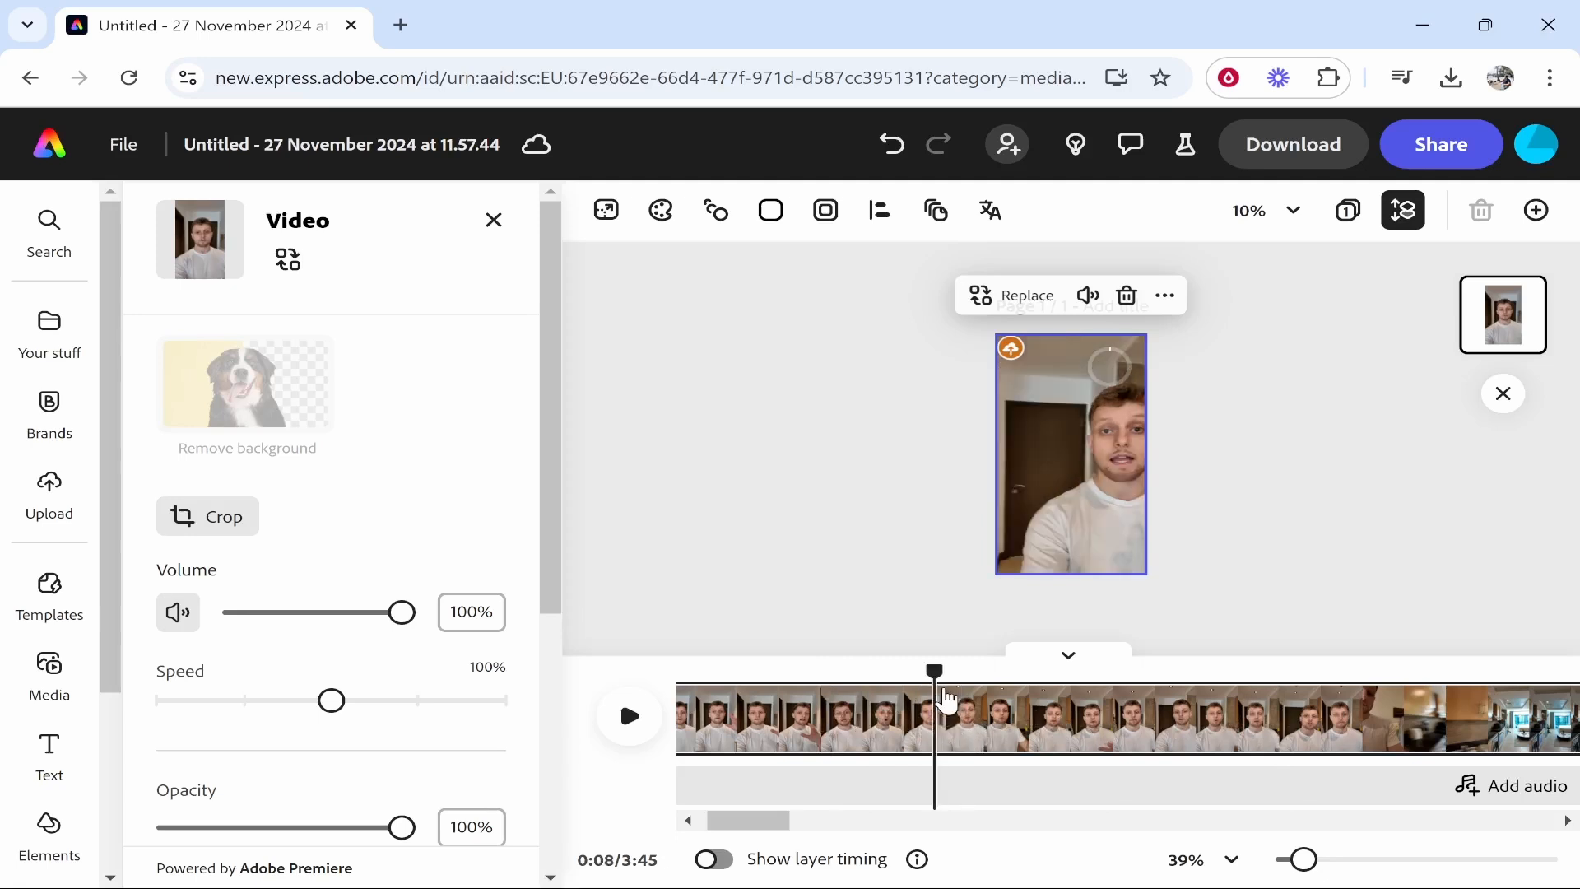
pyautogui.moveTo(933, 671); pyautogui.dragTo(1034, 671)
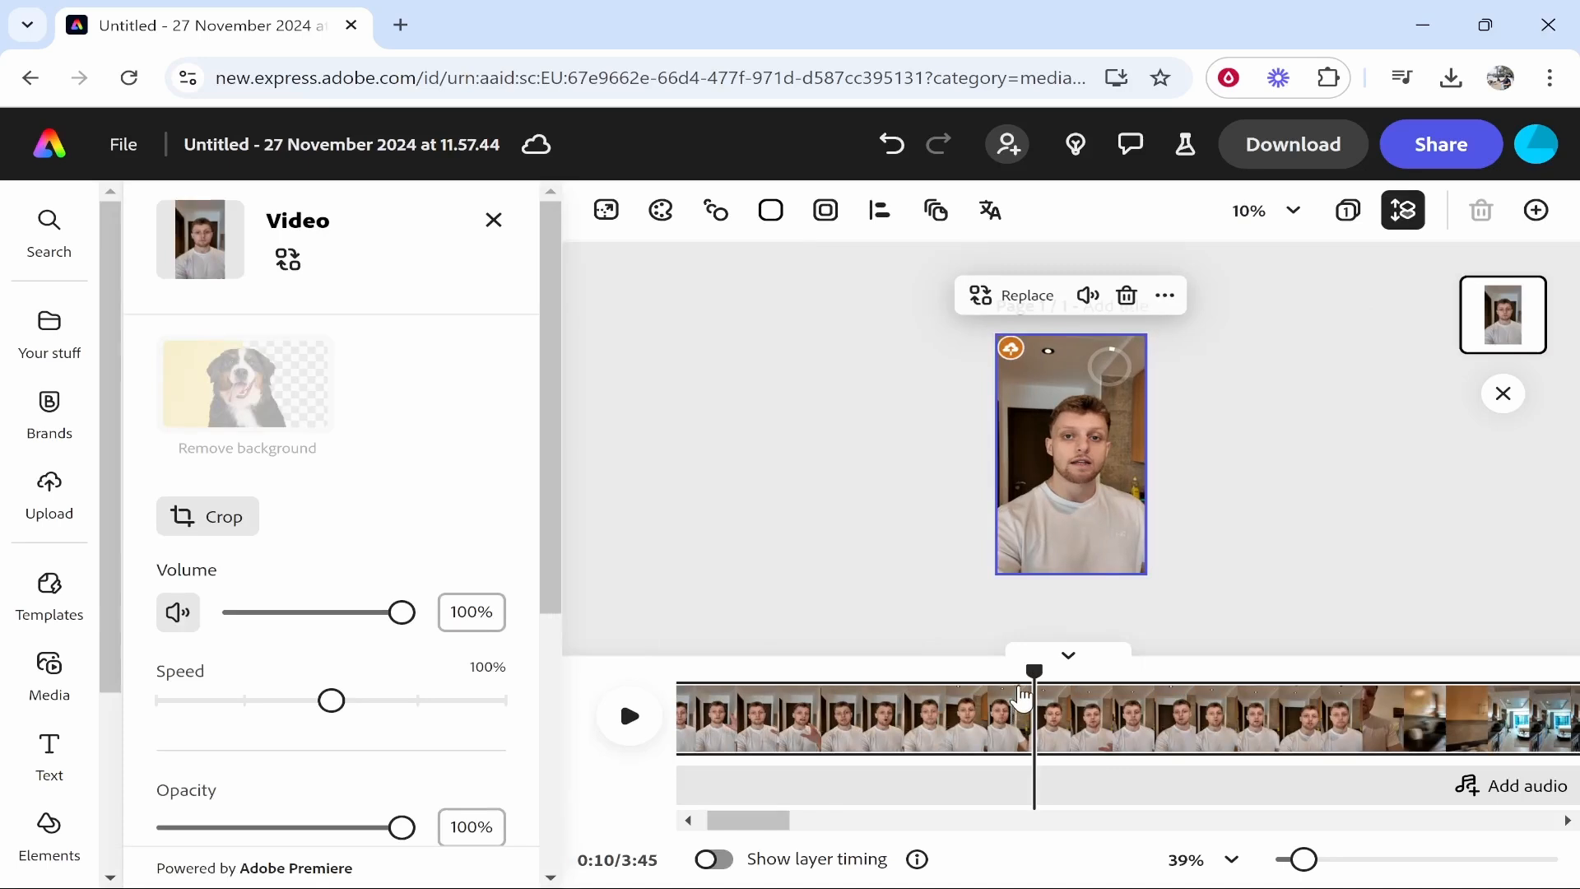
pyautogui.moveTo(1034, 671)
pyautogui.mouseDown()
pyautogui.moveTo(1016, 671)
pyautogui.moveTo(1031, 671)
pyautogui.mouseUp()
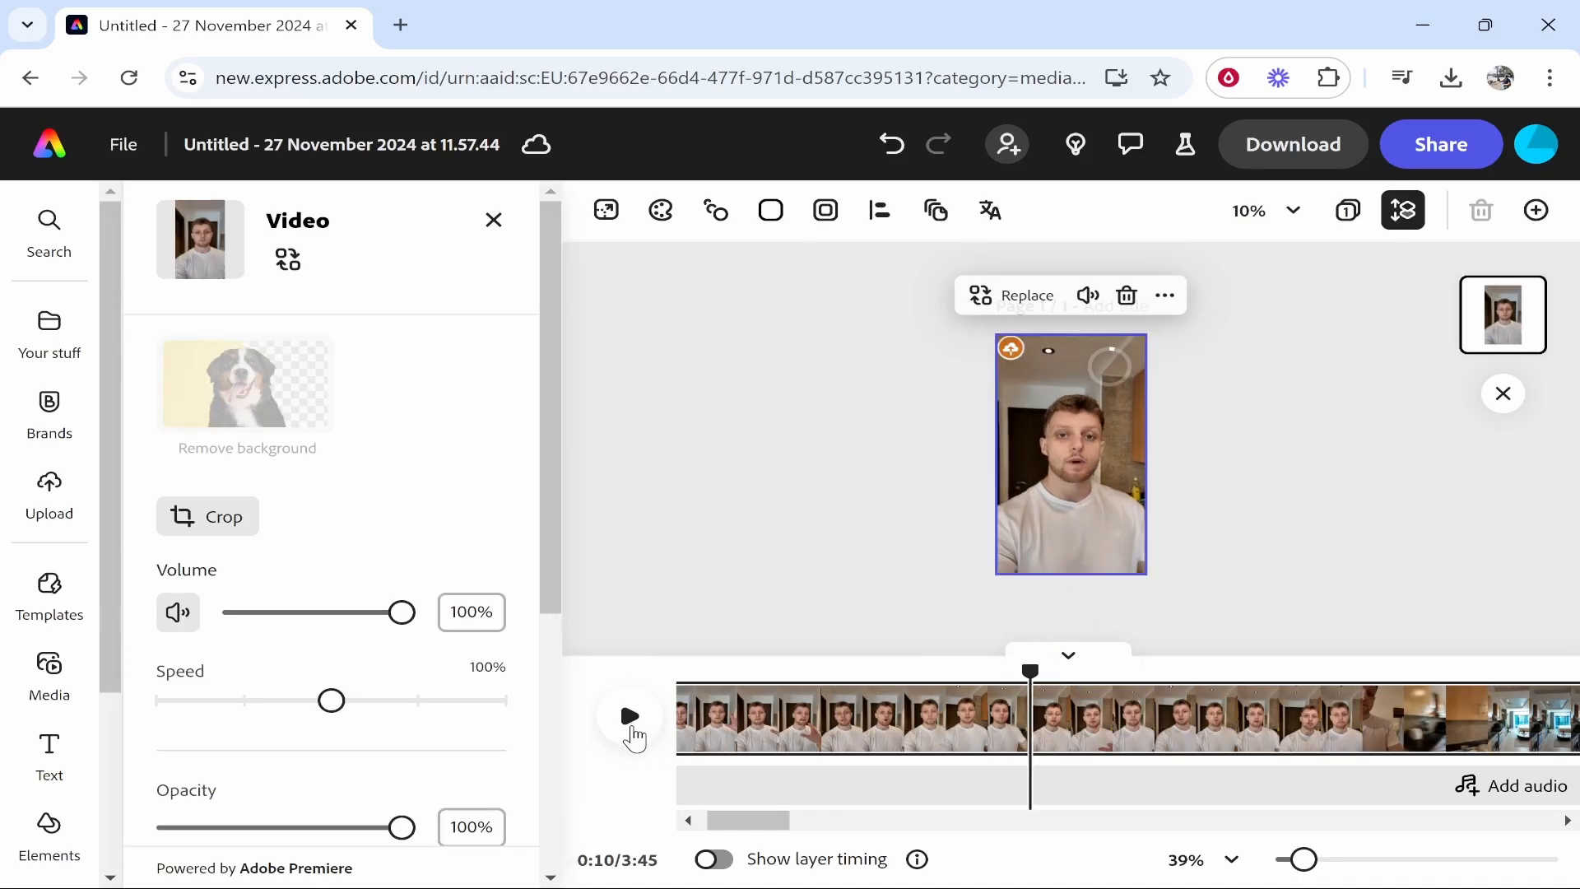
# Preview the clip's opening and split the scene at 6.2 seconds, where the unwanted part begins
pyautogui.click(628, 728)
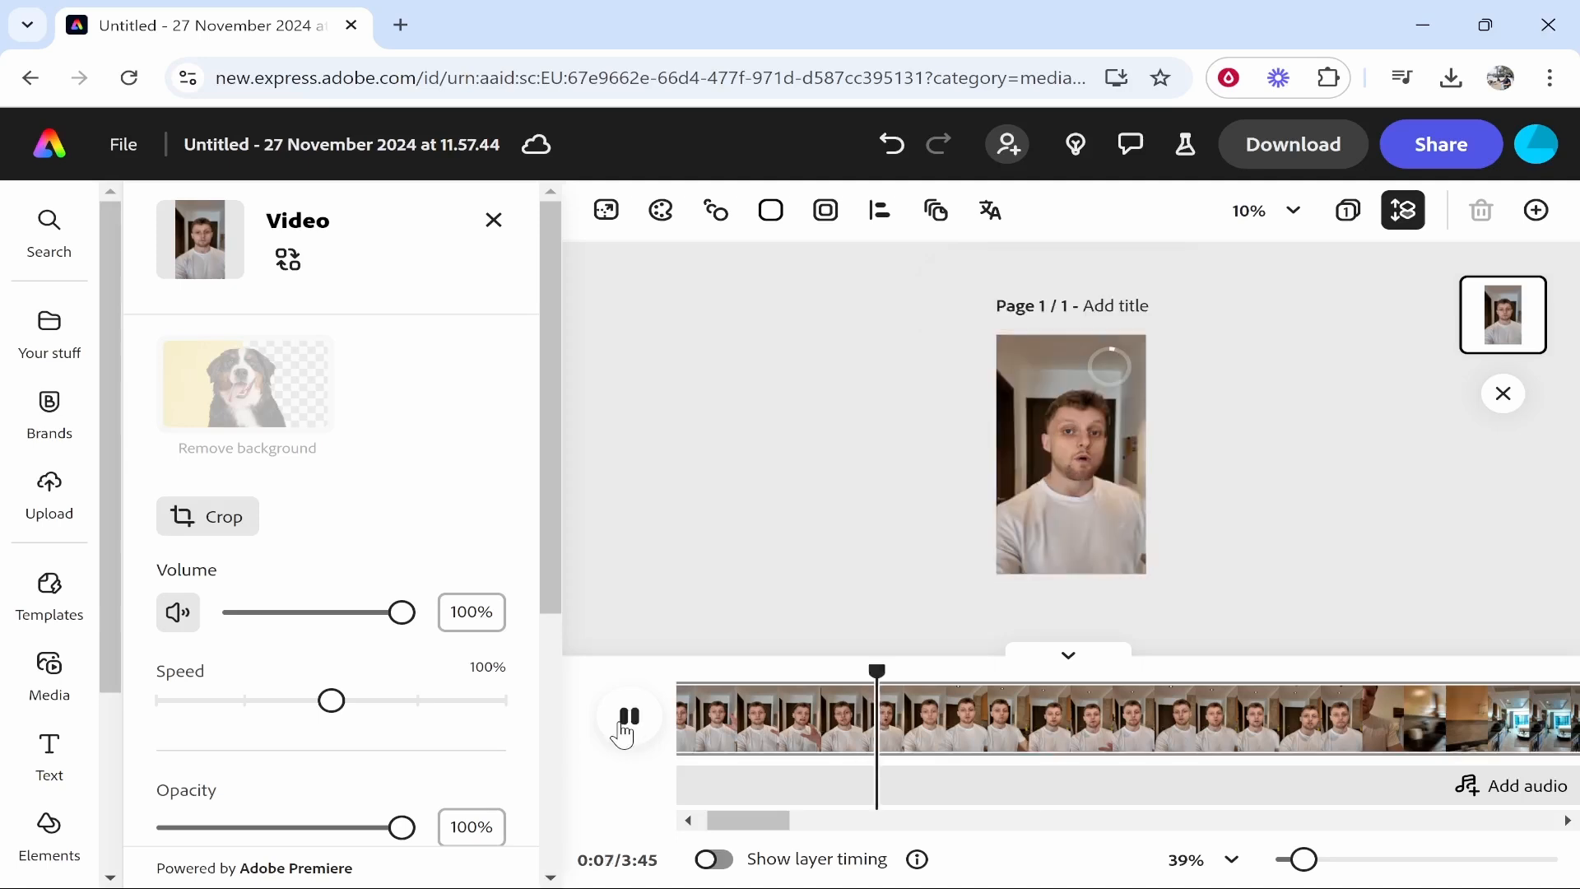
pyautogui.click(625, 731)
pyautogui.moveTo(936, 670); pyautogui.dragTo(862, 666)
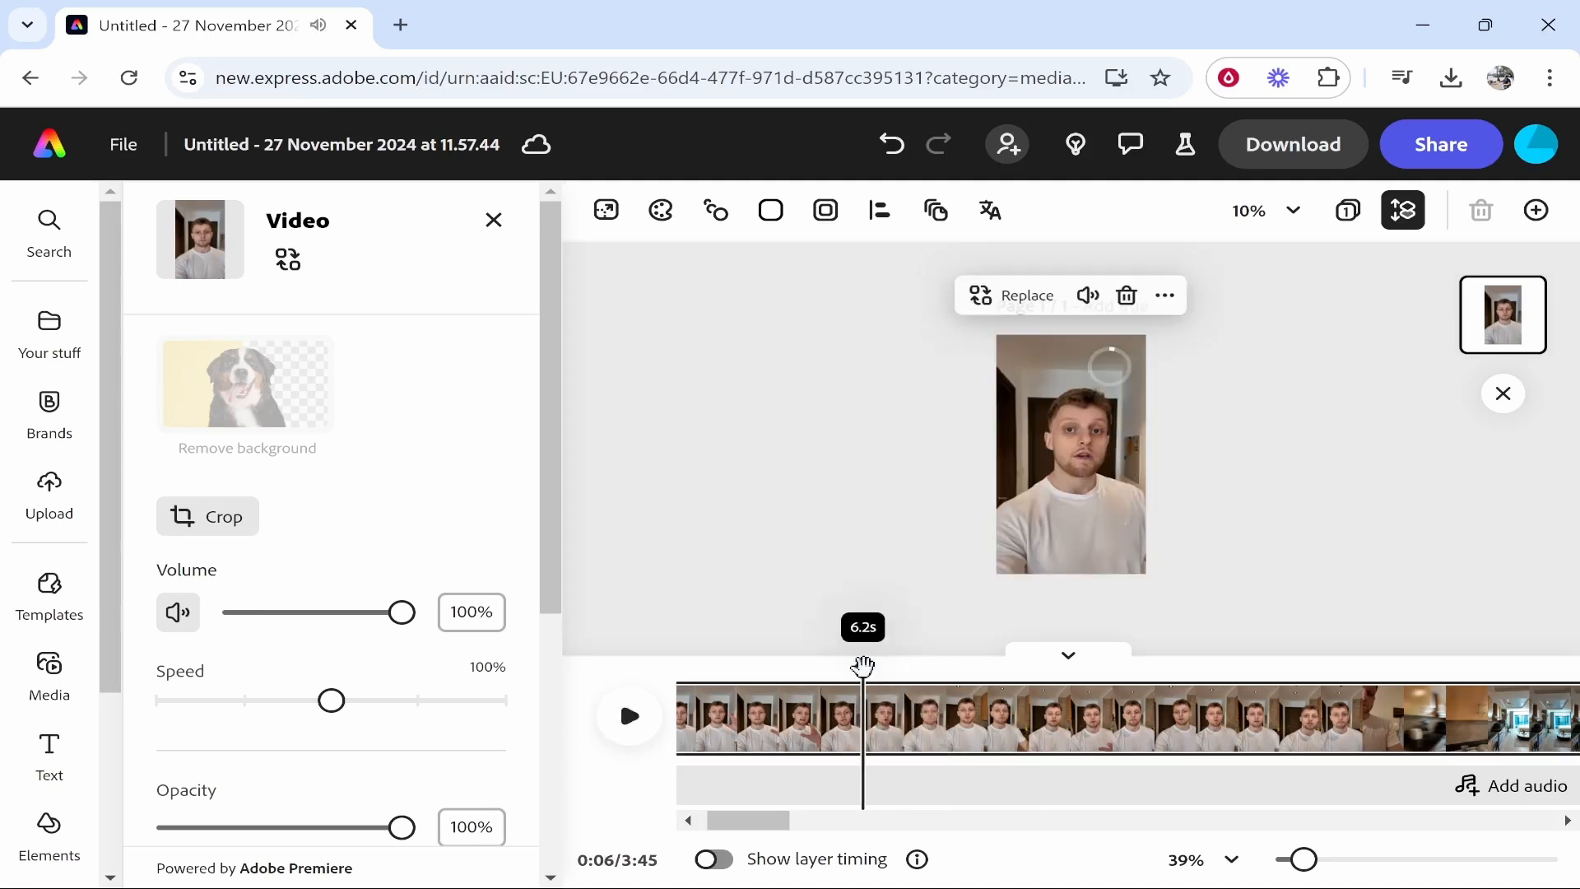
pyautogui.click(861, 710)
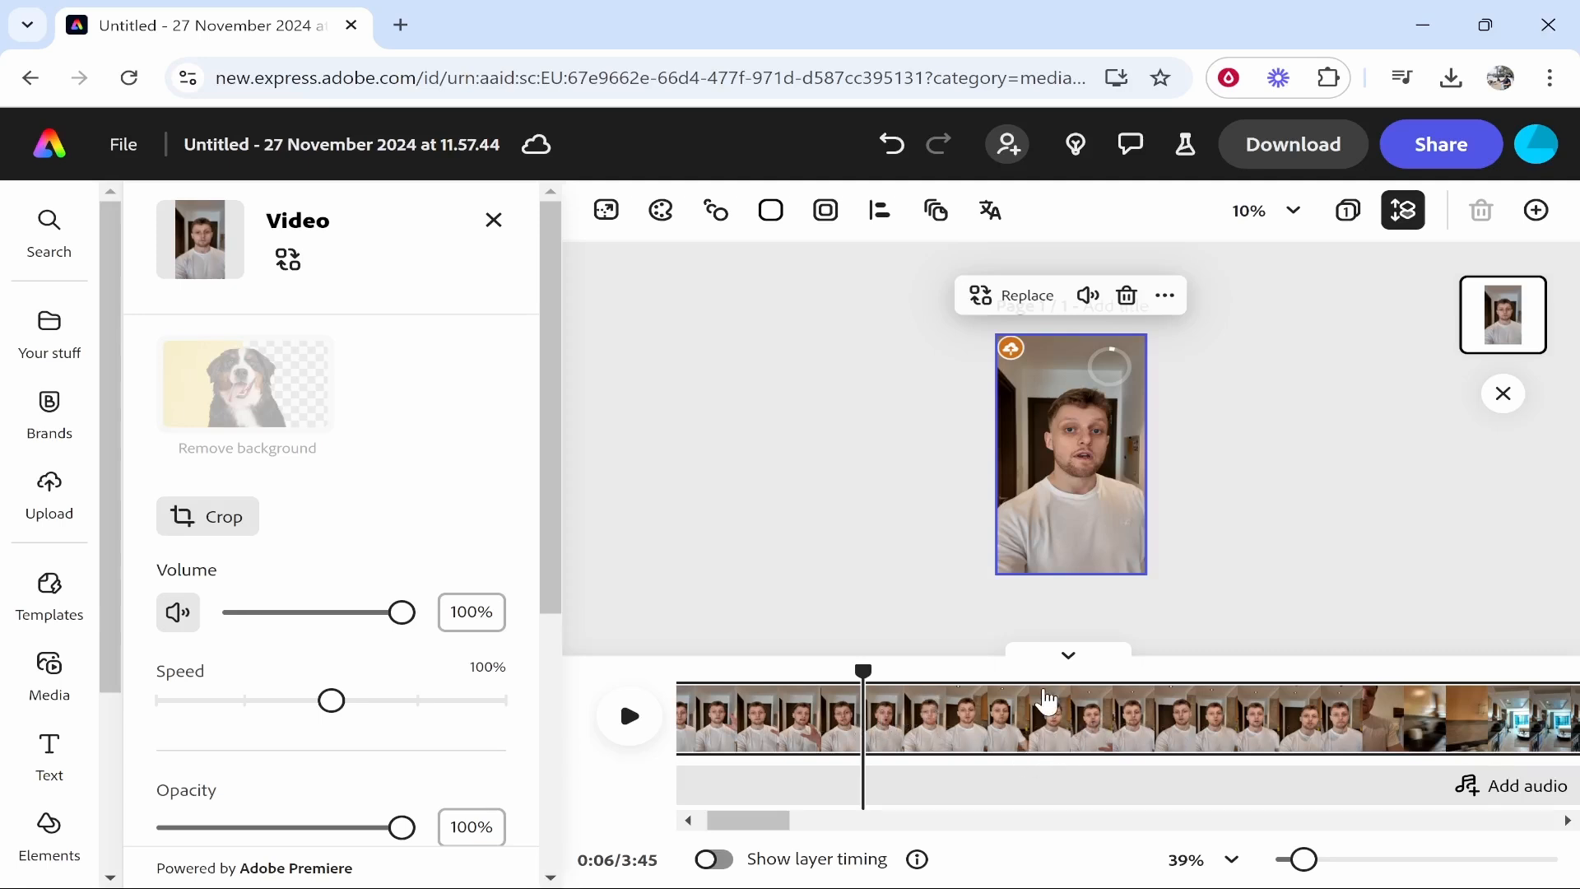
pyautogui.rightClick(851, 721)
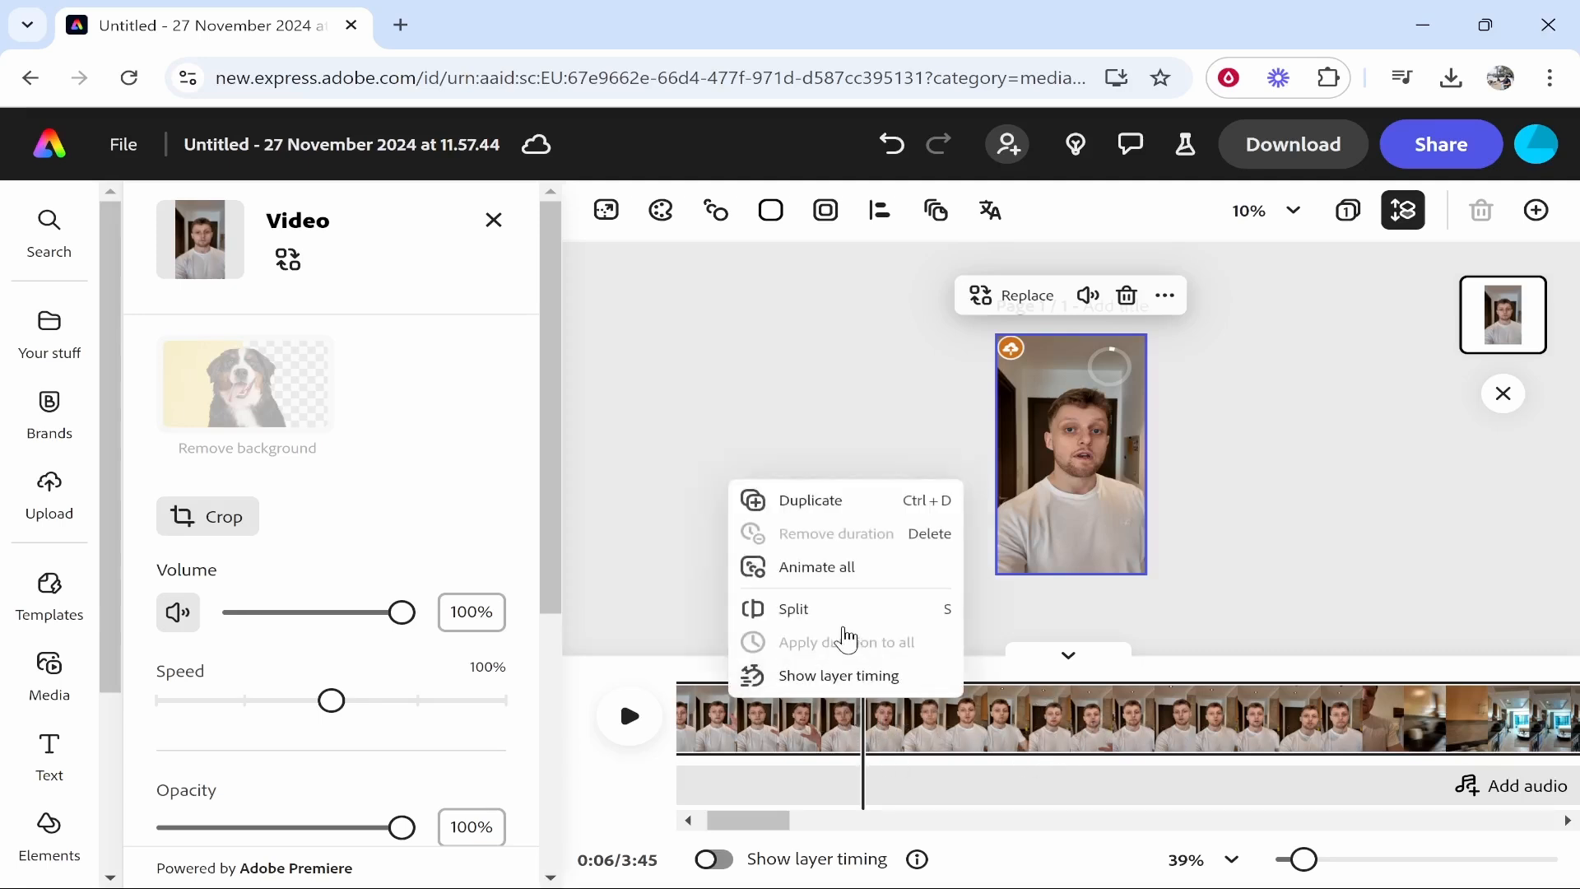
pyautogui.click(831, 609)
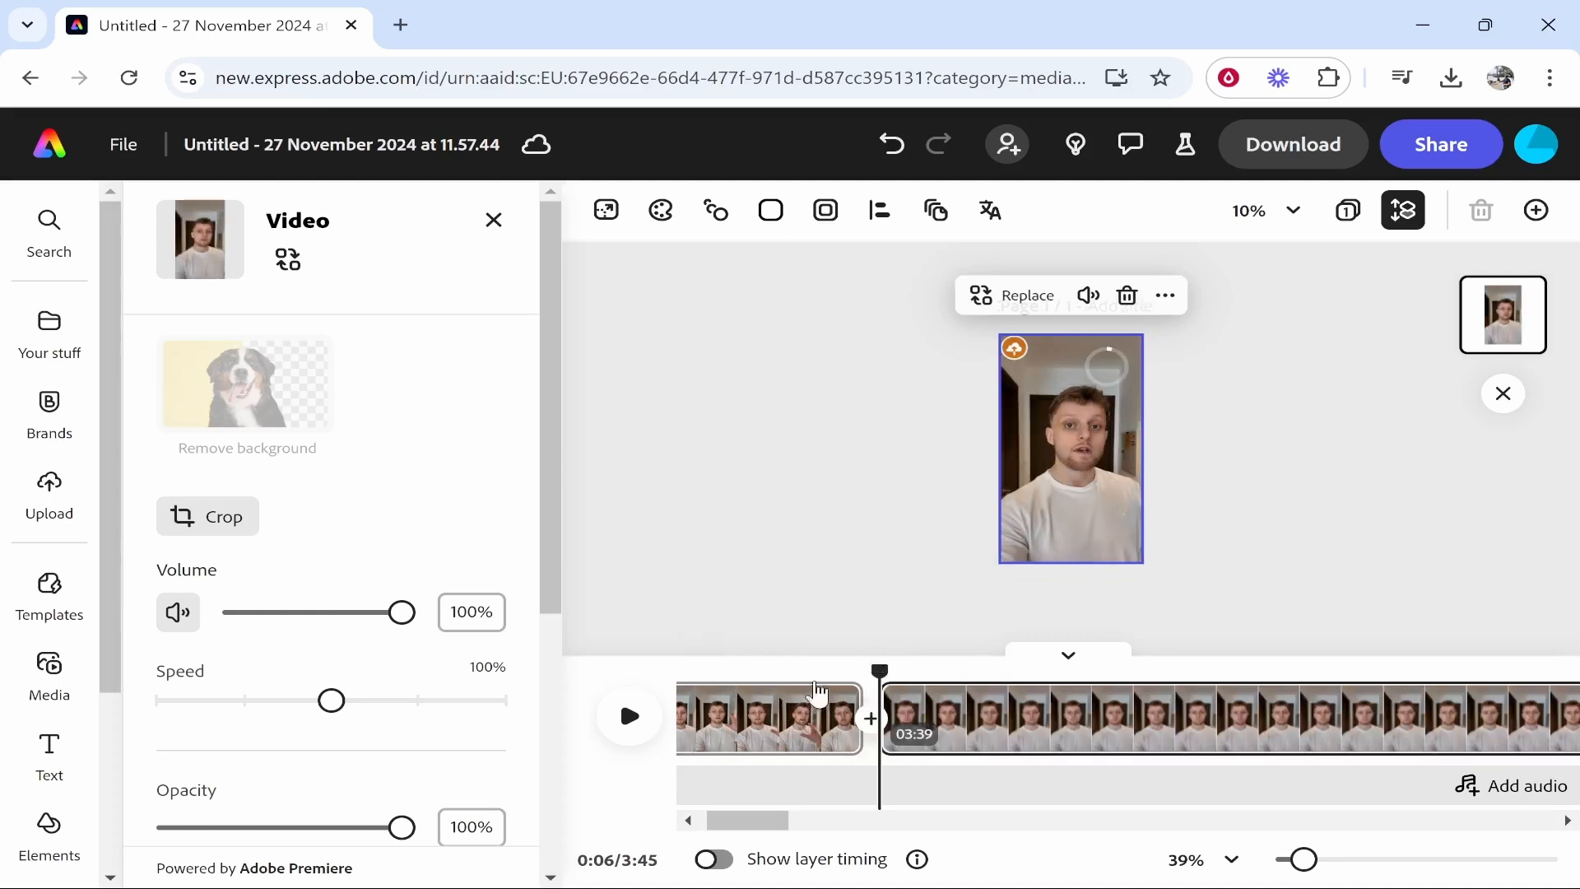
# Split the second scene at about 0:09 and delete the short scene between the two cuts
pyautogui.click(630, 717)
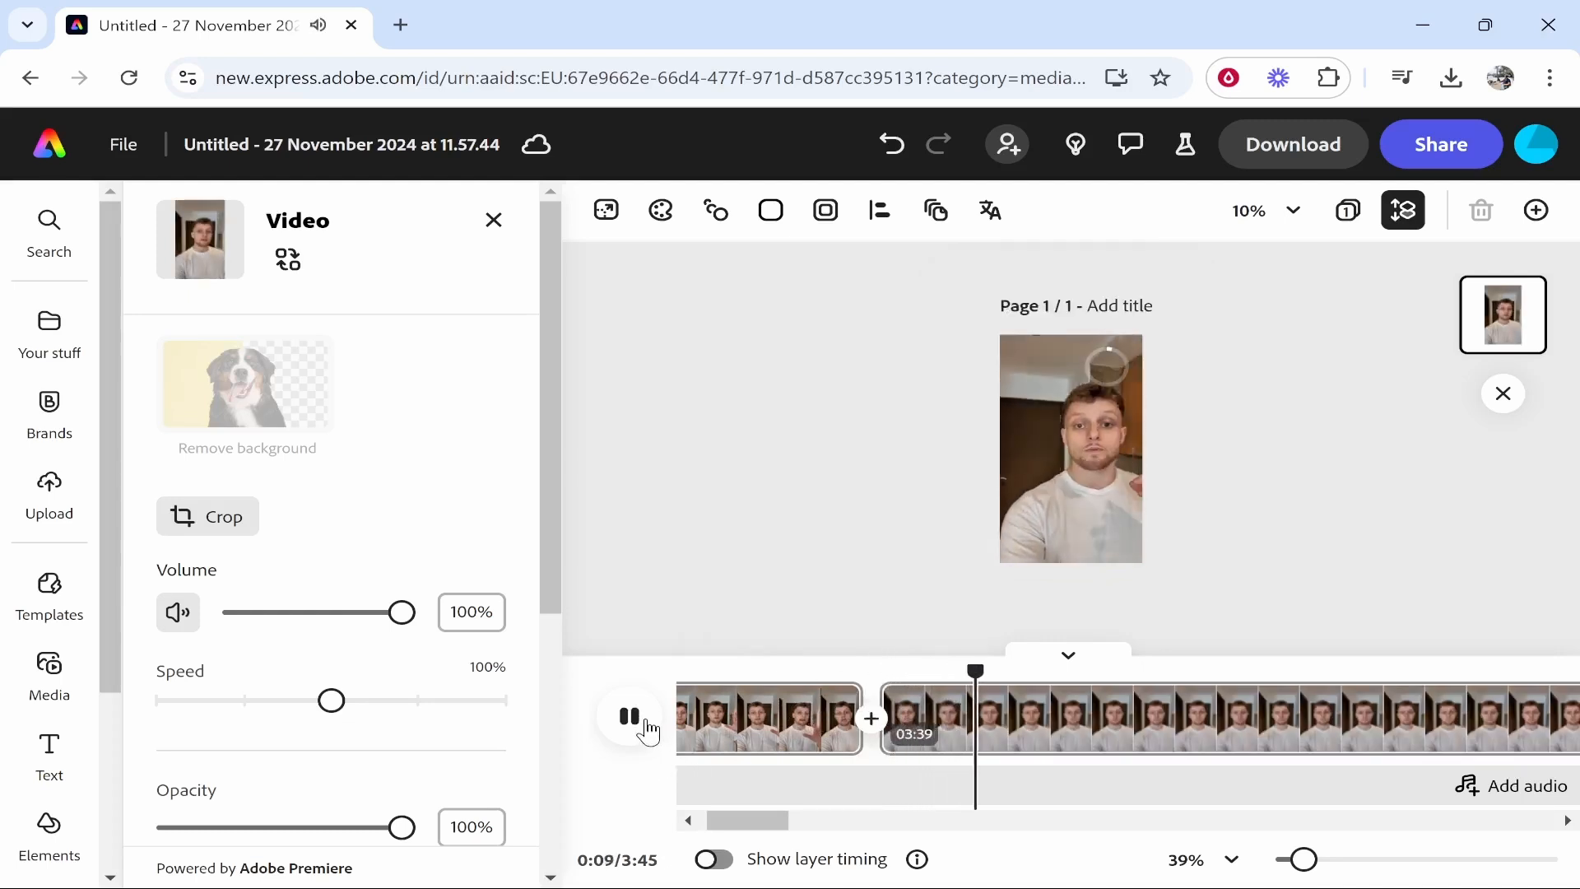
pyautogui.click(647, 724)
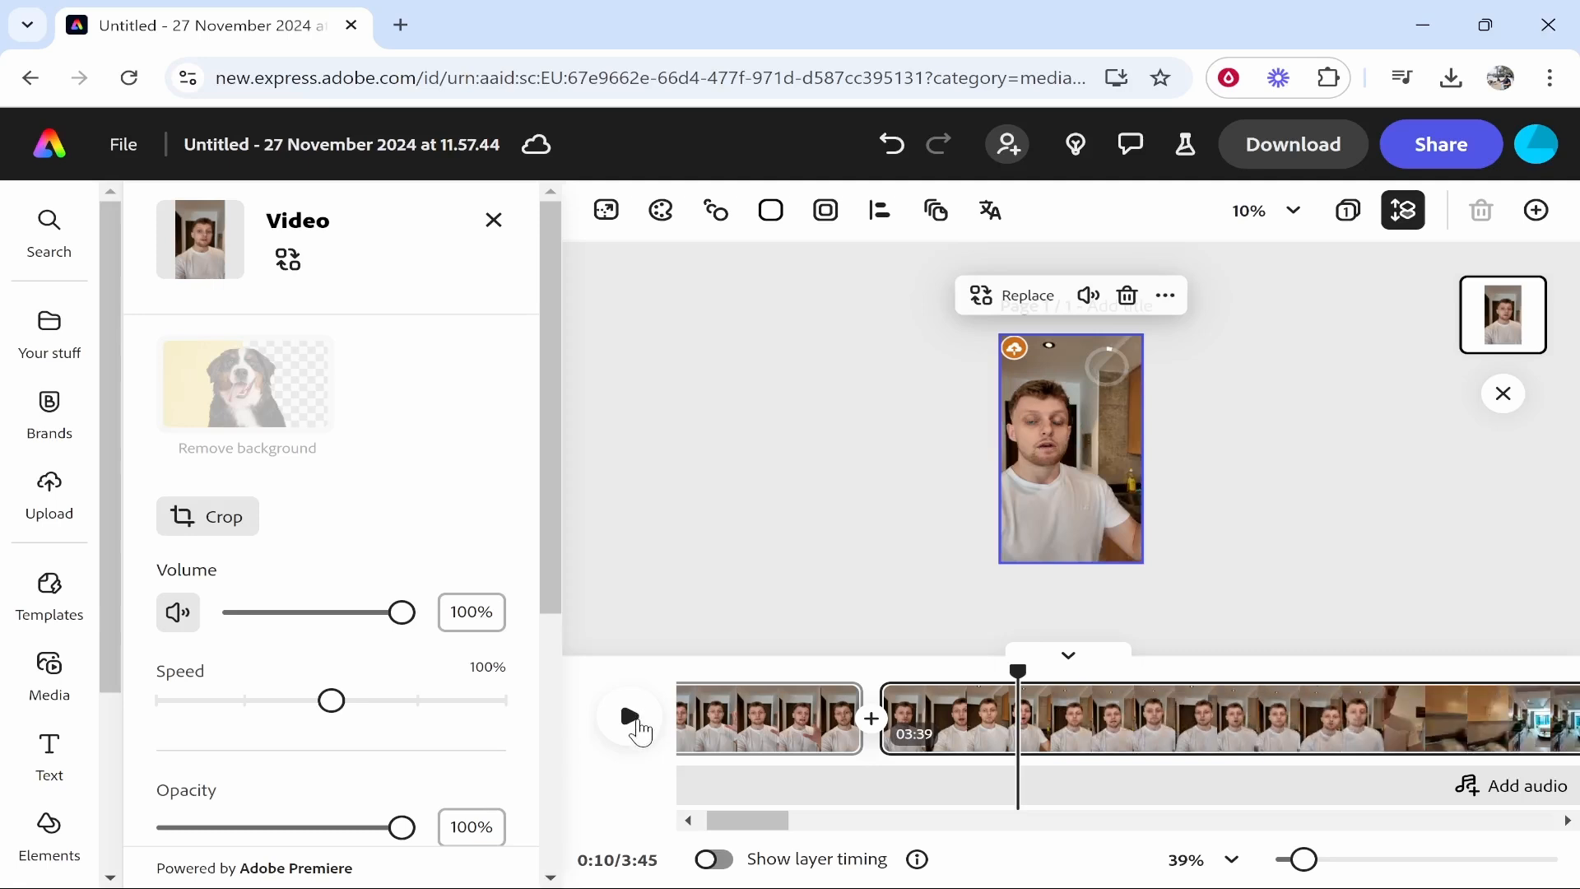
pyautogui.click(638, 732)
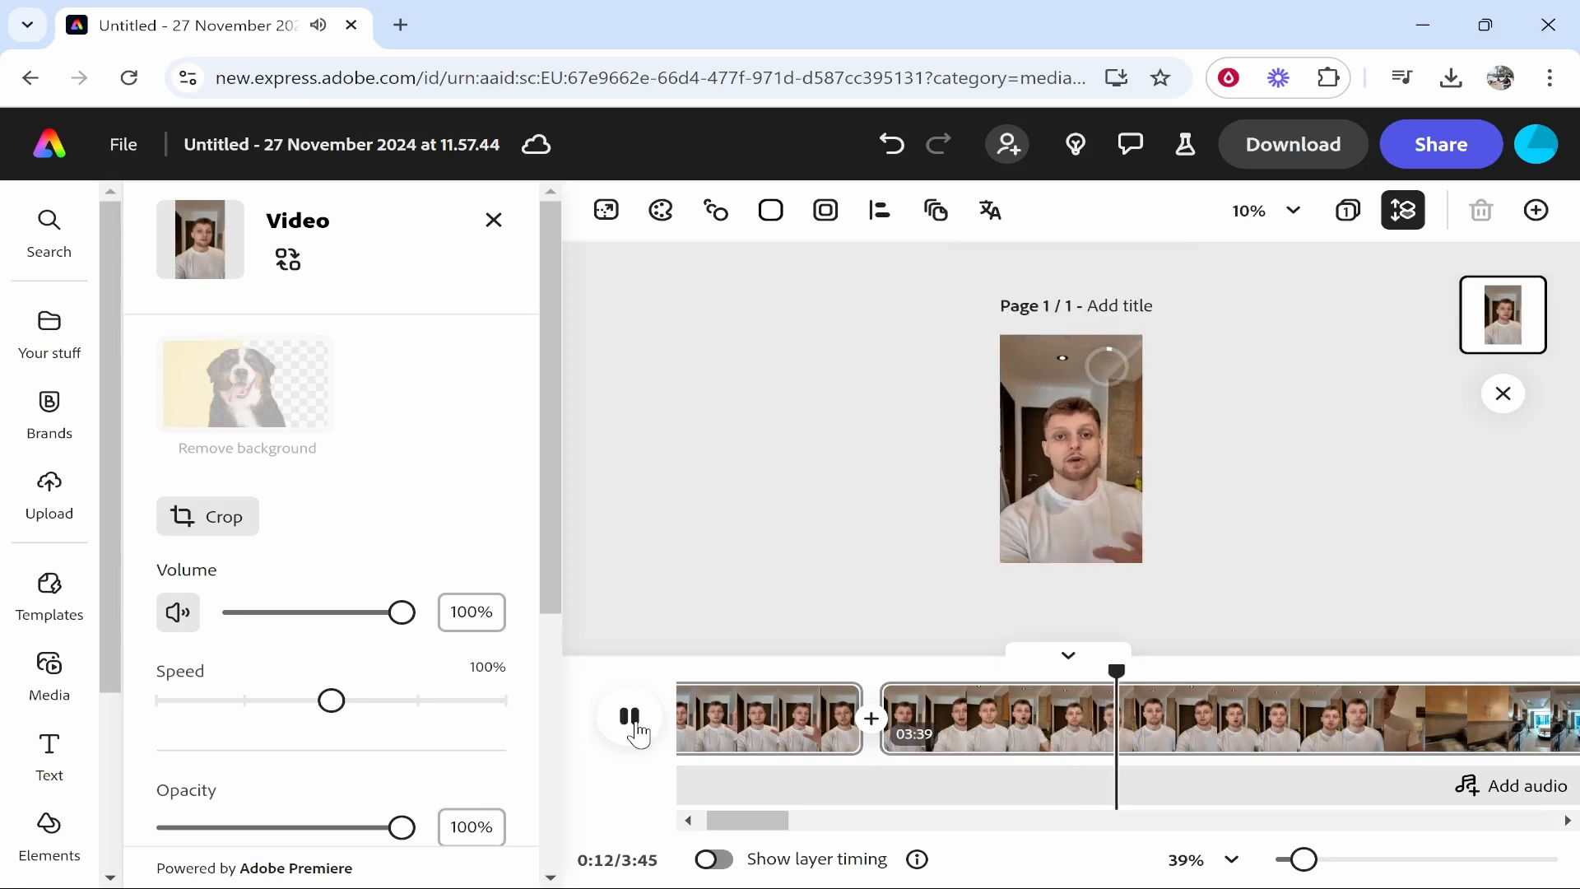
pyautogui.click(639, 732)
pyautogui.moveTo(1163, 671); pyautogui.dragTo(1048, 673)
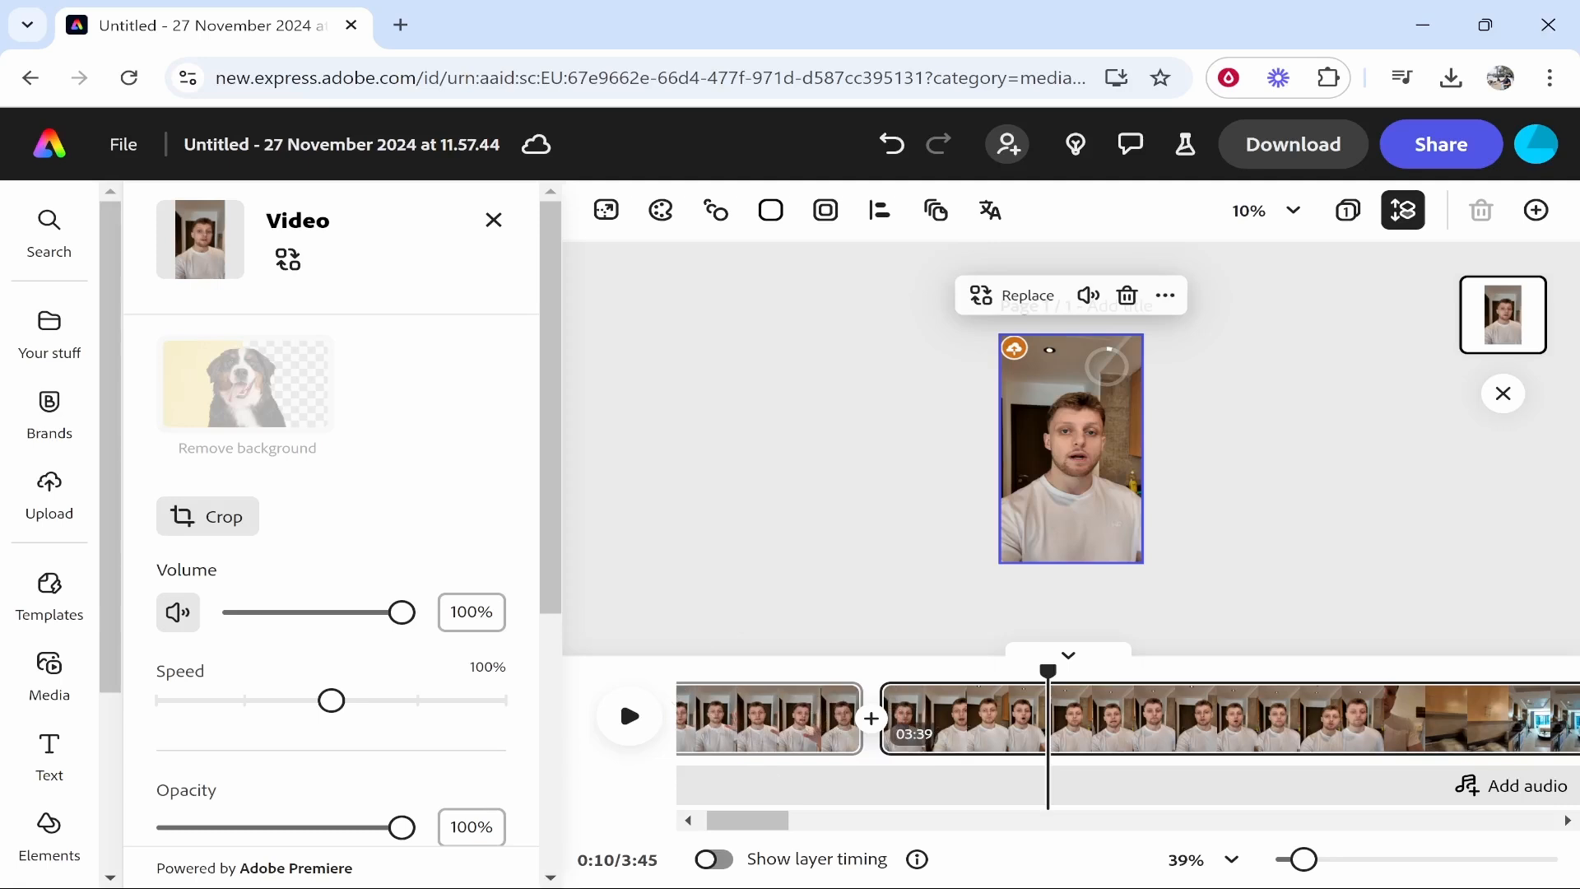
pyautogui.click(1011, 745)
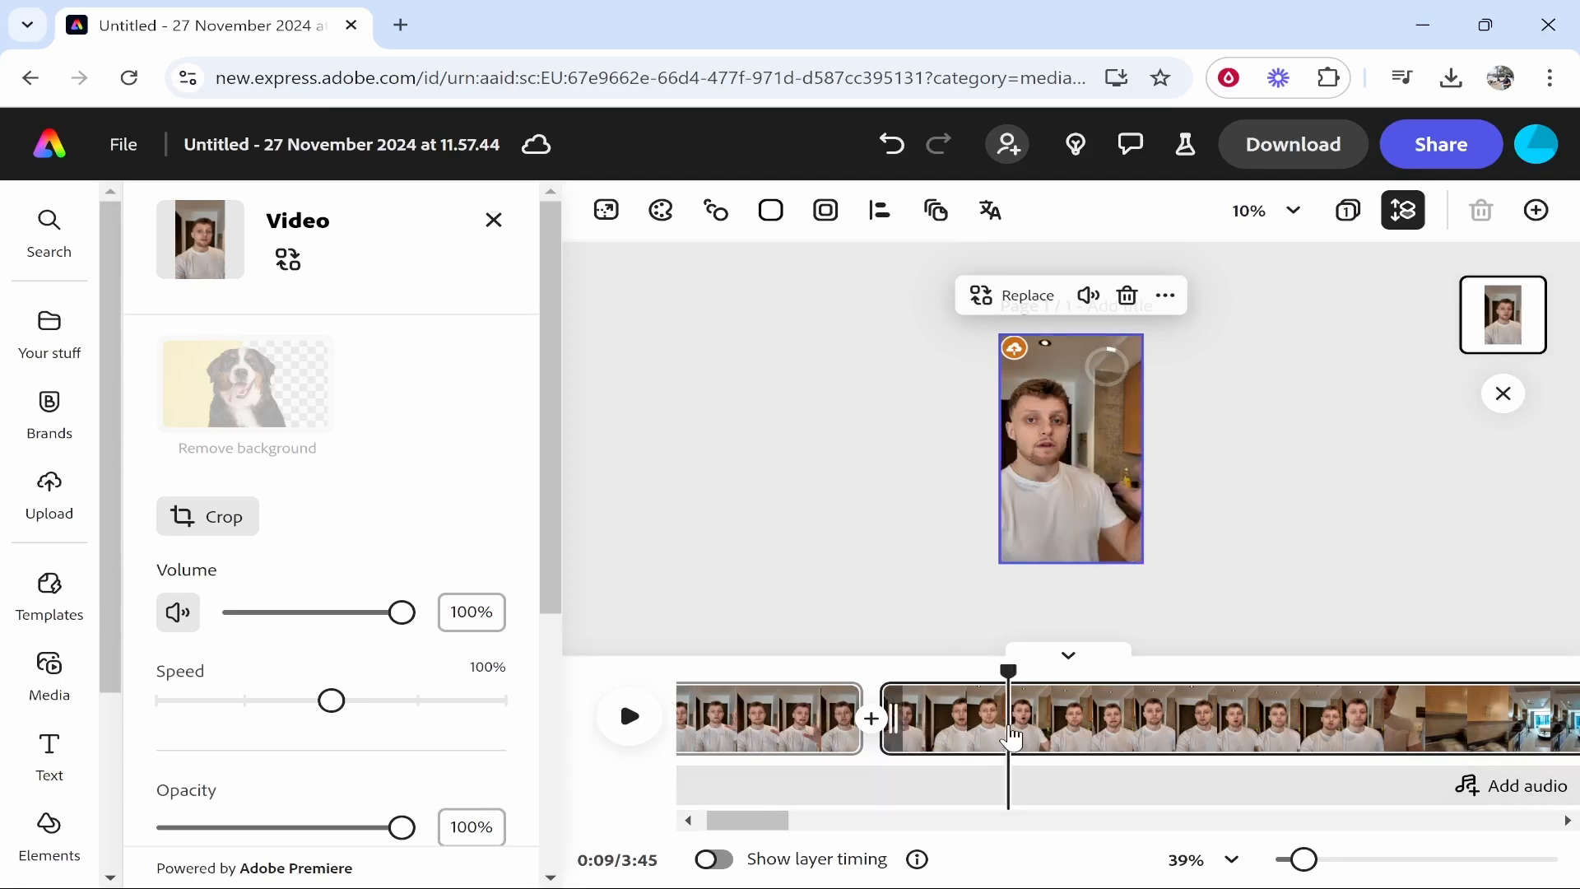
pyautogui.press('s')
pyautogui.click(952, 734)
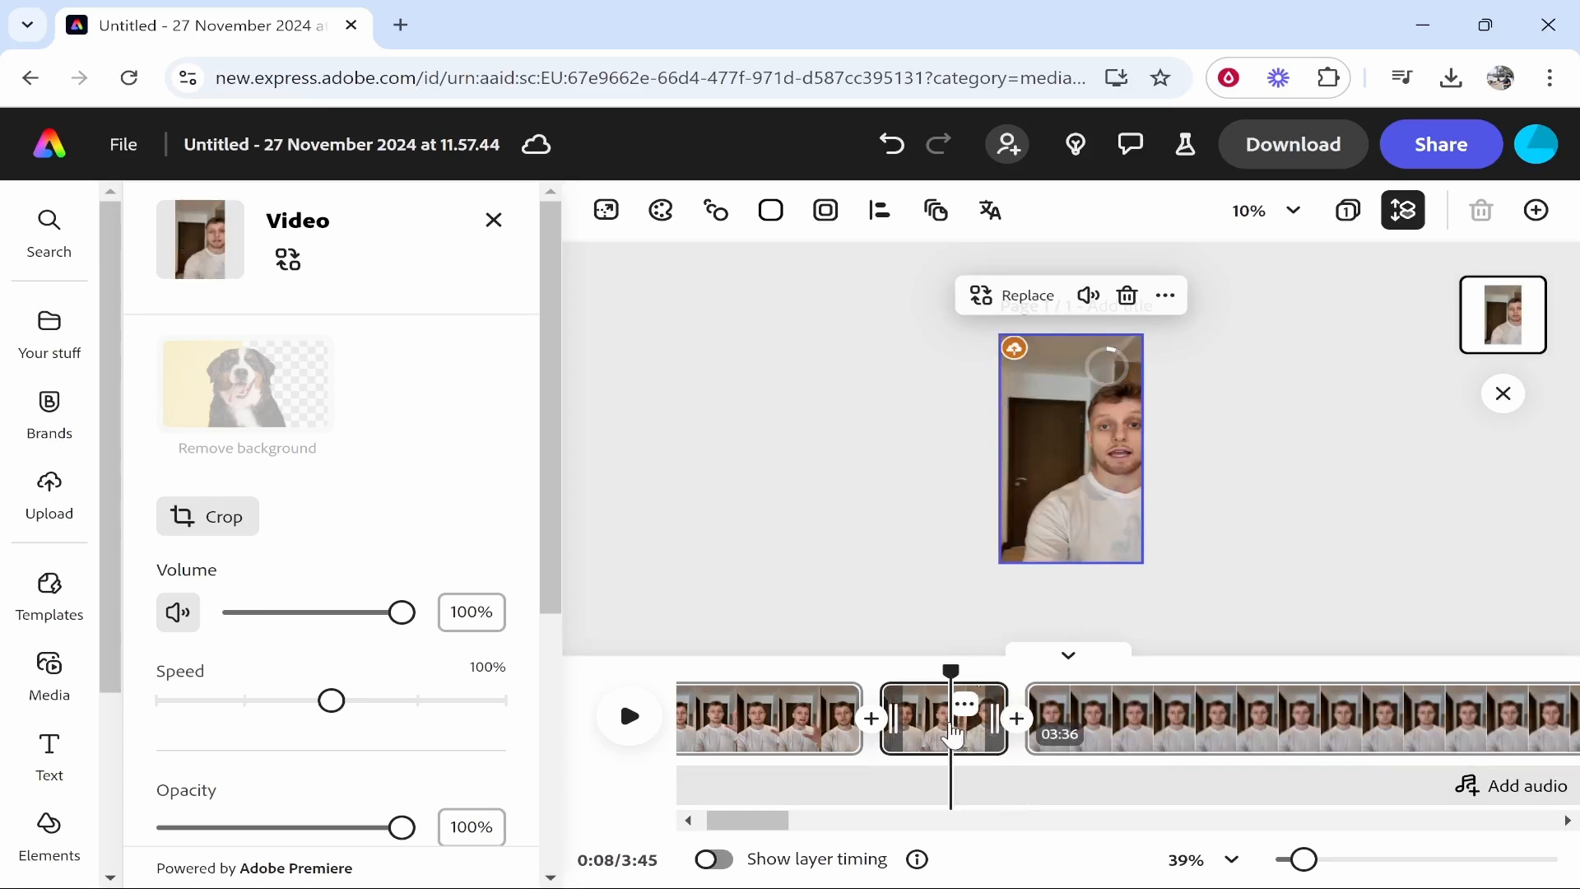
pyautogui.press('Delete')
# Delete the 6.2-second scene at the start of the timeline
pyautogui.click(375, 741)
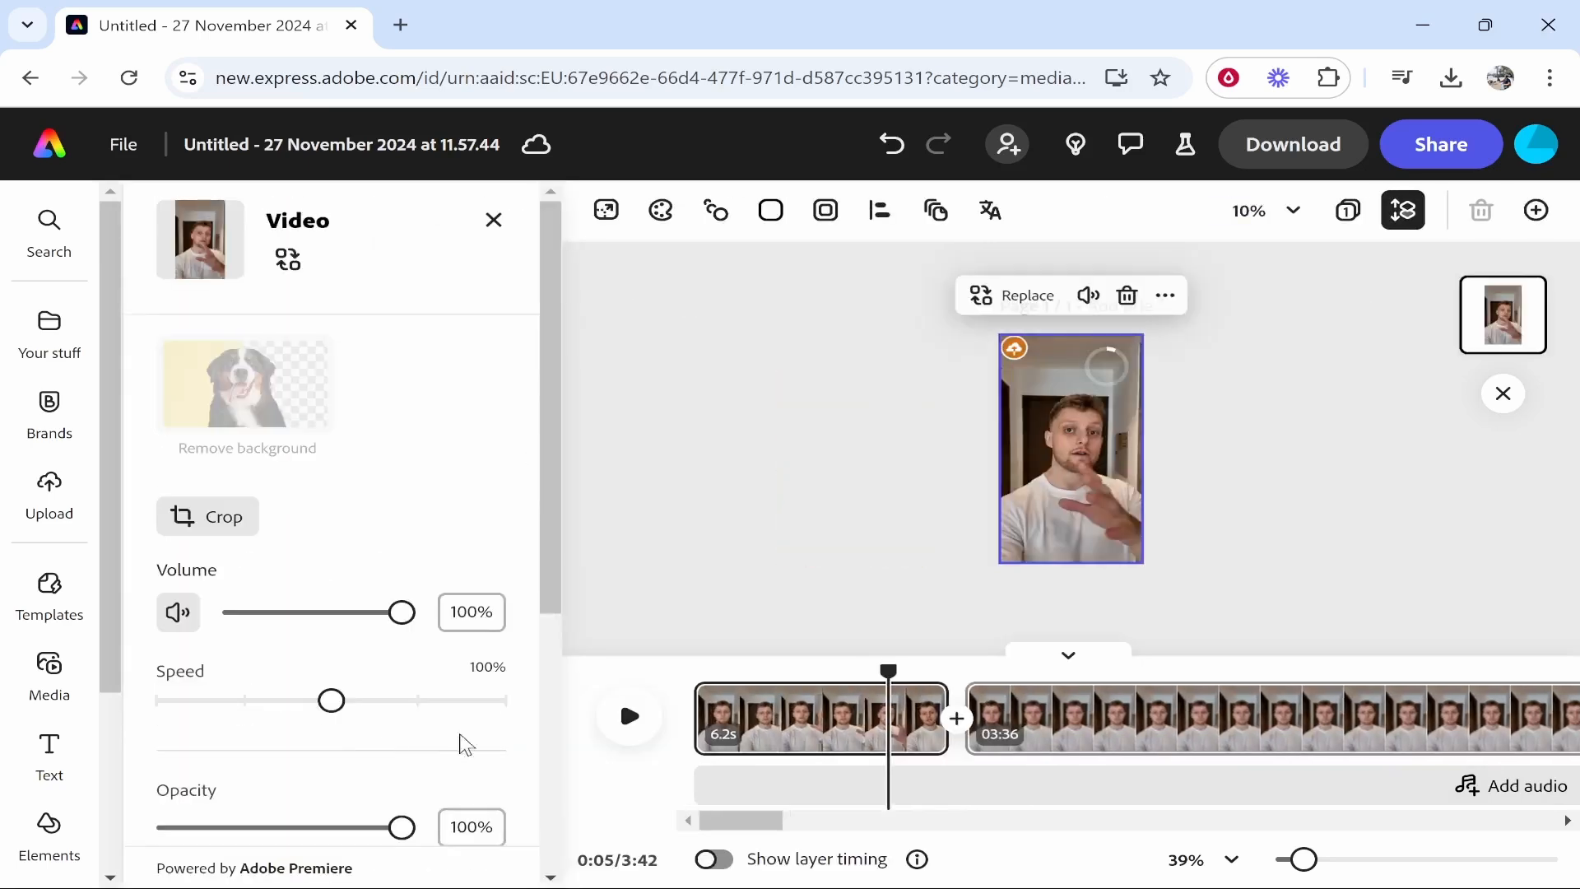
pyautogui.click(903, 698)
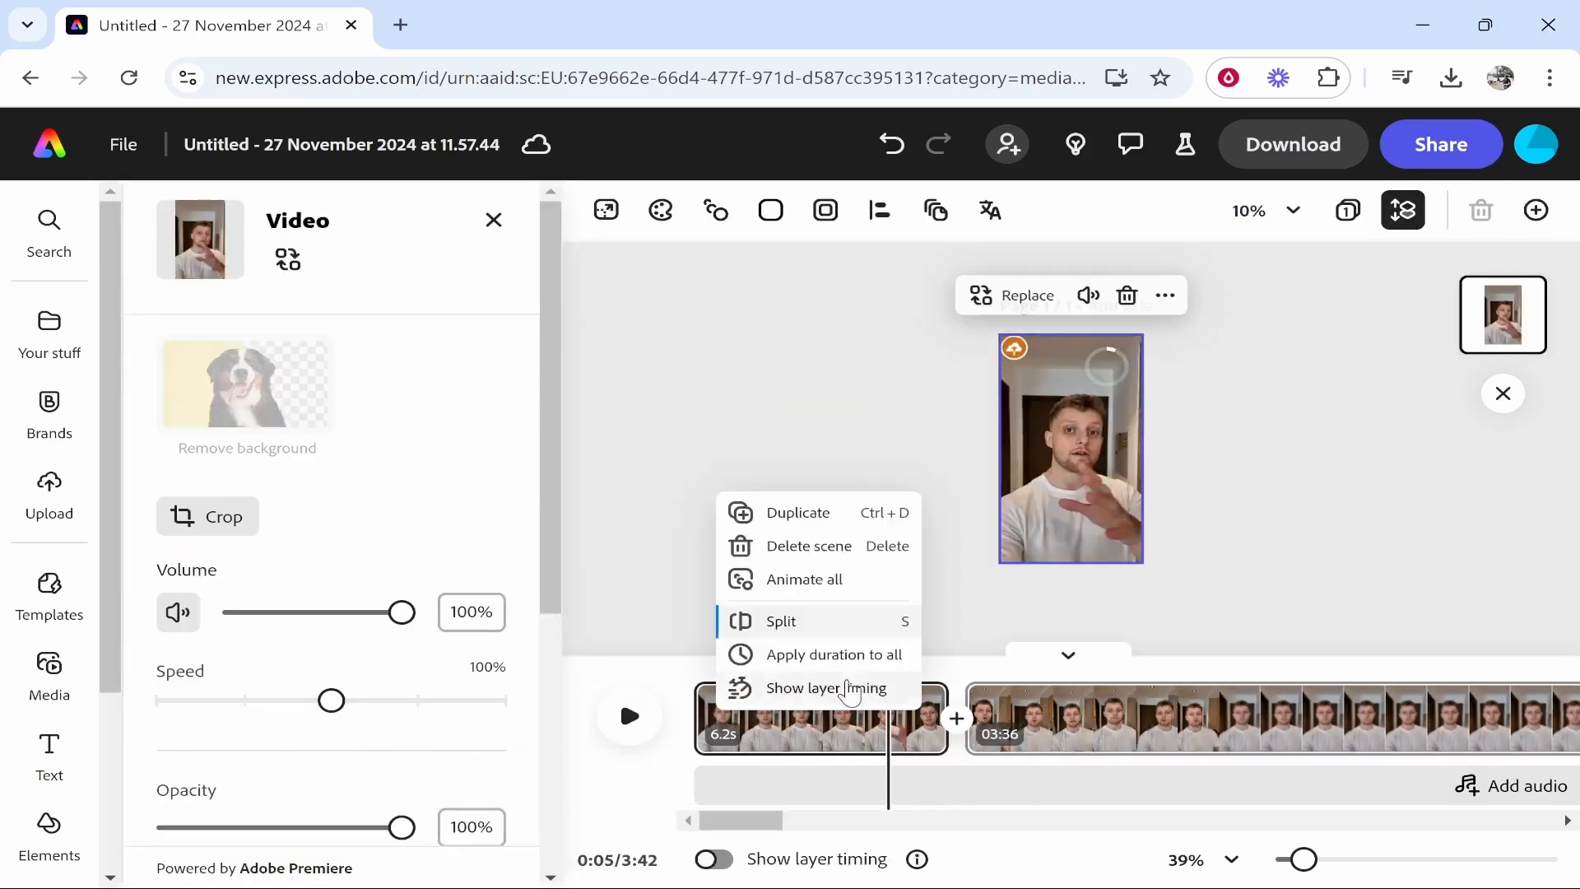
pyautogui.click(819, 547)
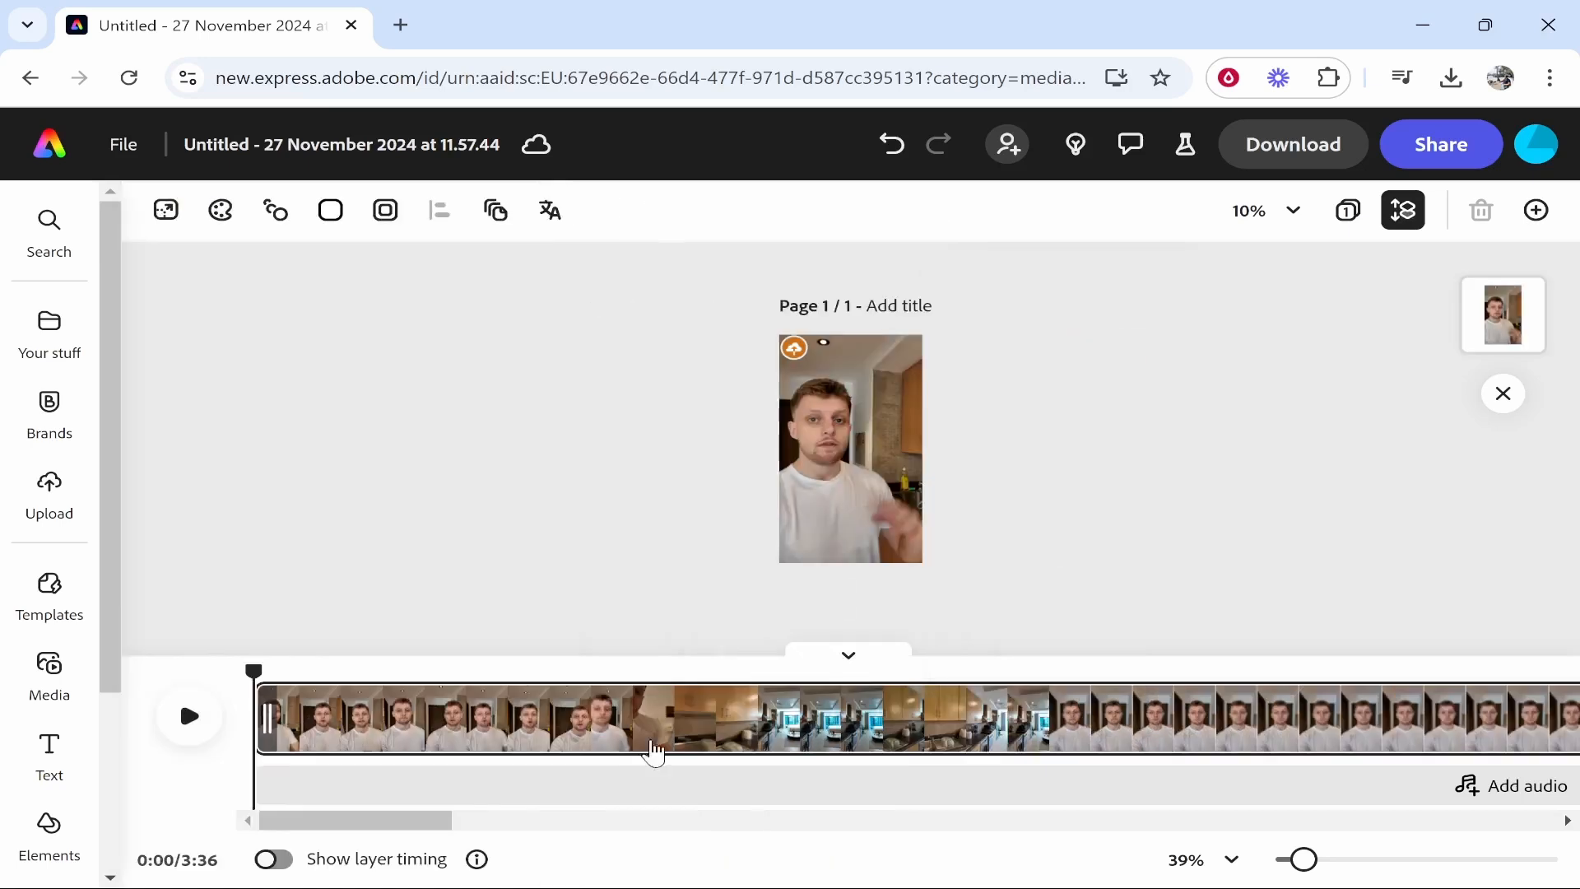
# Preview the opening of the remaining clip and split the scene at 3.8 seconds
pyautogui.click(189, 716)
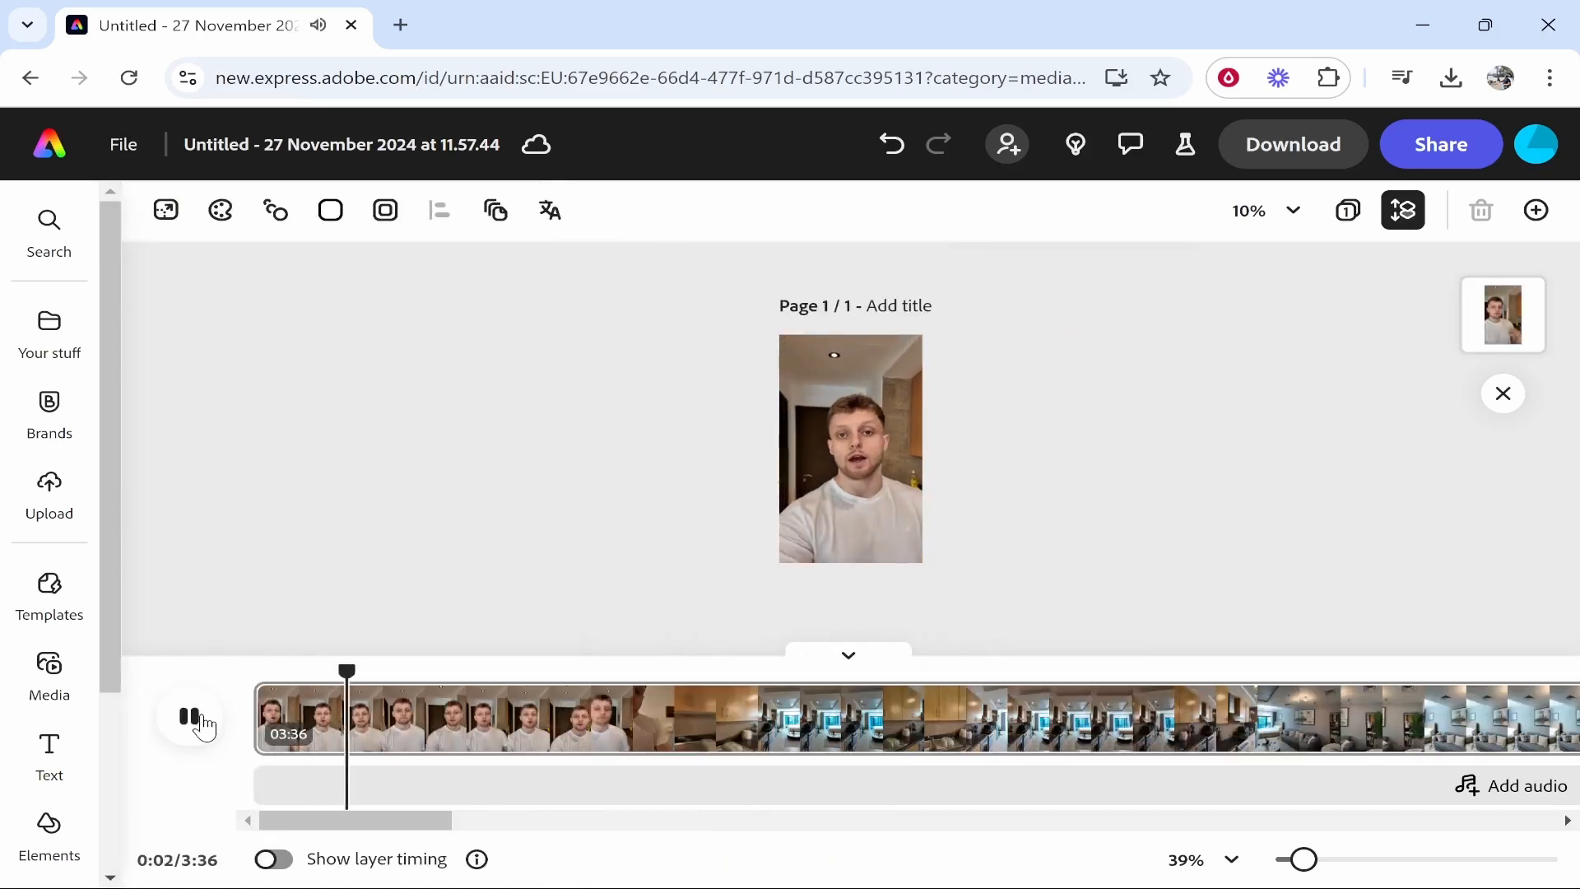
pyautogui.click(201, 721)
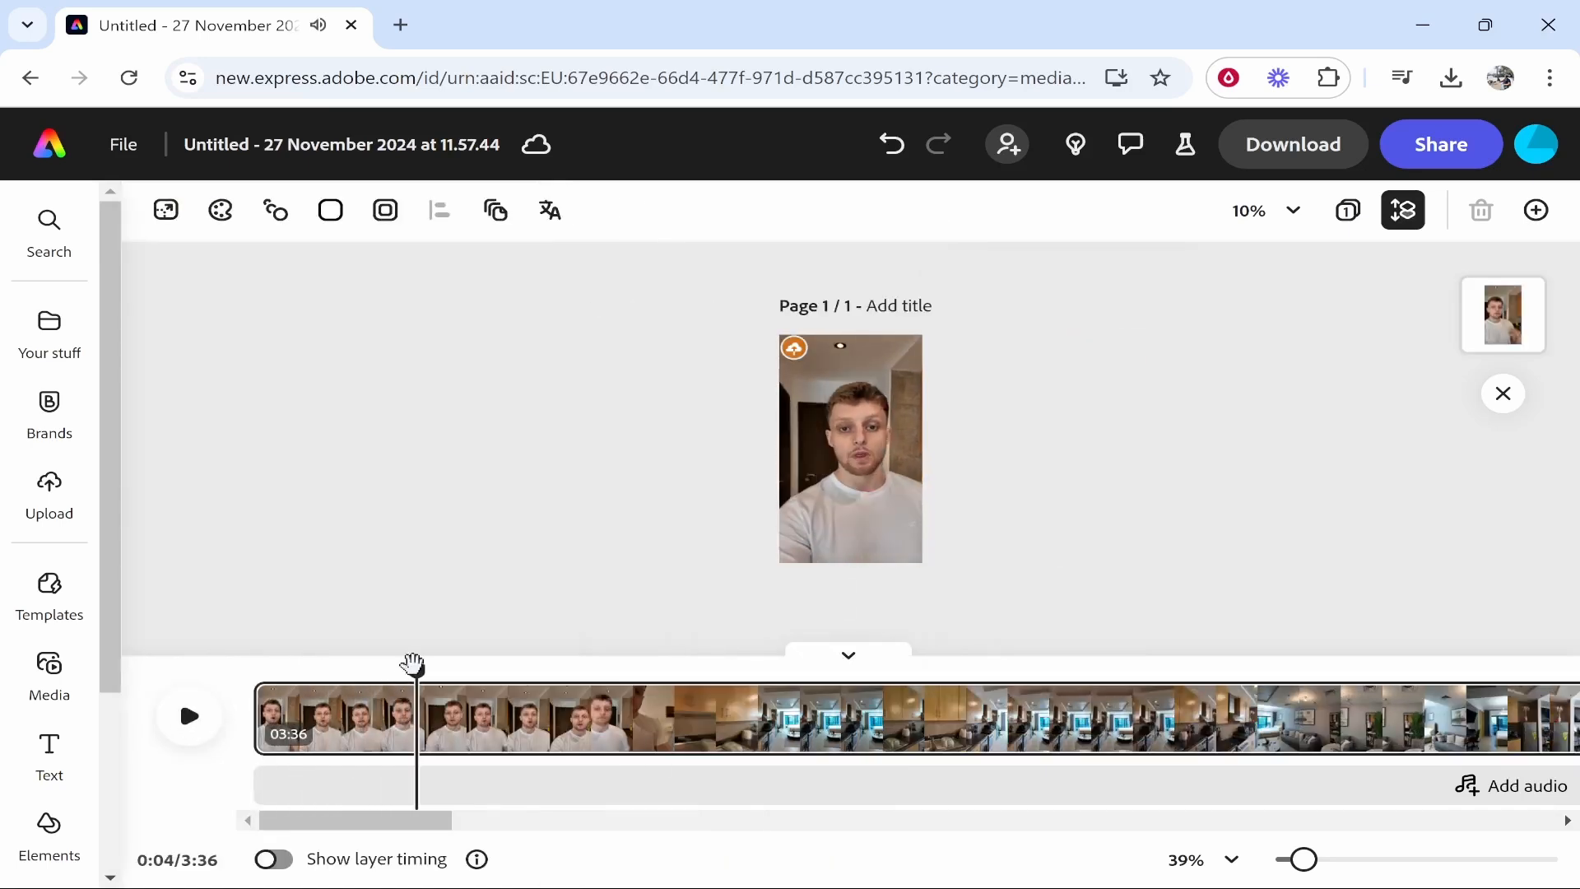
pyautogui.moveTo(413, 664); pyautogui.dragTo(384, 663)
pyautogui.click(189, 718)
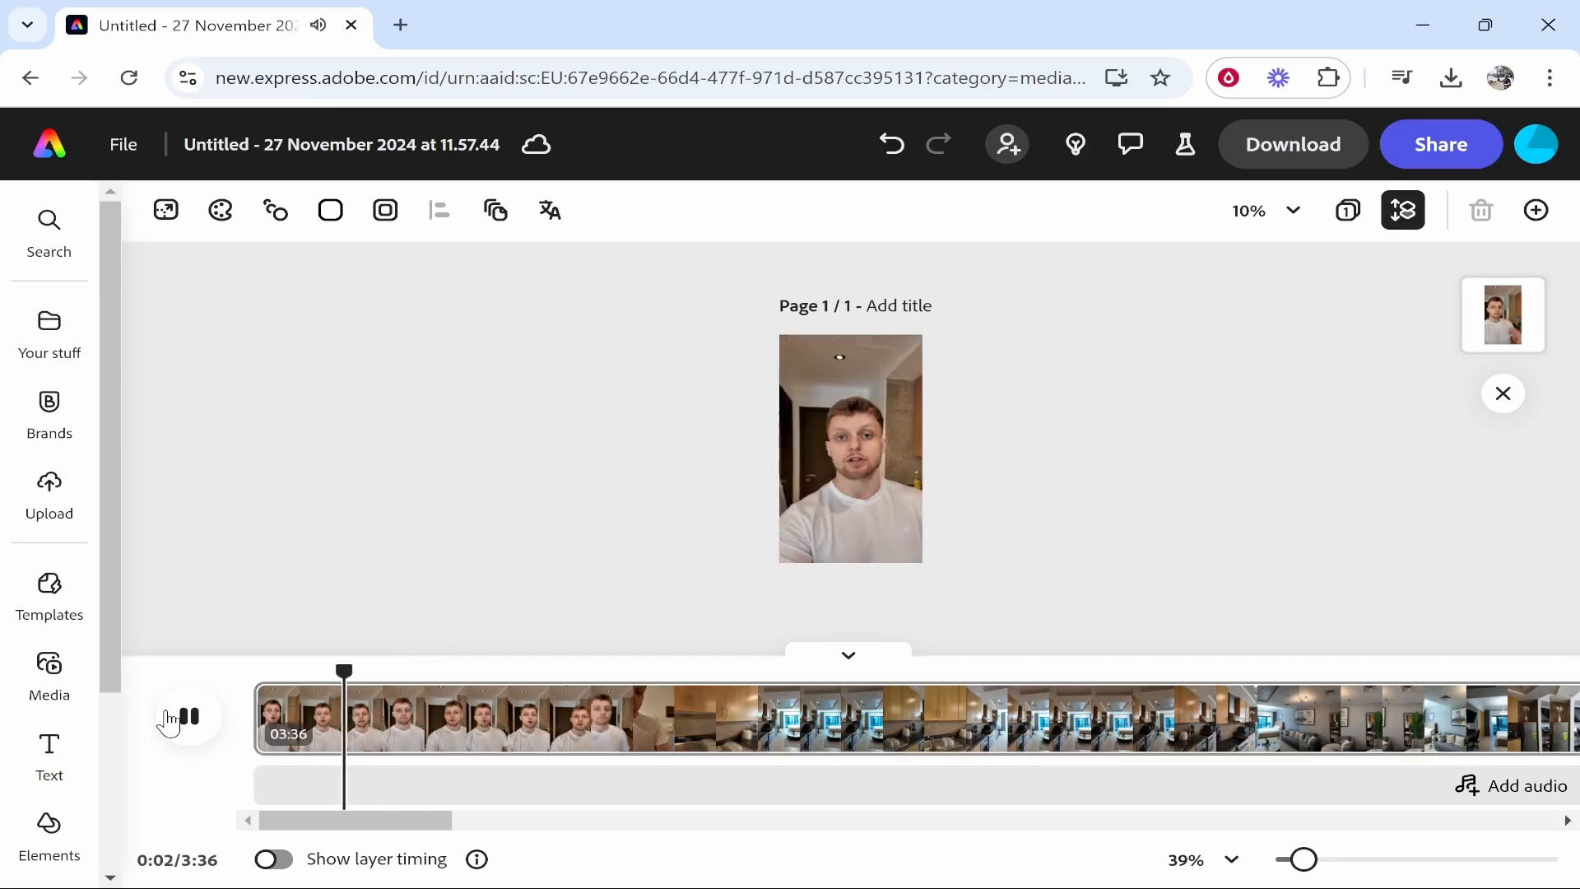
pyautogui.click(948, 791)
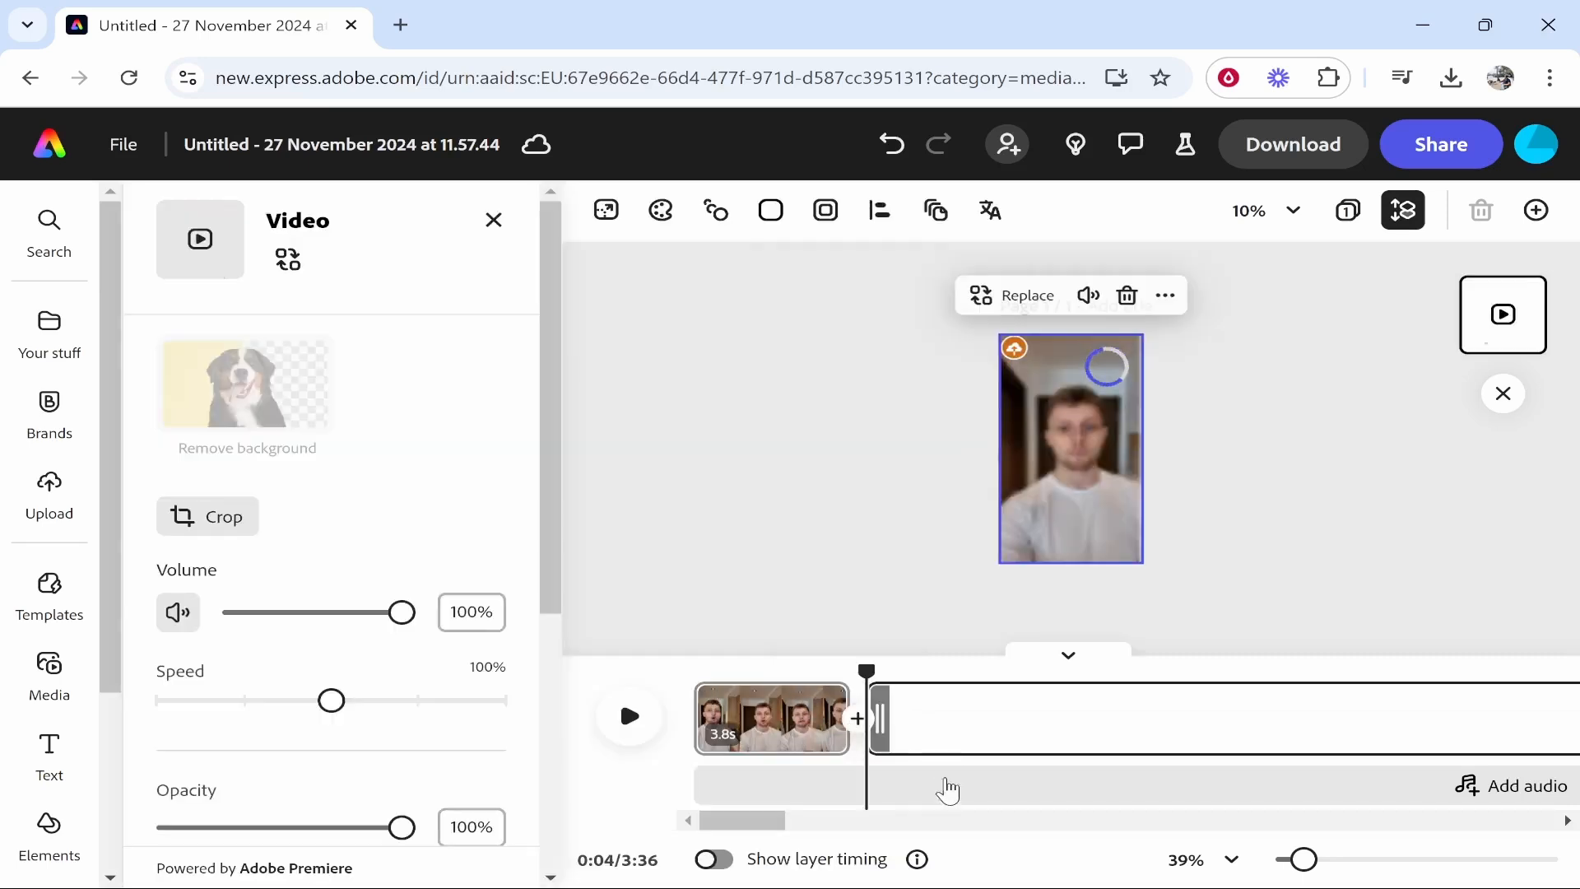
pyautogui.moveTo(866, 670); pyautogui.dragTo(723, 670)
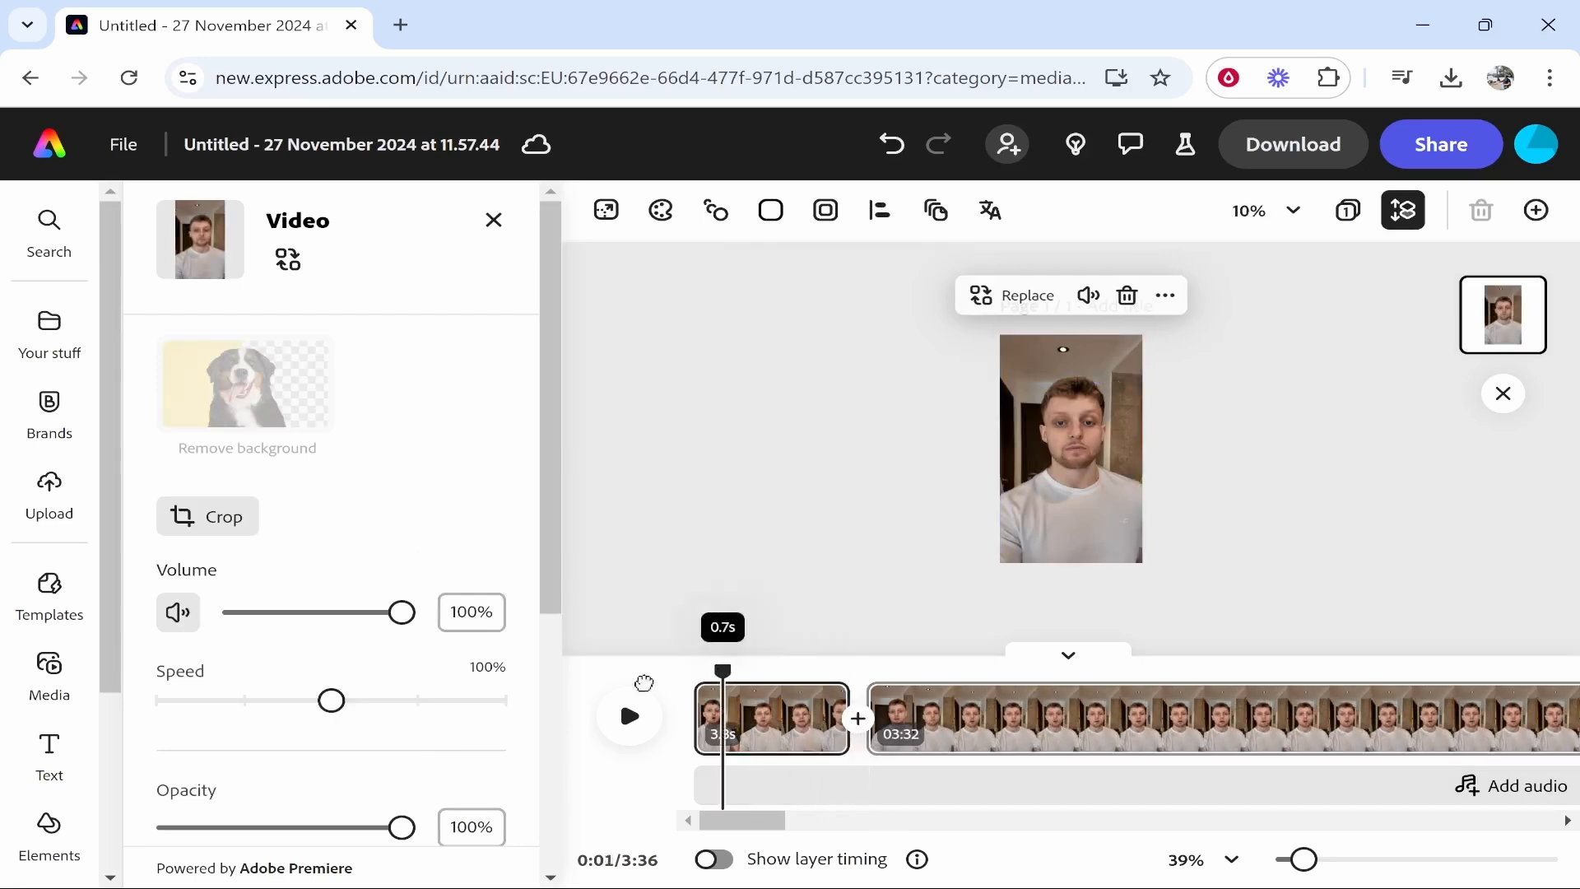
pyautogui.click(644, 683)
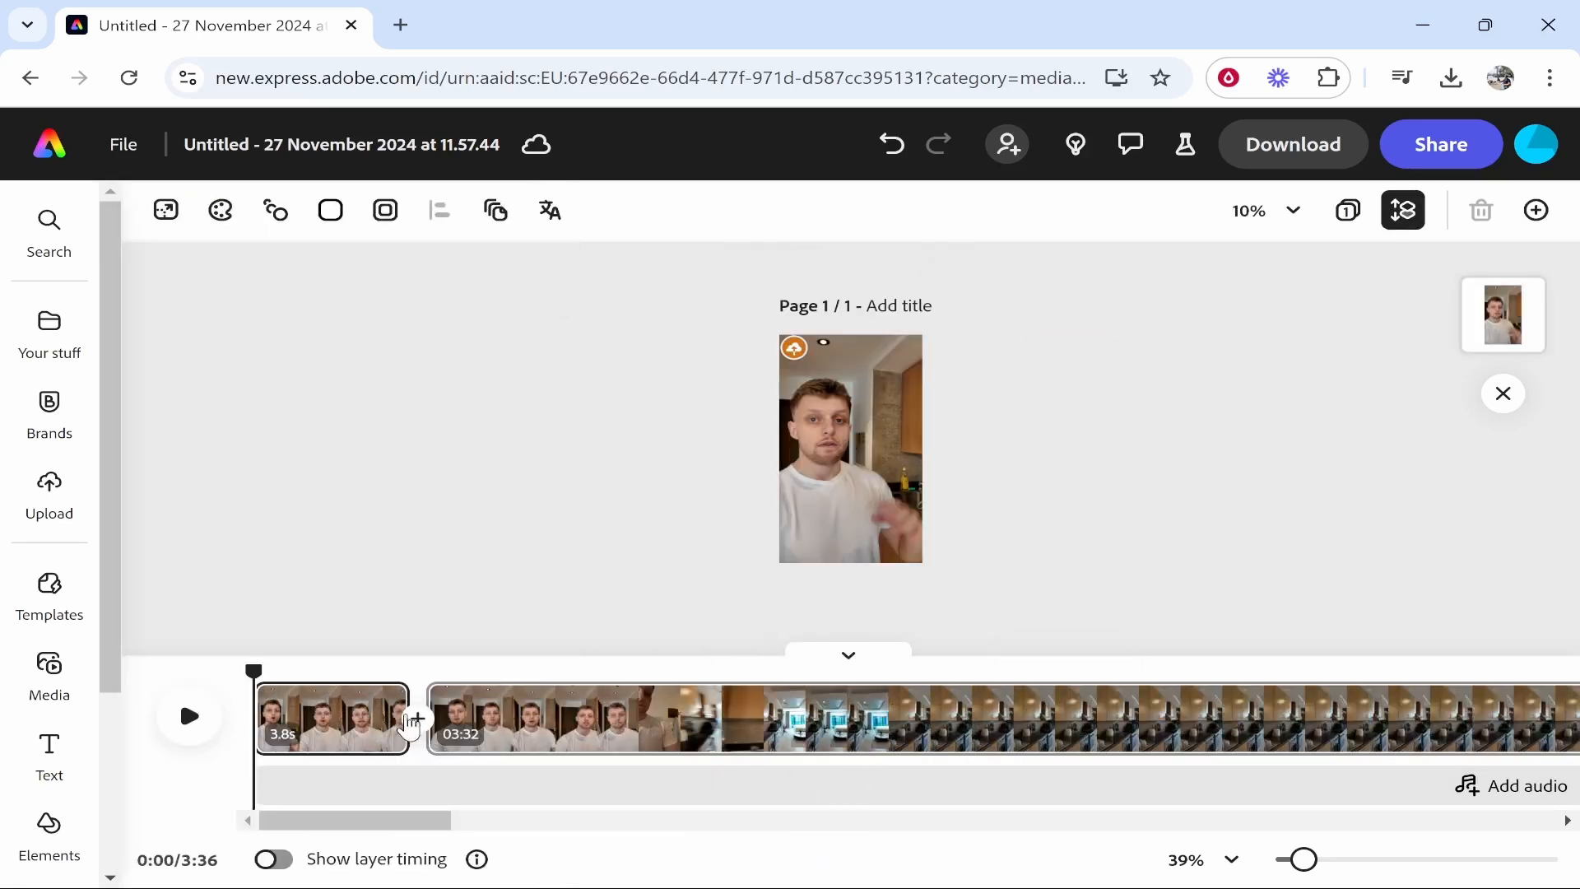
# Split the second scene at about 0:14, where the apartment view begins, and delete the section before that cut
pyautogui.click(847, 670)
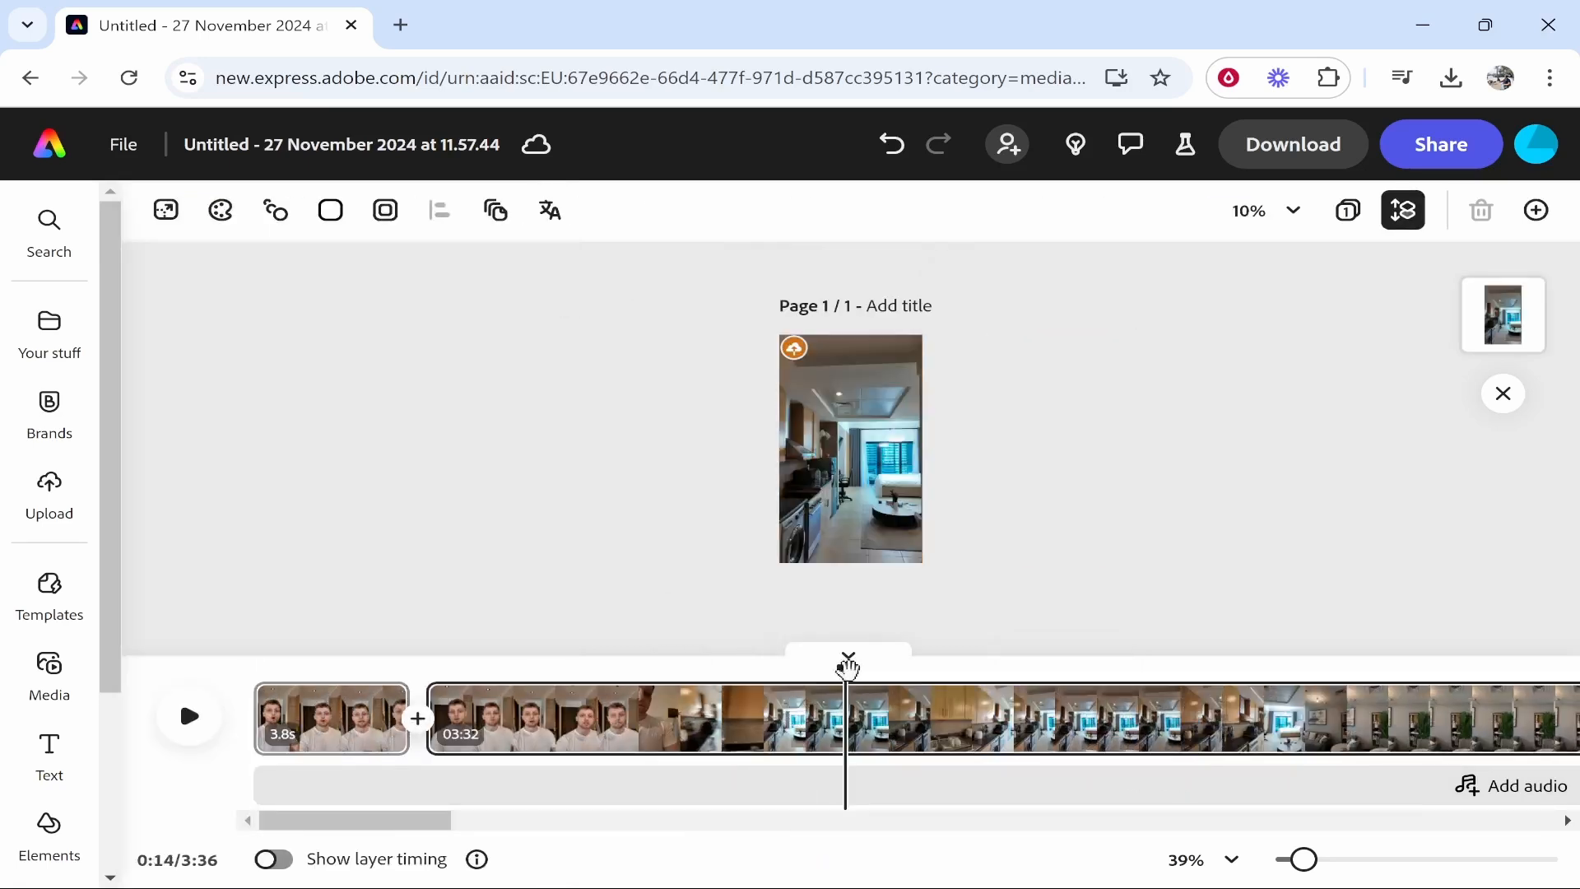
pyautogui.moveTo(847, 668); pyautogui.dragTo(863, 669)
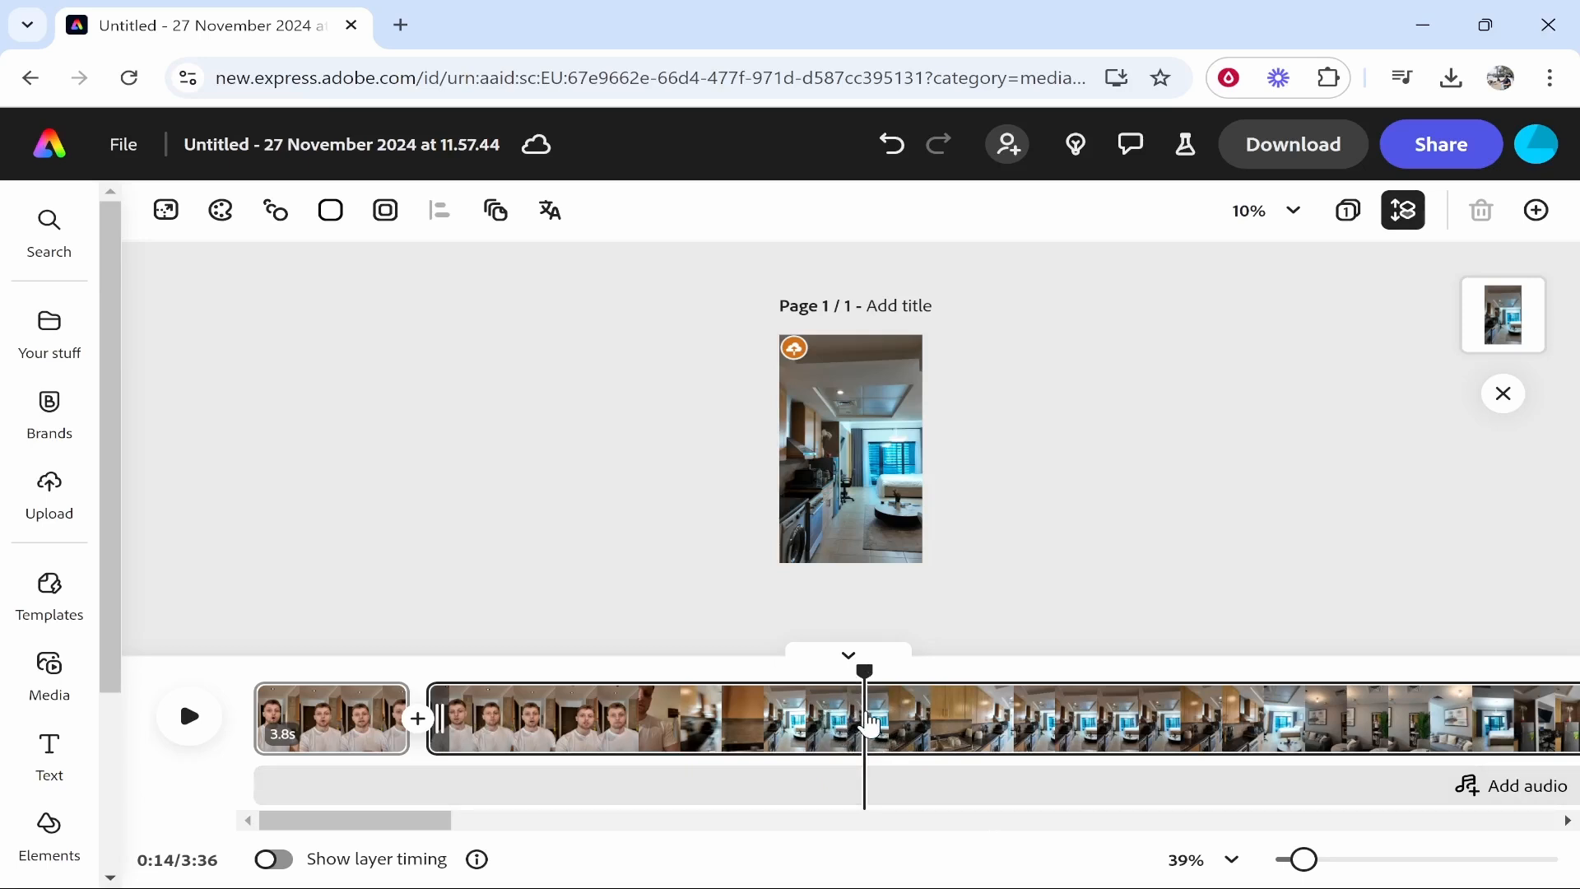
pyautogui.click(870, 724)
pyautogui.press('s')
pyautogui.click(1203, 744)
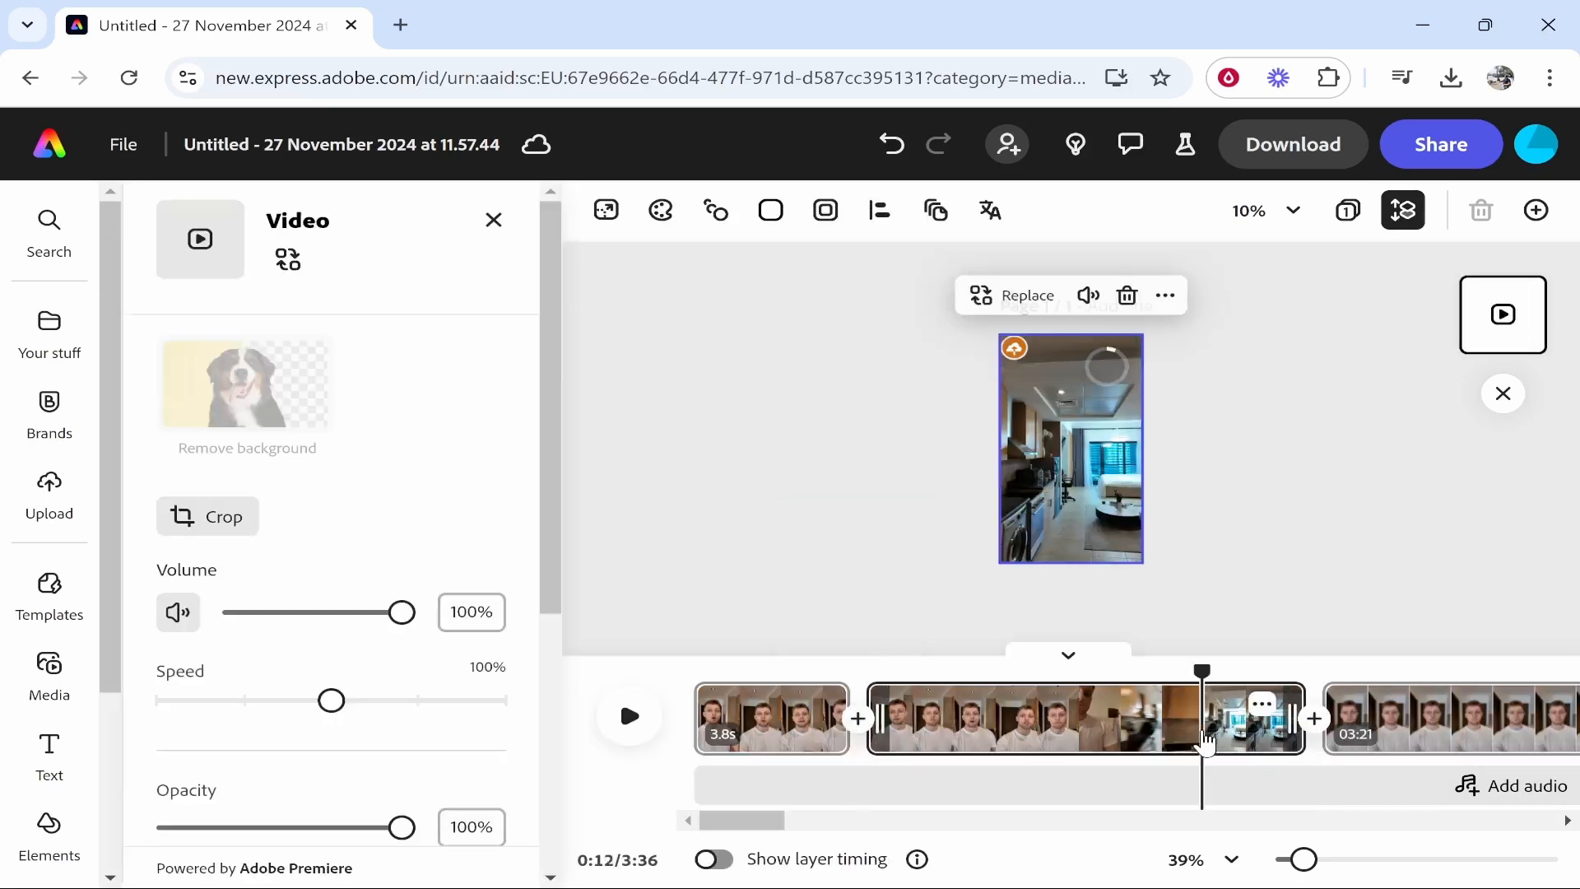
pyautogui.press('Delete')
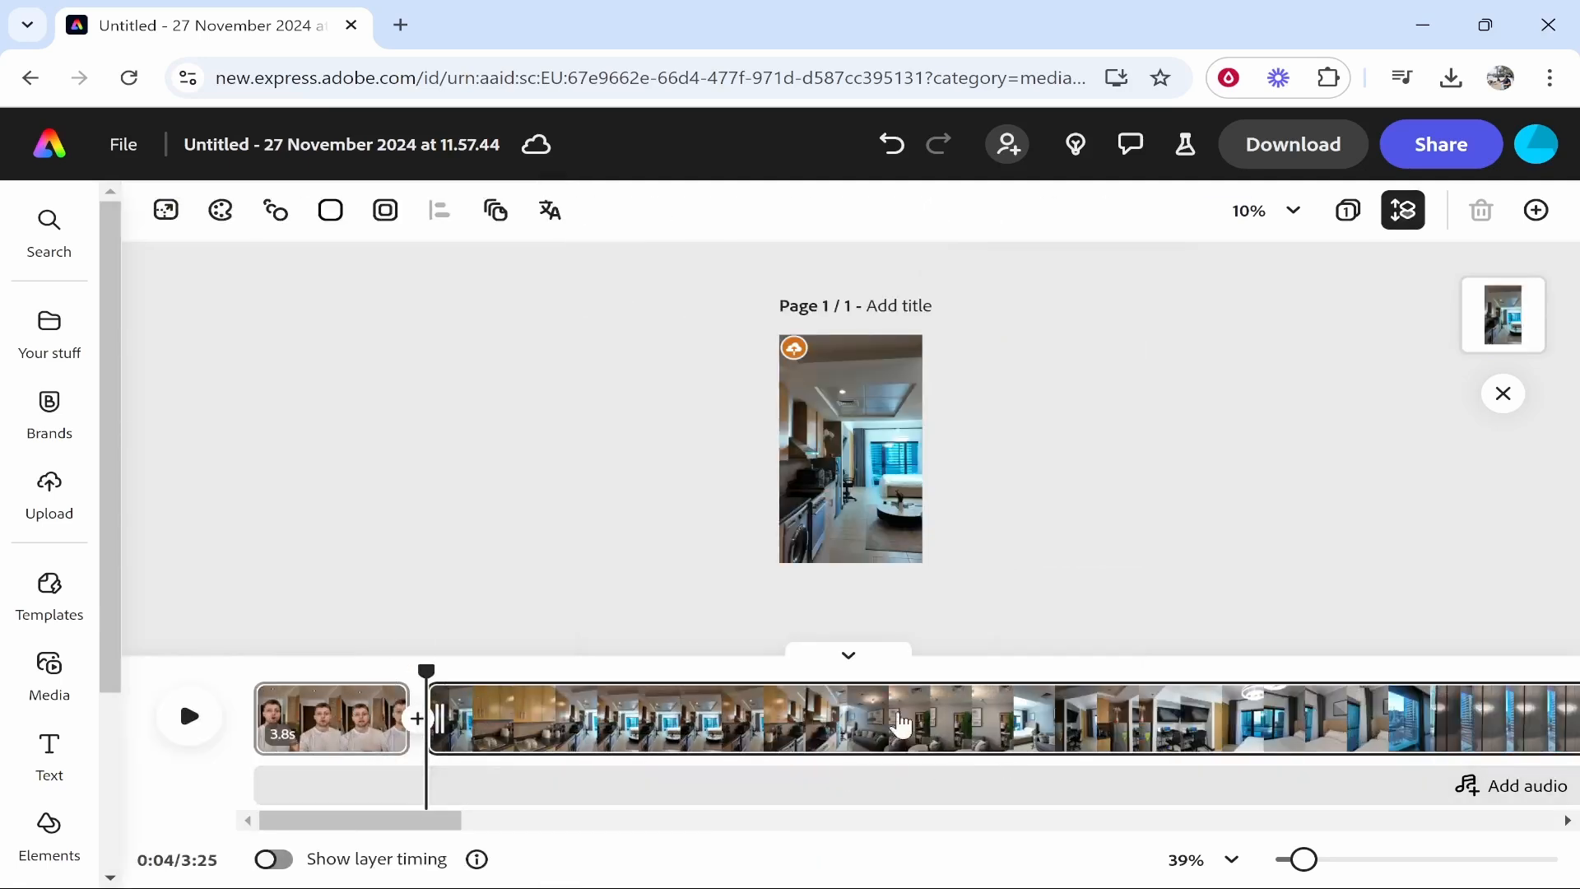
# Split the second scene at about 0:34, at the waterfront tower view, and delete all the footage after the cut
pyautogui.click(766, 725)
pyautogui.moveTo(1242, 729); pyautogui.dragTo(1413, 668)
pyautogui.moveTo(729, 821); pyautogui.dragTo(792, 821)
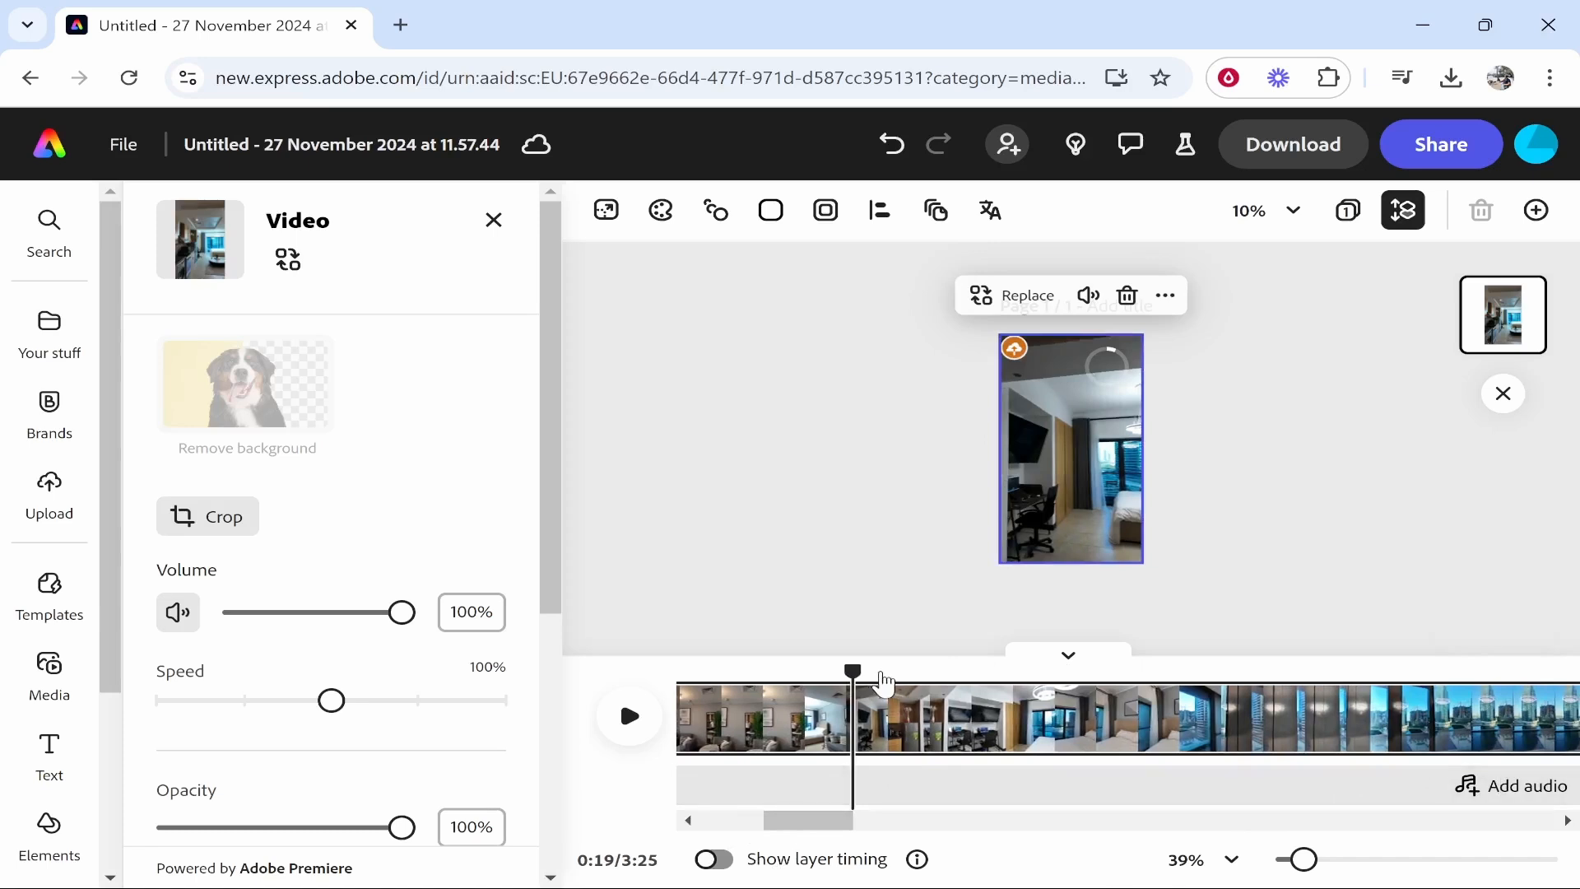
pyautogui.moveTo(860, 663); pyautogui.dragTo(896, 698)
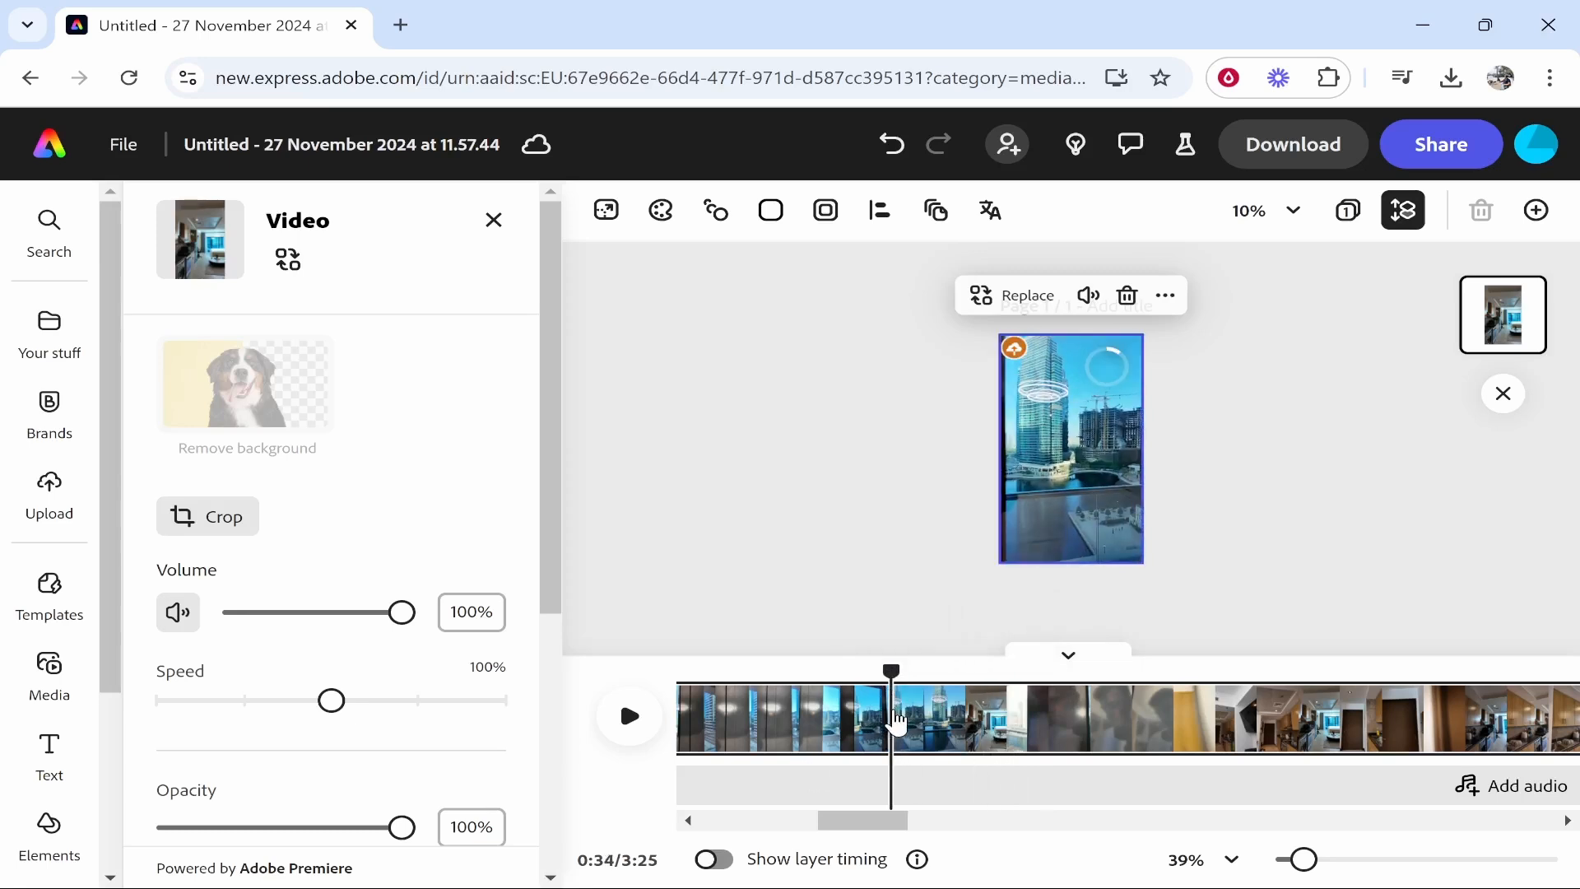
pyautogui.click(895, 717)
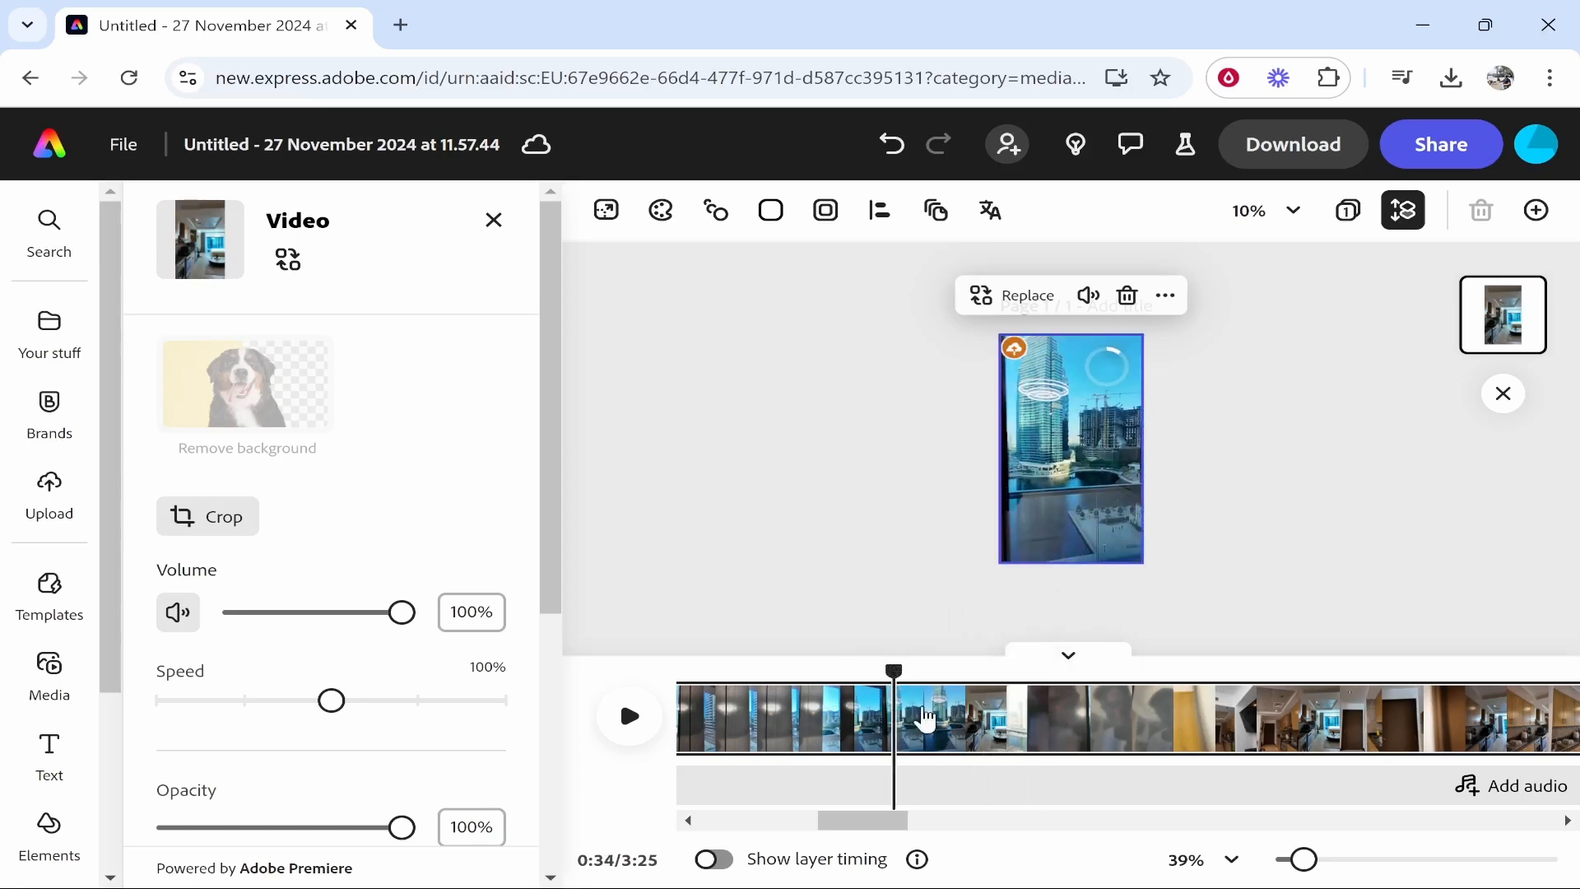
pyautogui.click(1012, 724)
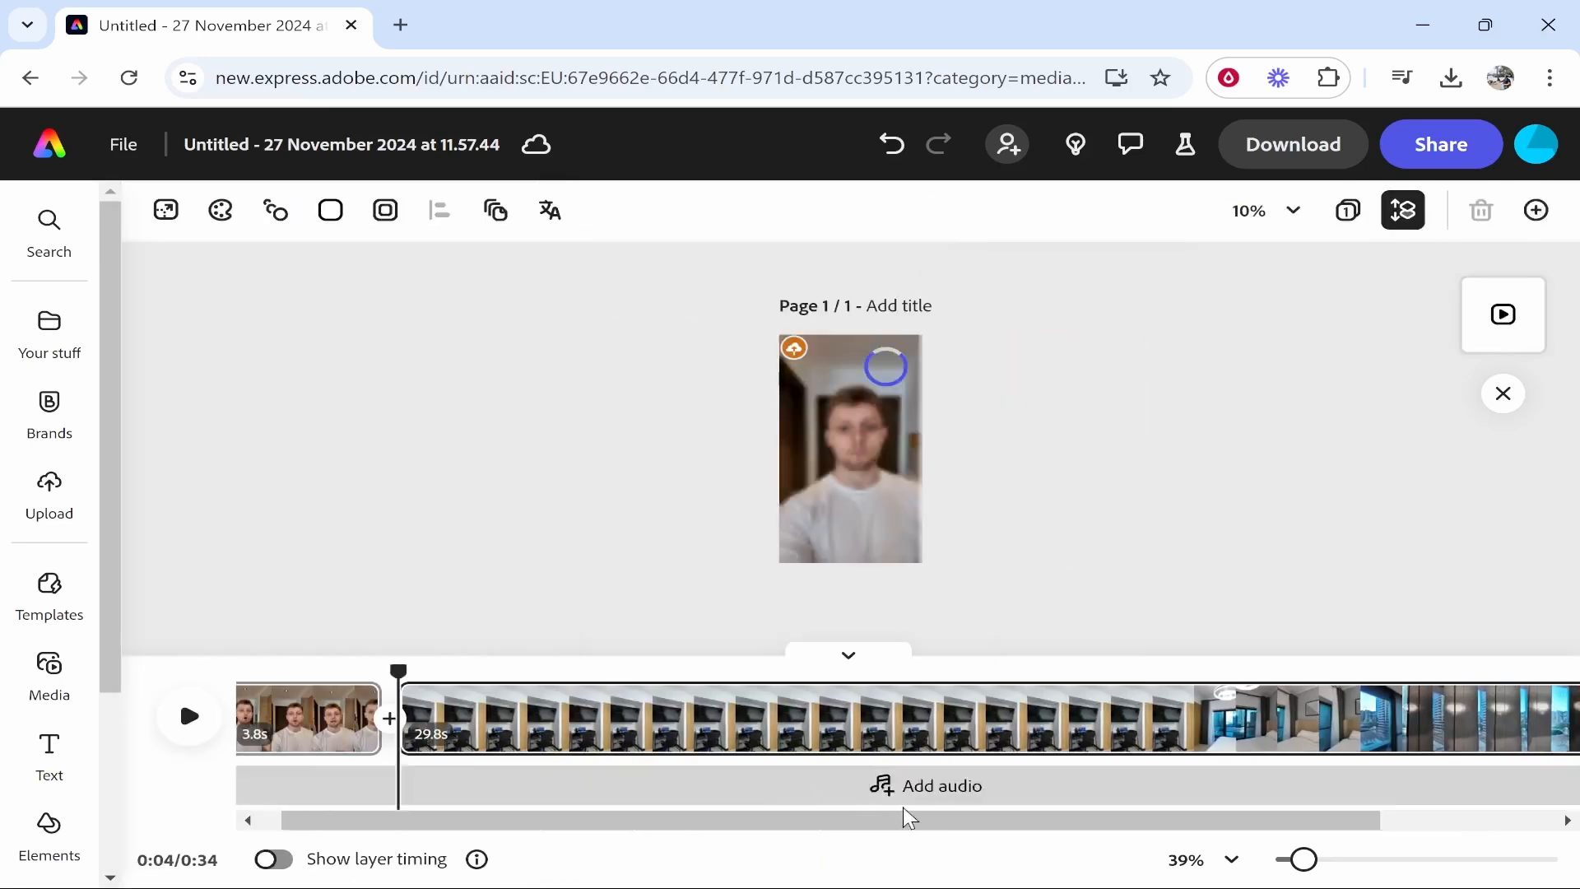
# Shrink the timeline to 5% and return the playhead to the start of the video
pyautogui.click(1311, 861)
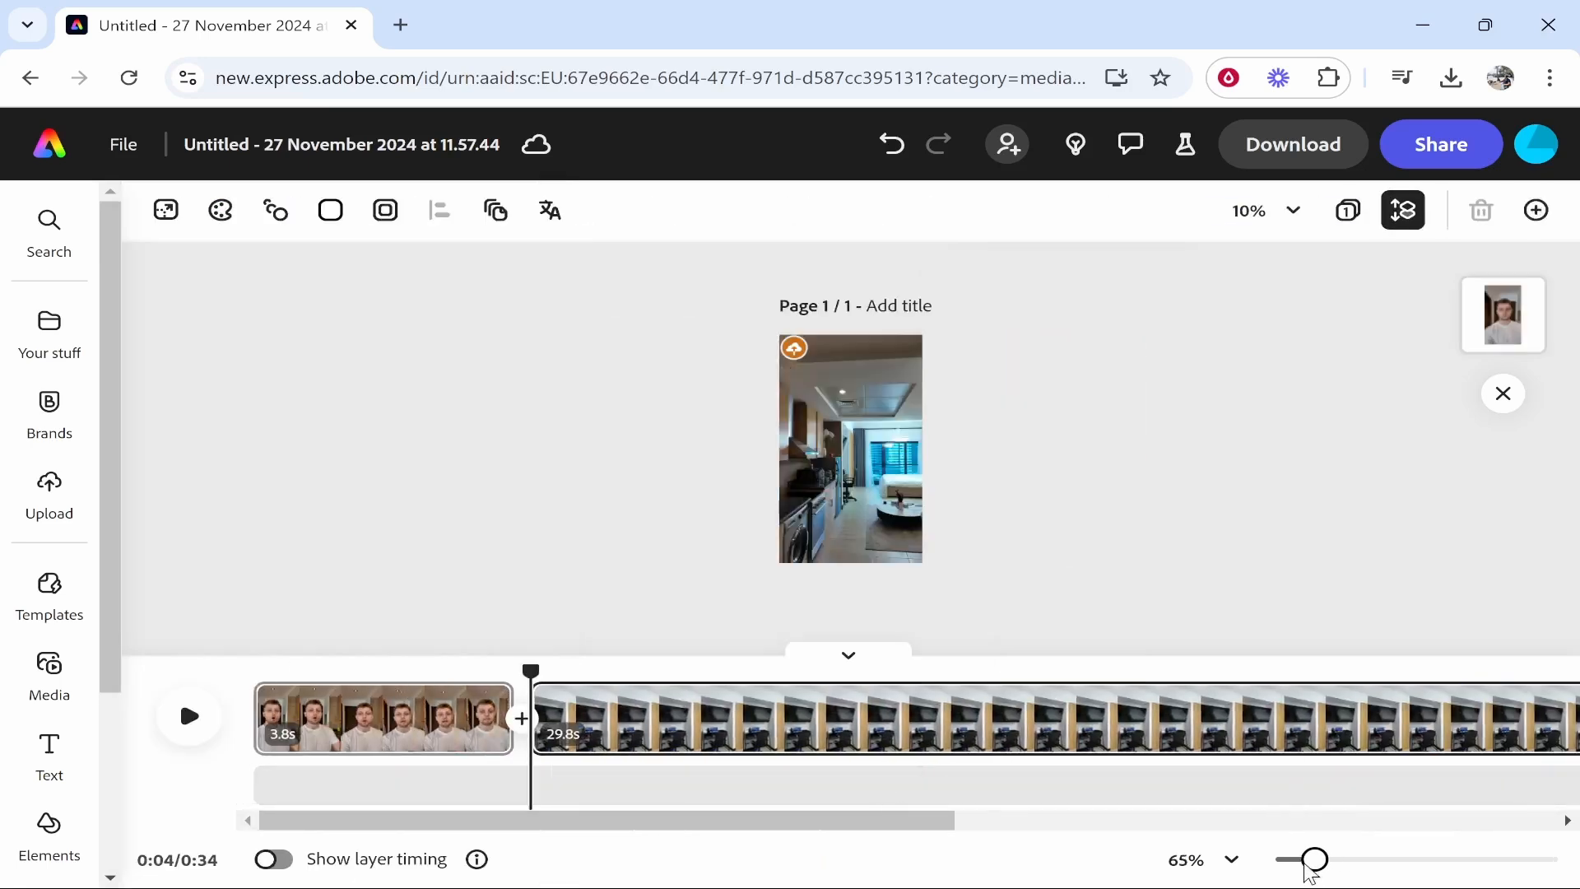
pyautogui.moveTo(1307, 865); pyautogui.dragTo(1273, 861)
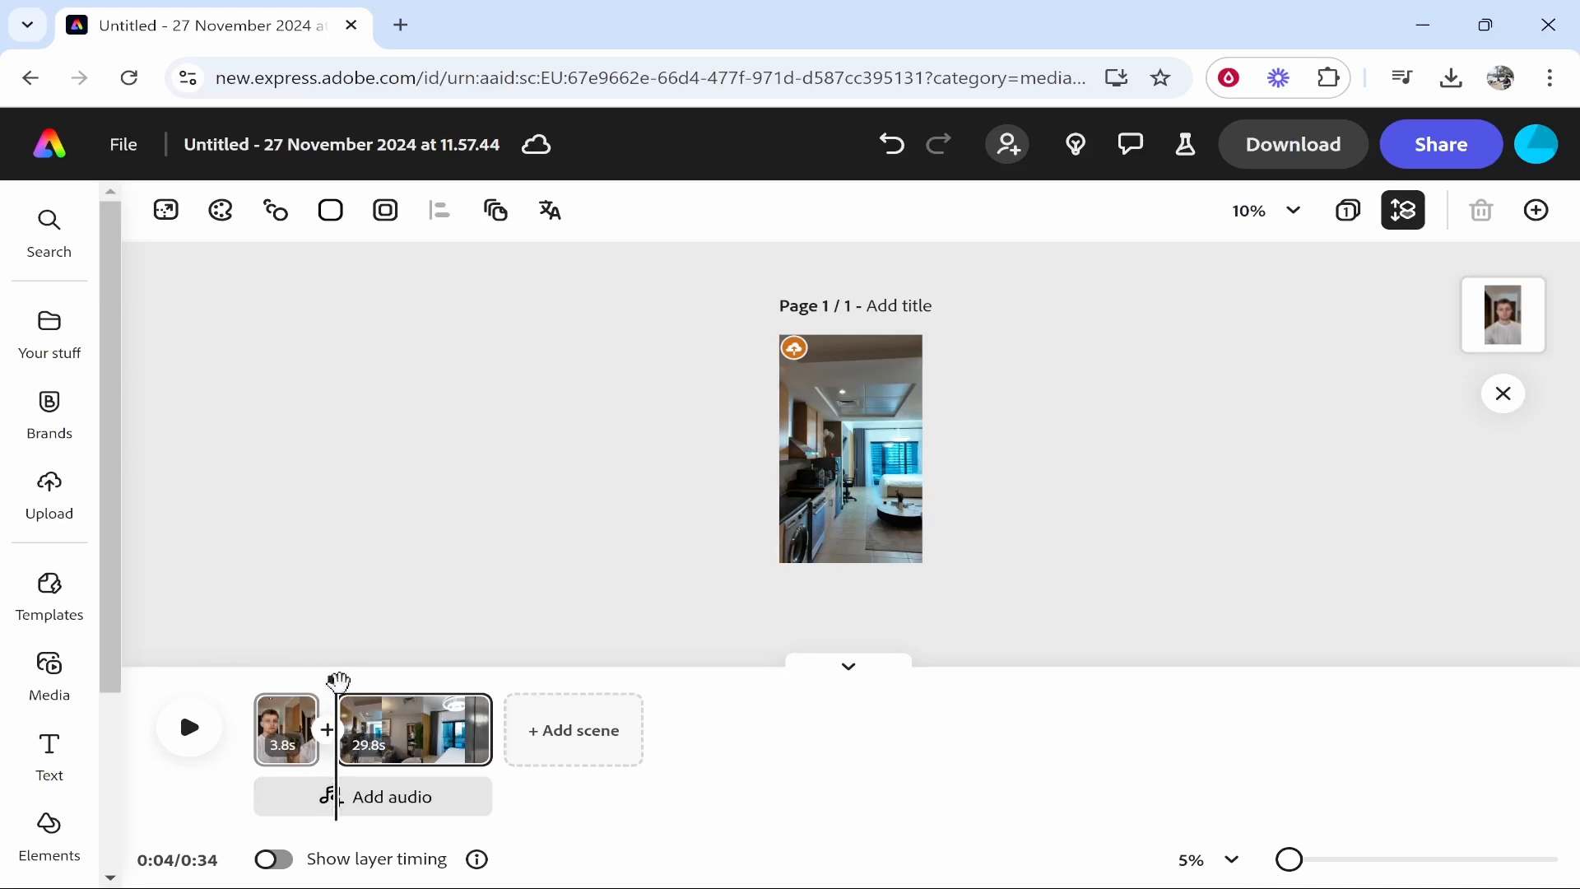
pyautogui.moveTo(338, 681); pyautogui.dragTo(253, 682)
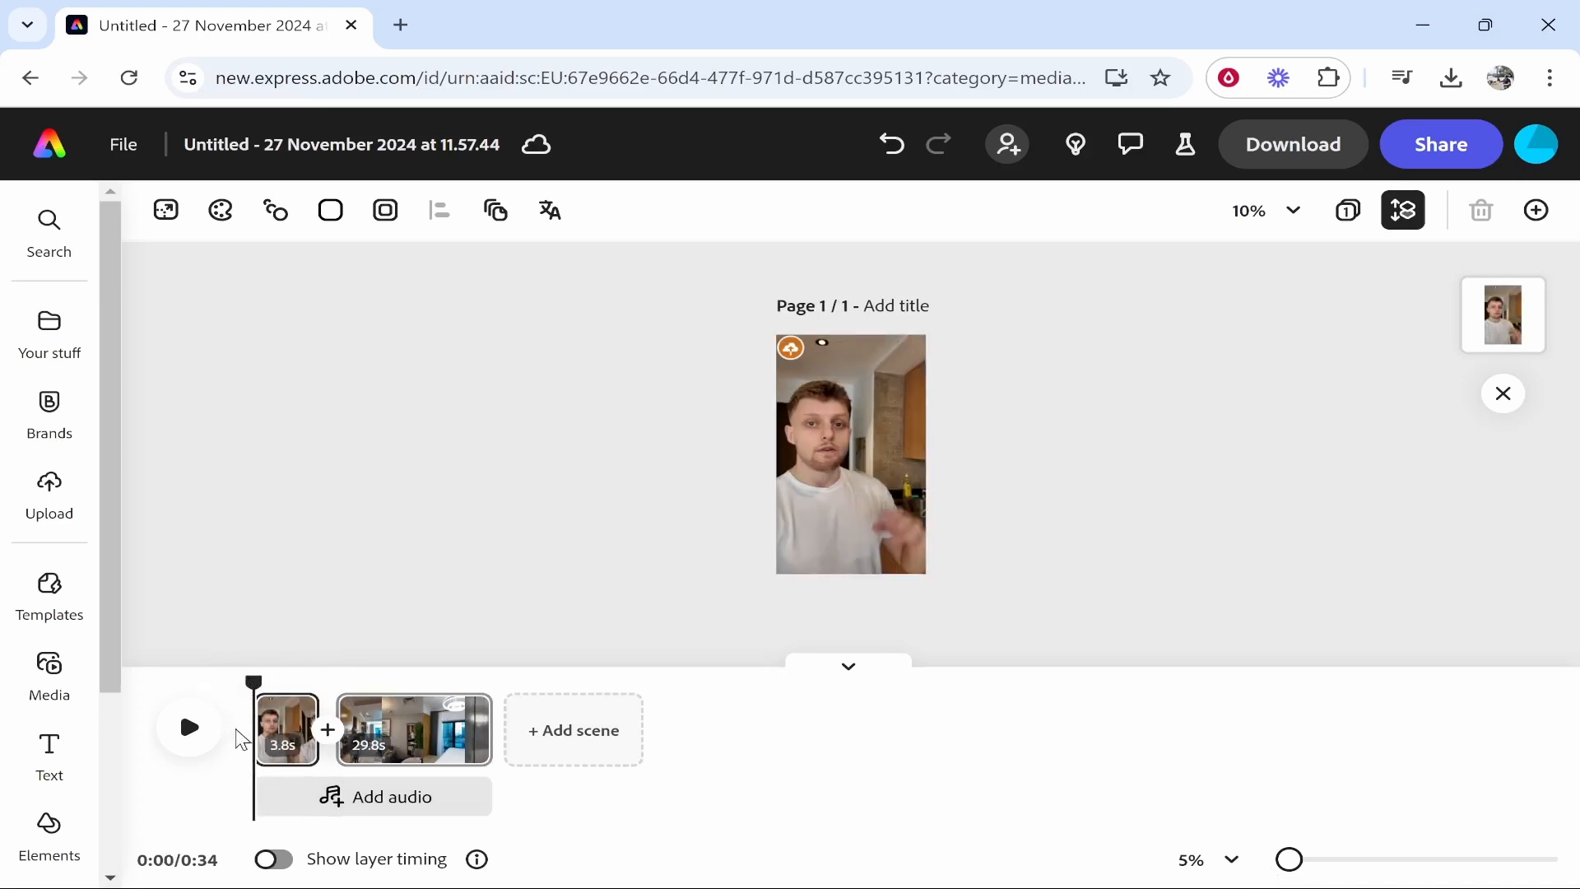
# Try a 25% volume on the first scene's video and restore it to 100%
pyautogui.click(311, 742)
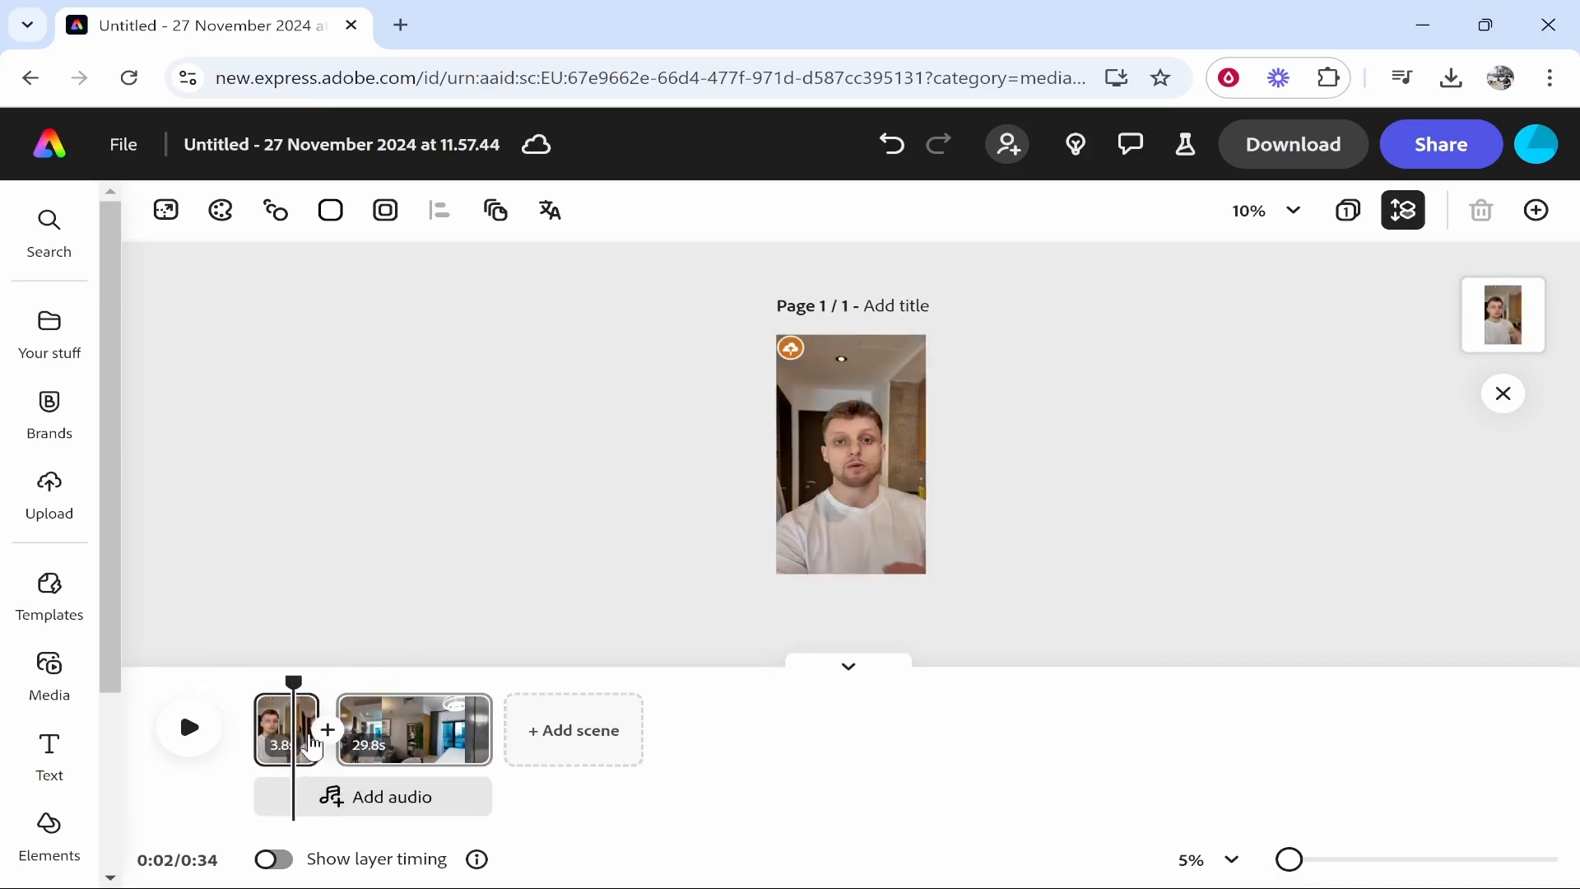
pyautogui.click(312, 742)
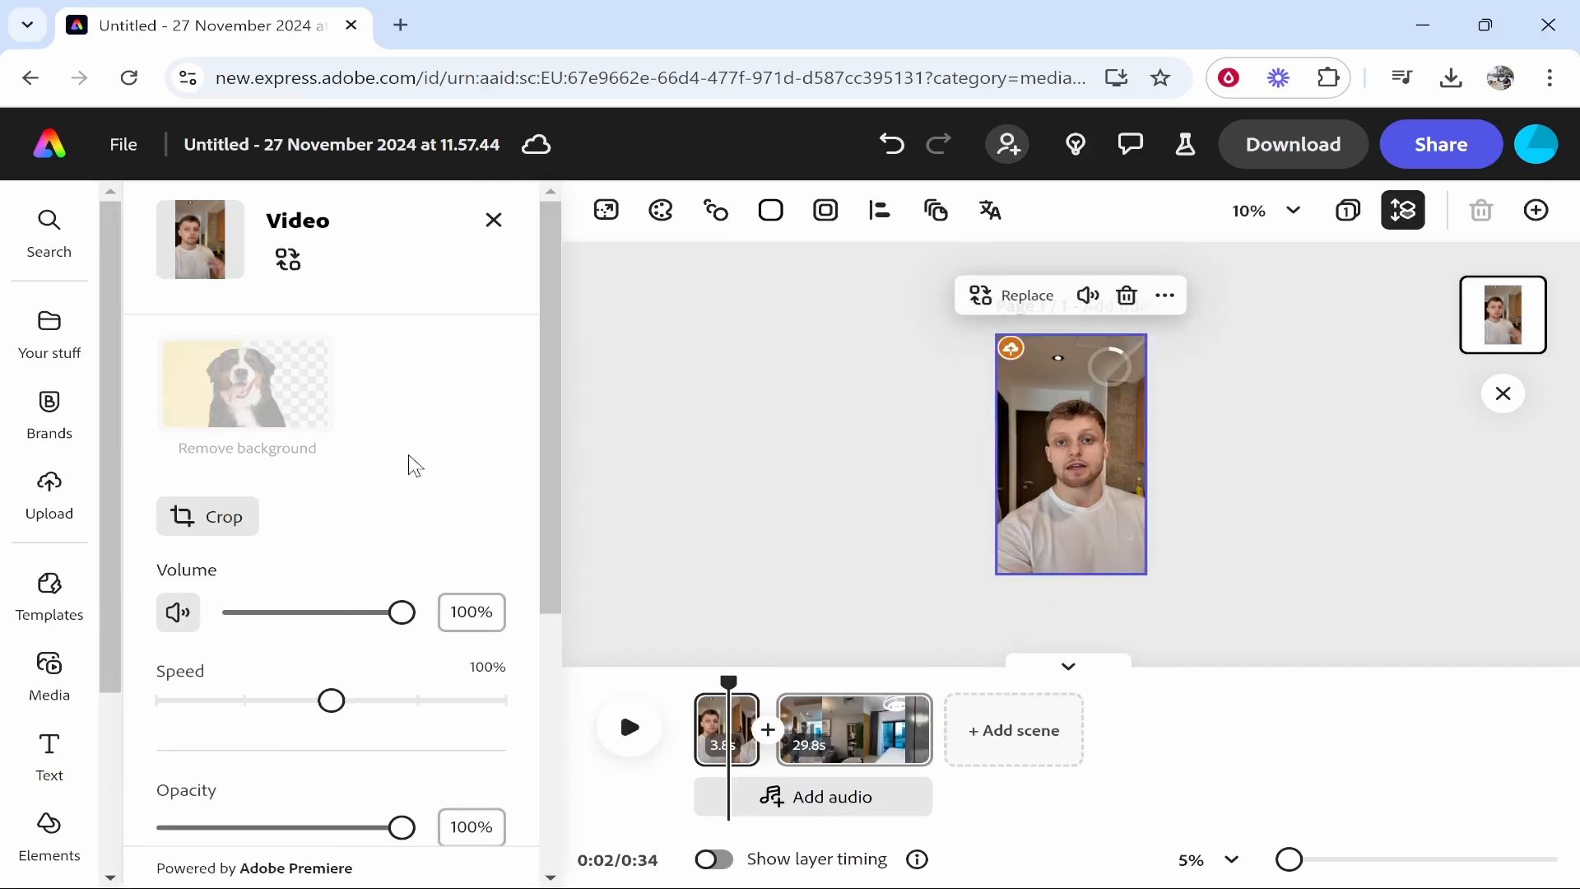
pyautogui.scroll(-2, 313, 510)
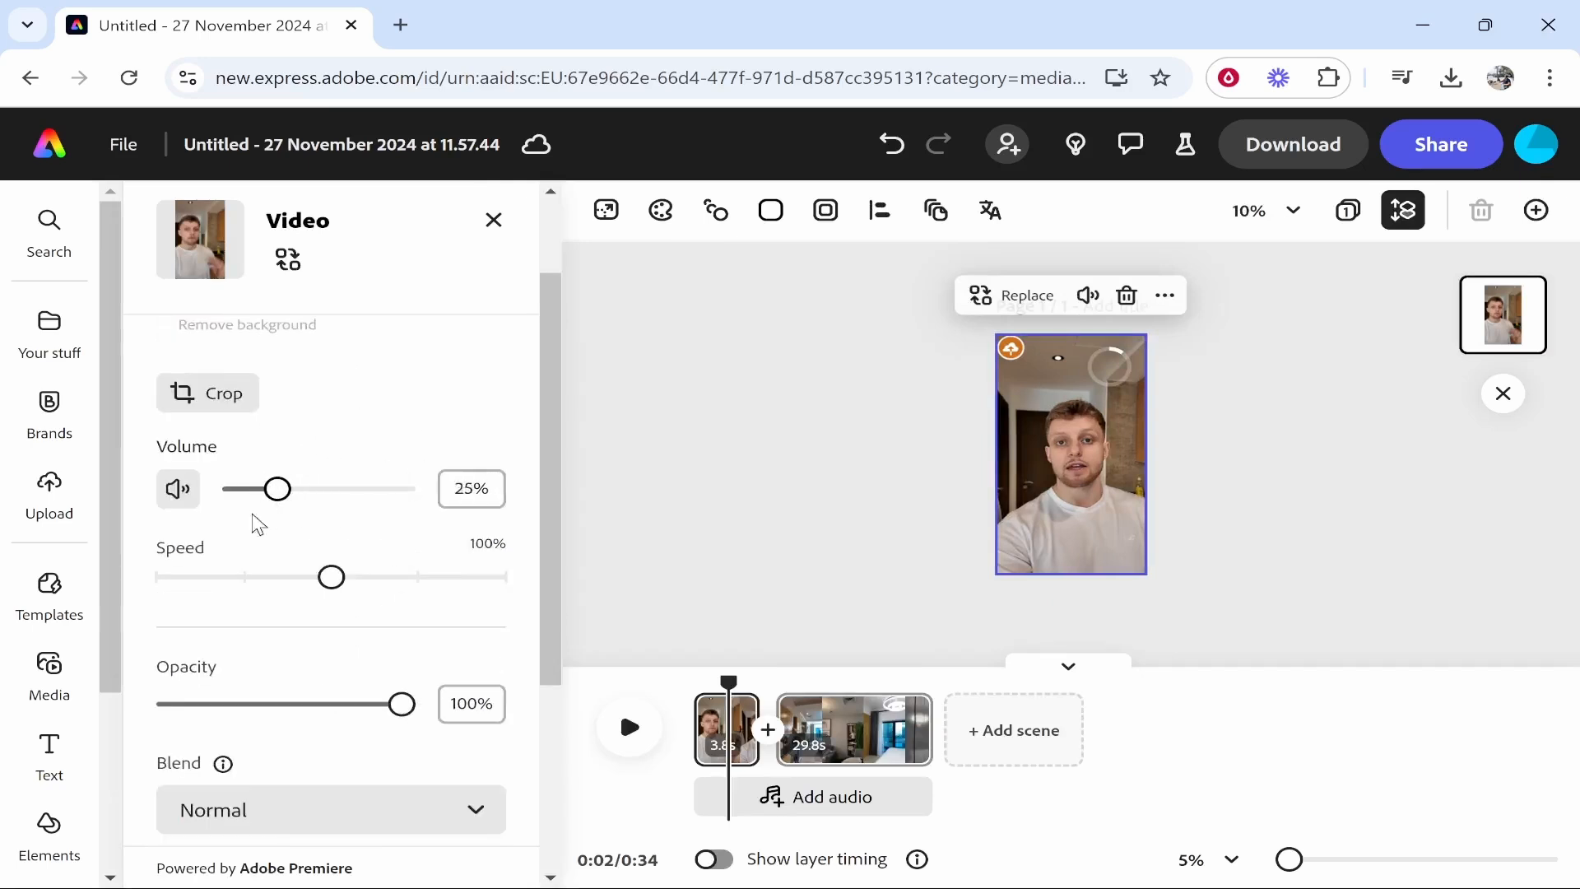
pyautogui.moveTo(274, 491); pyautogui.dragTo(469, 486)
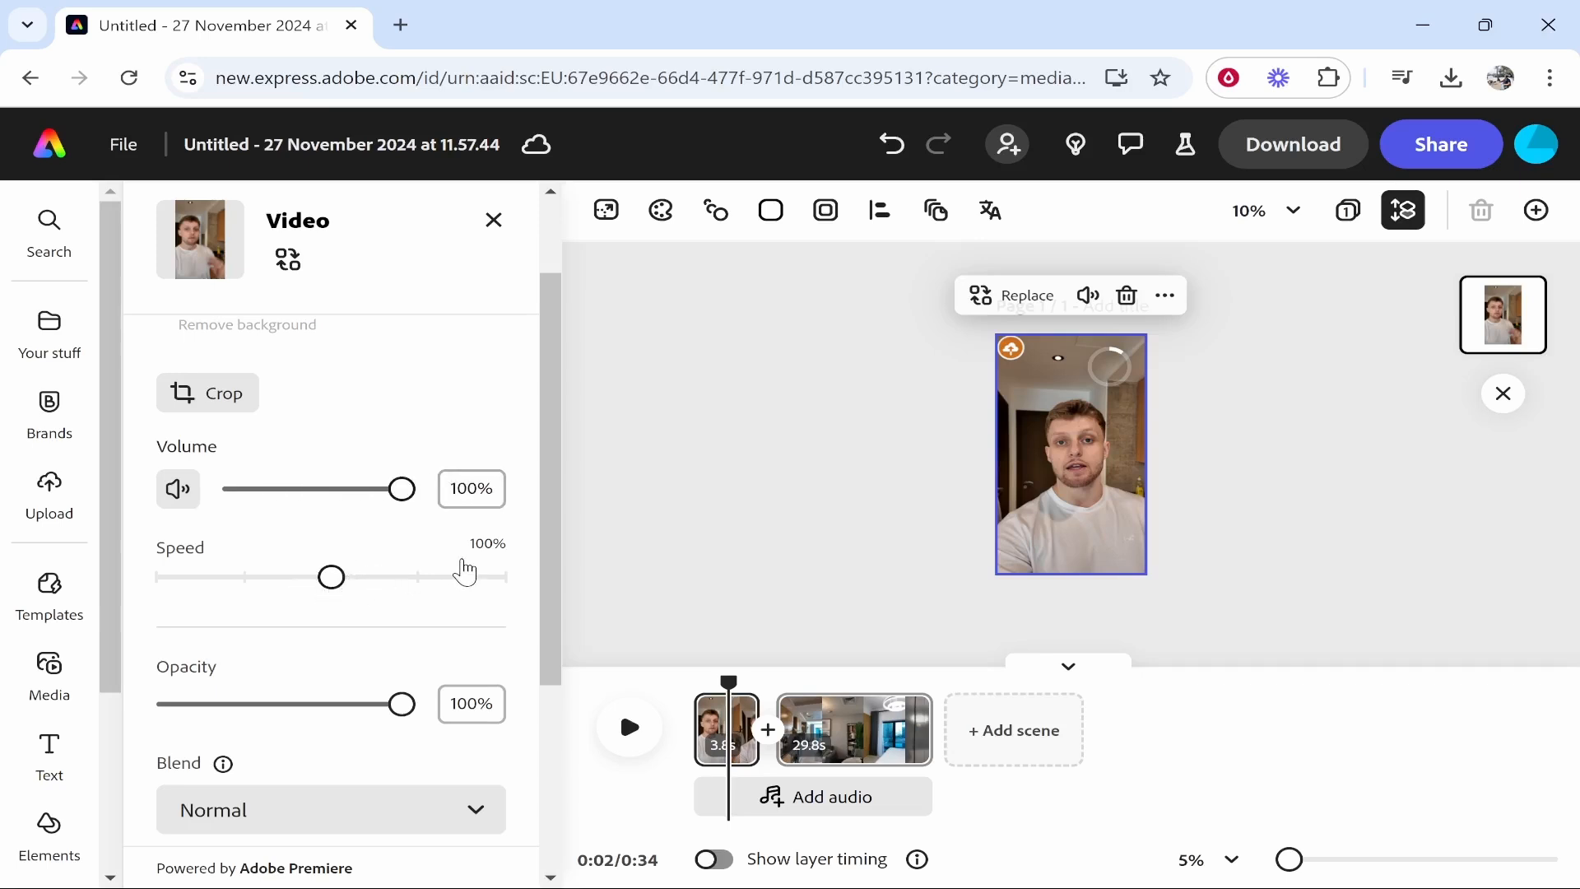
# Skim through the second scene and set its video speed to 200%
pyautogui.moveTo(884, 753)
pyautogui.click(810, 735)
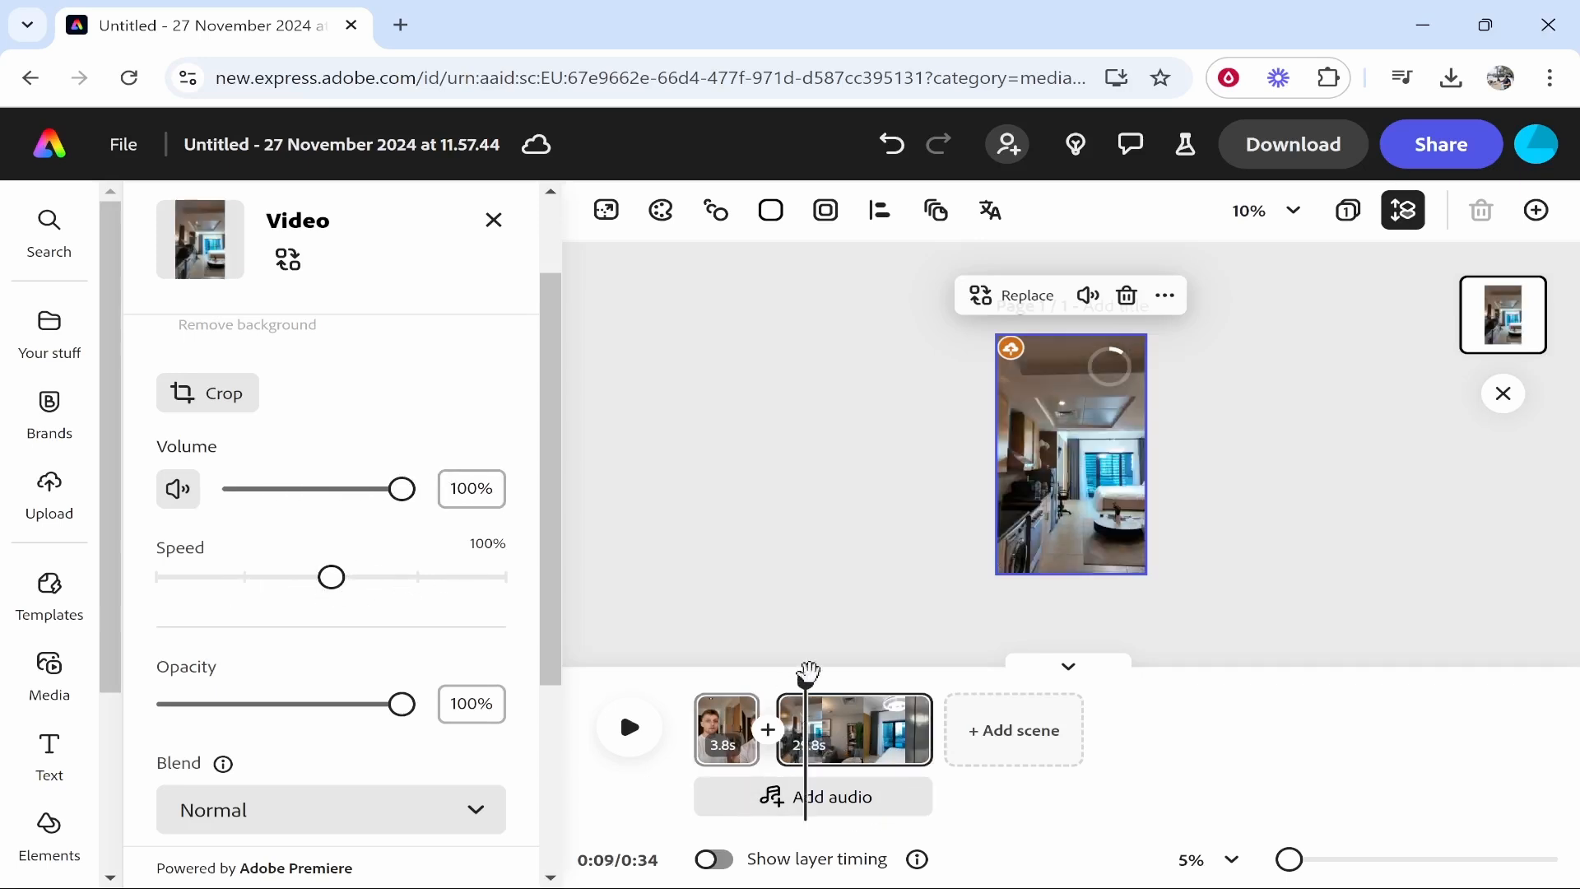
pyautogui.moveTo(808, 674); pyautogui.dragTo(839, 690)
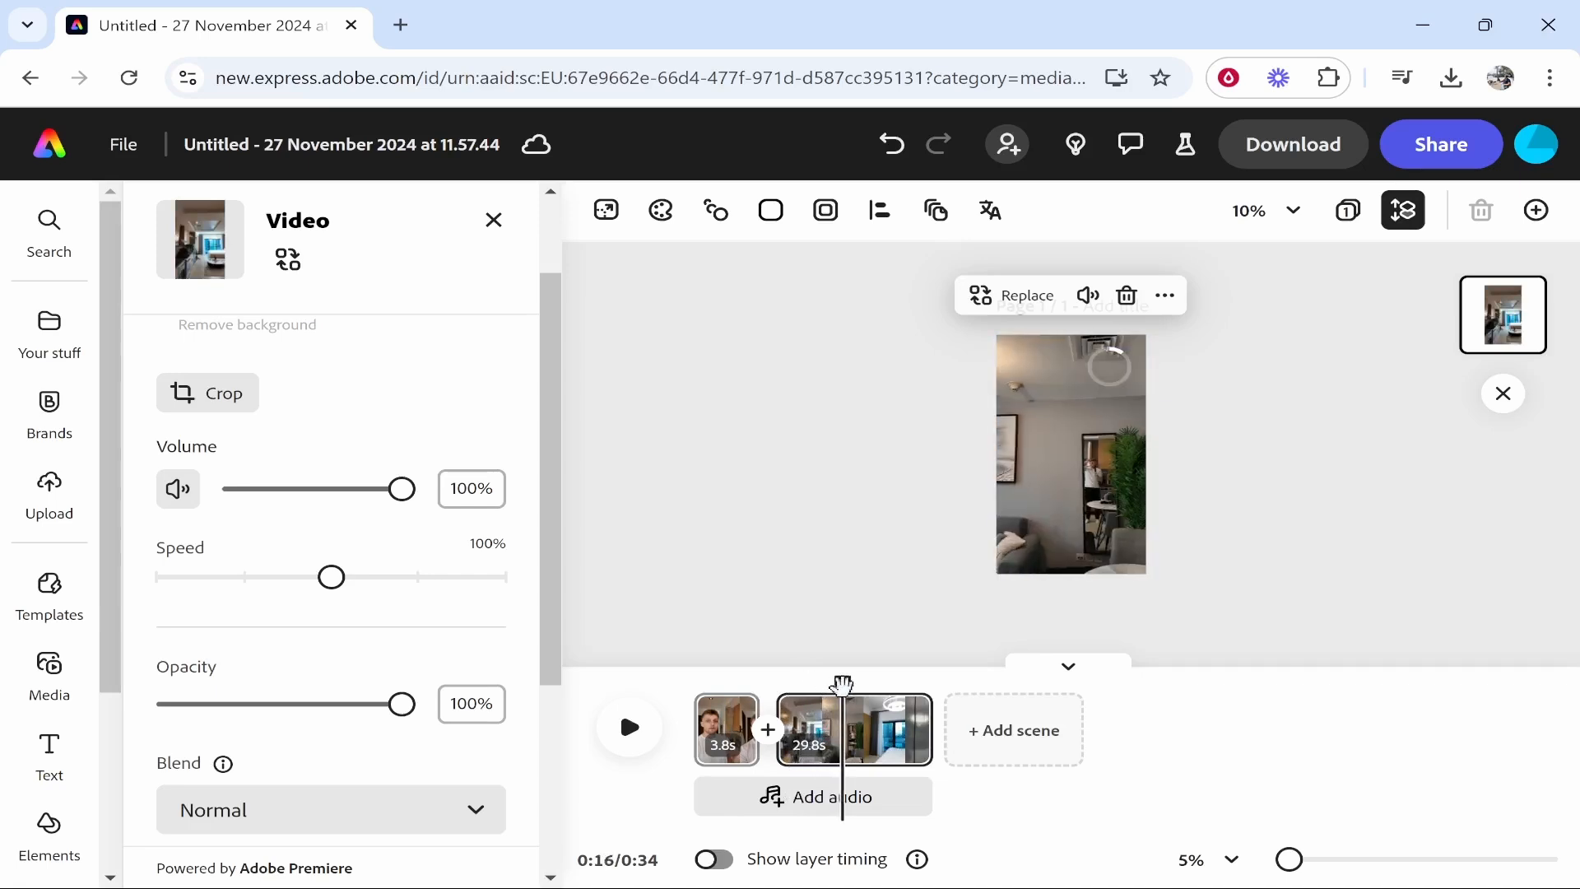
pyautogui.click(878, 769)
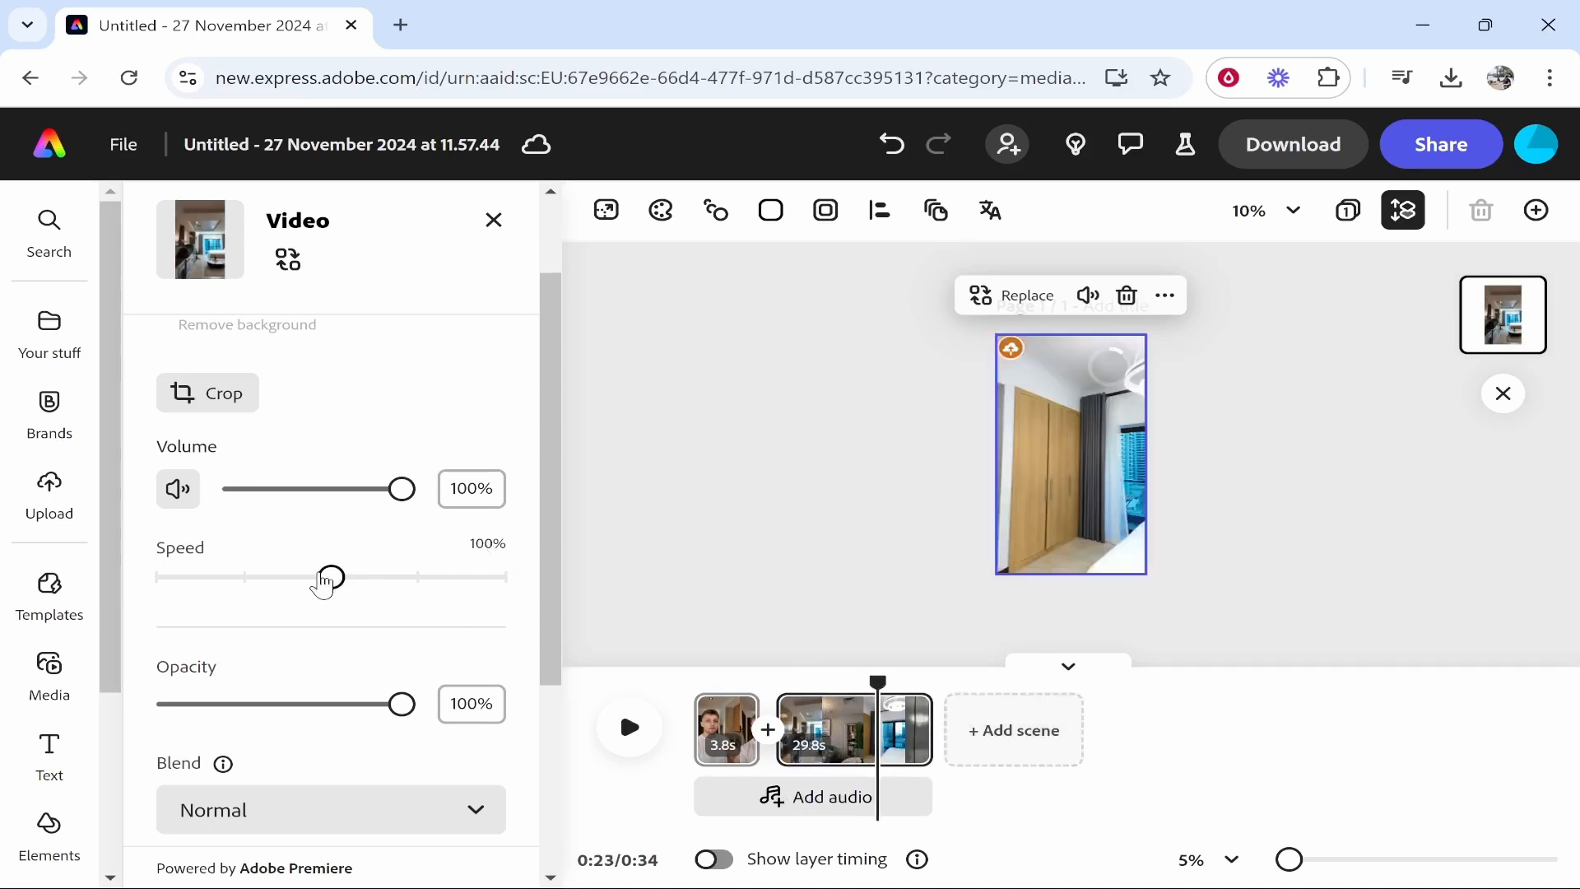
pyautogui.moveTo(378, 583); pyautogui.dragTo(511, 589)
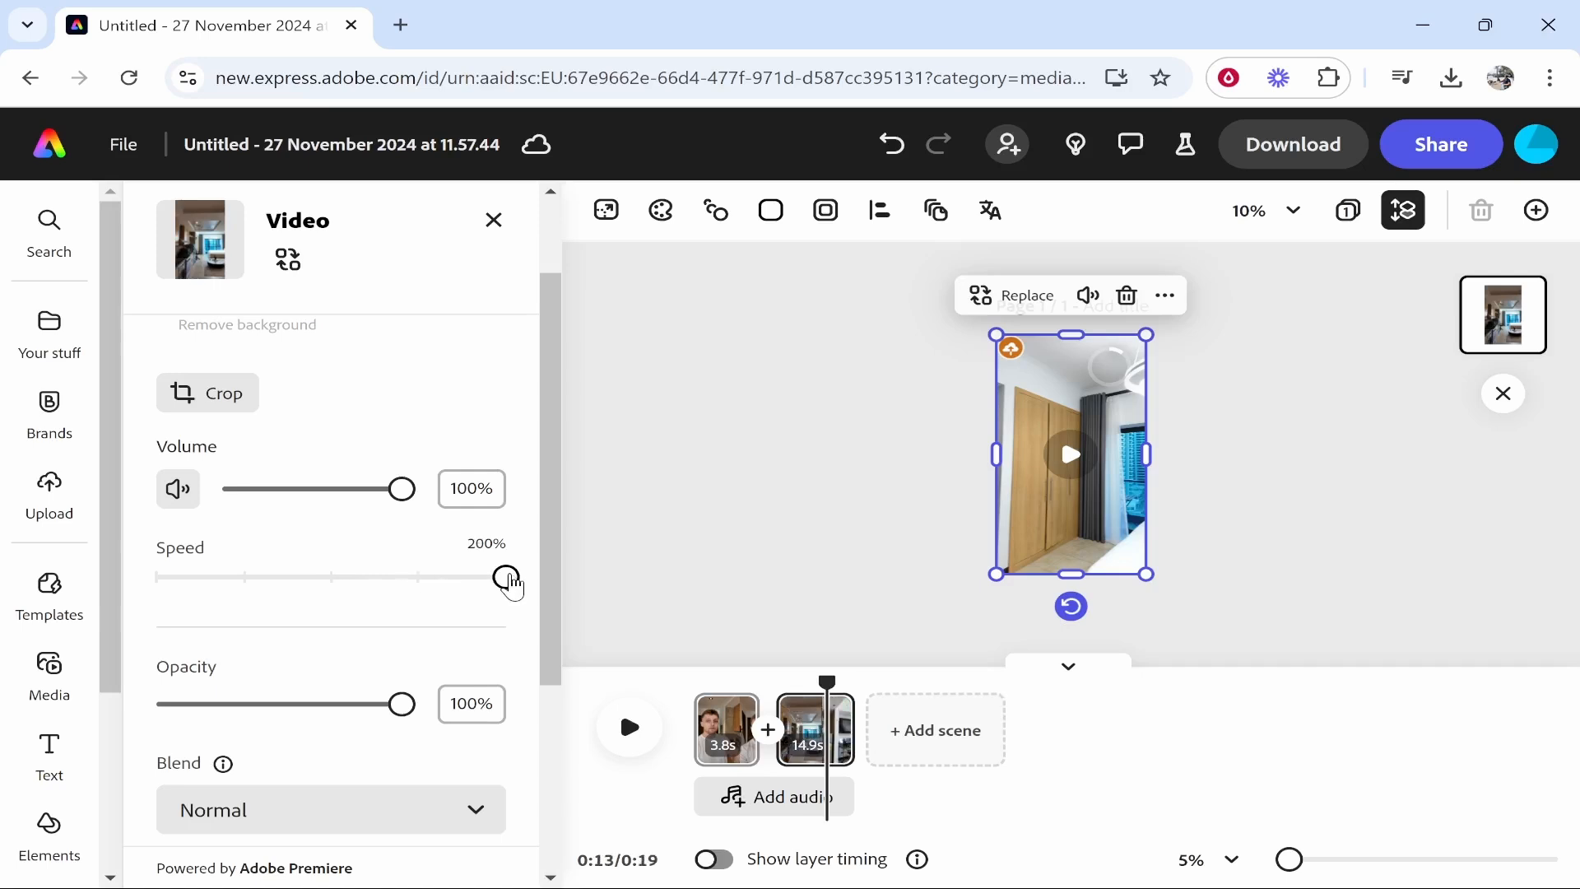
# Open the effects for the second scene's video and browse the available basic and duotone presets
pyautogui.scroll(-4, 352, 633)
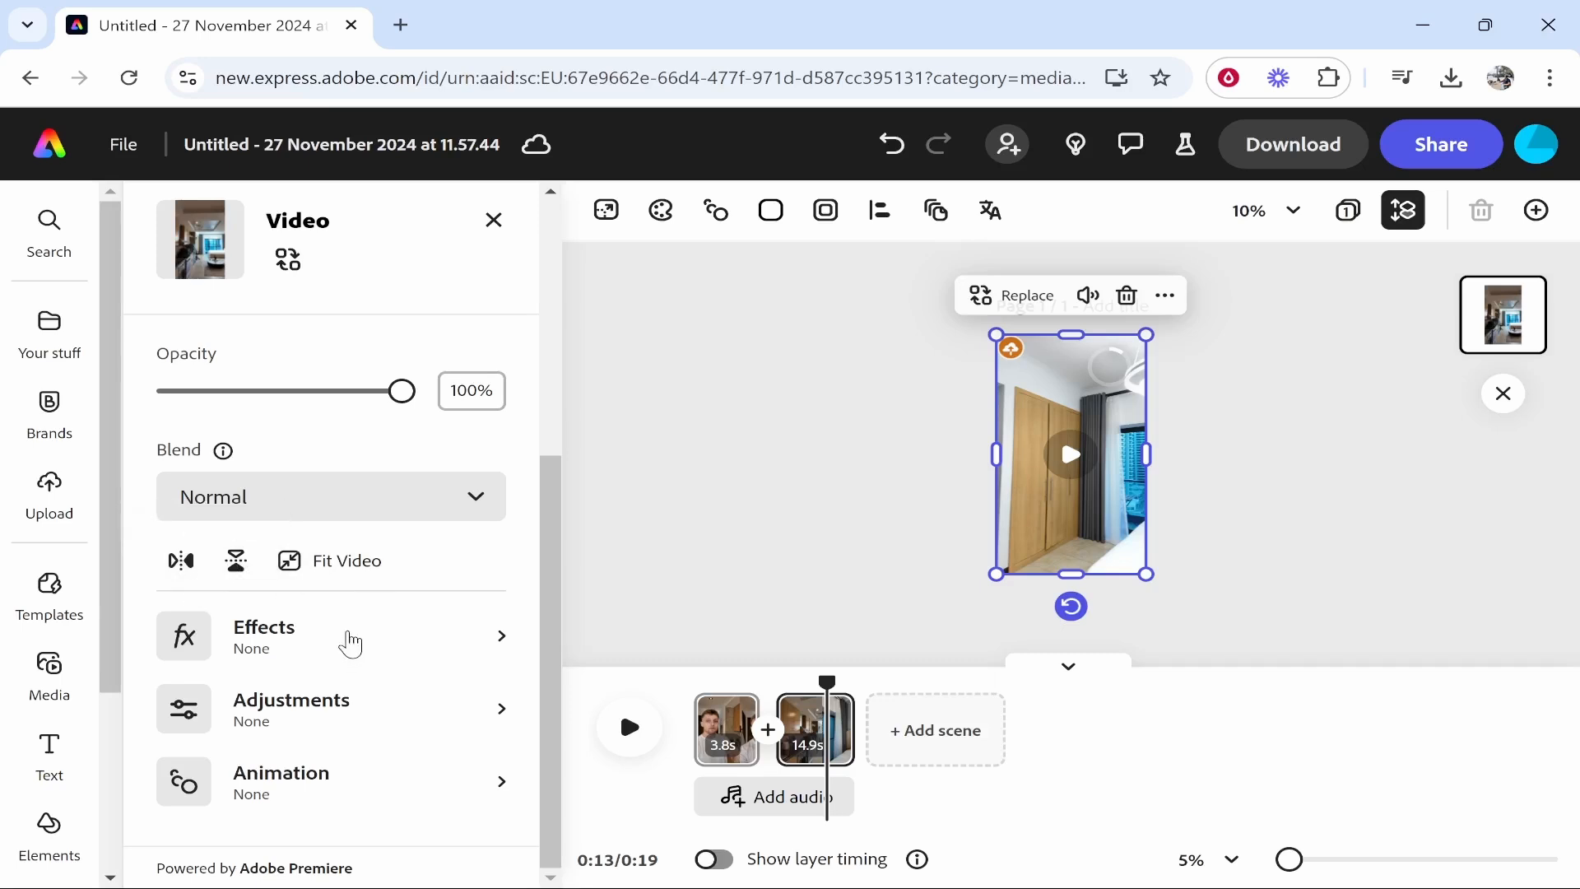
pyautogui.click(351, 643)
pyautogui.scroll(-2, 370, 604)
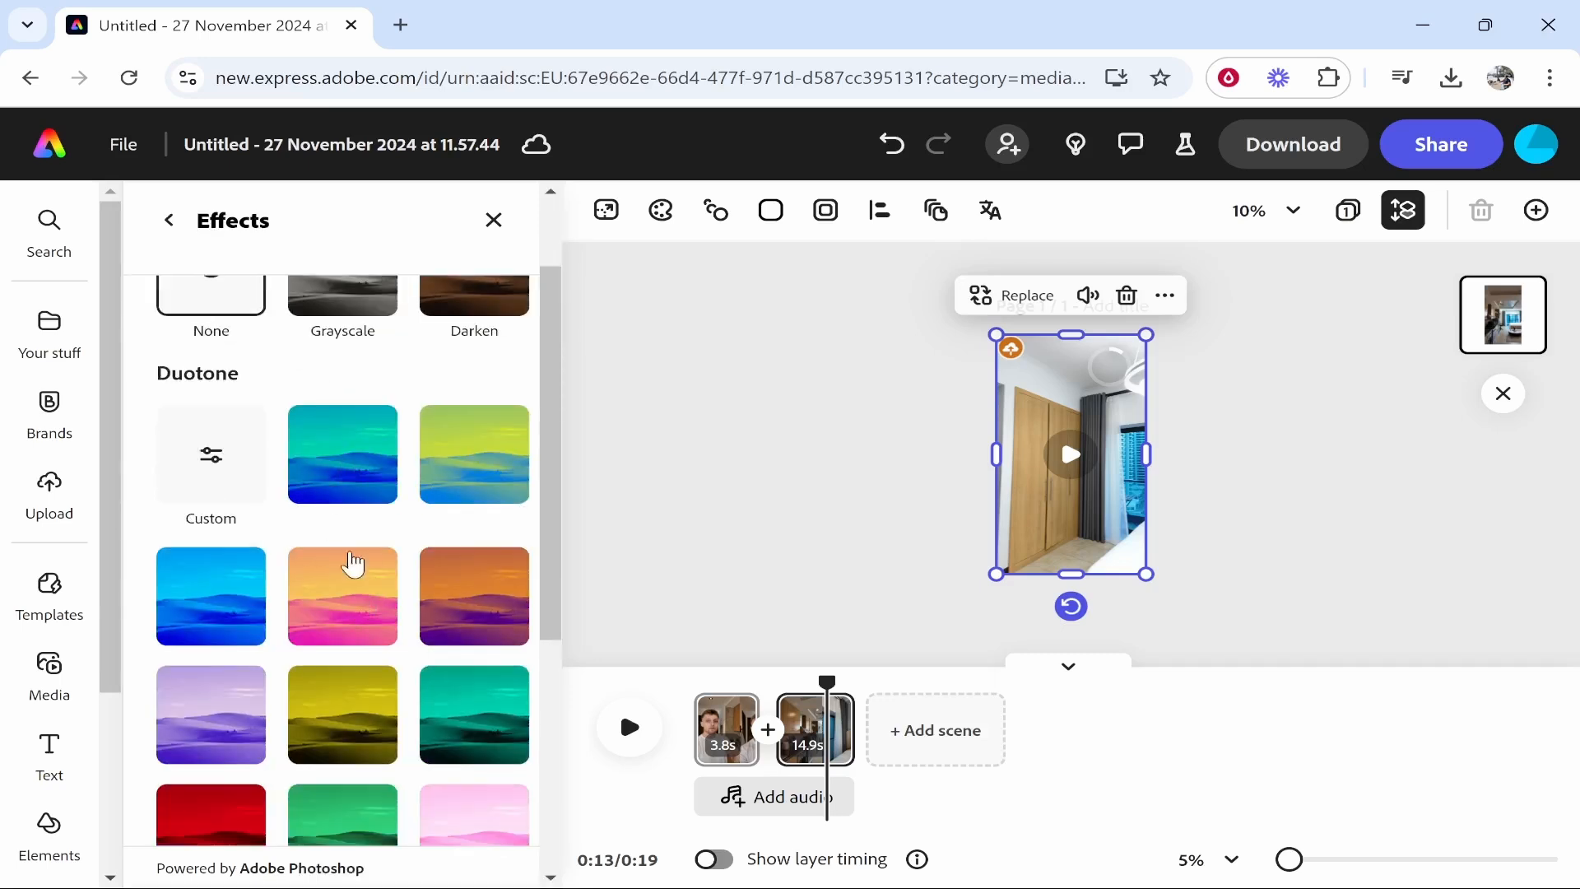
pyautogui.scroll(-2, 353, 565)
pyautogui.scroll(-4, 420, 606)
pyautogui.scroll(8, 427, 461)
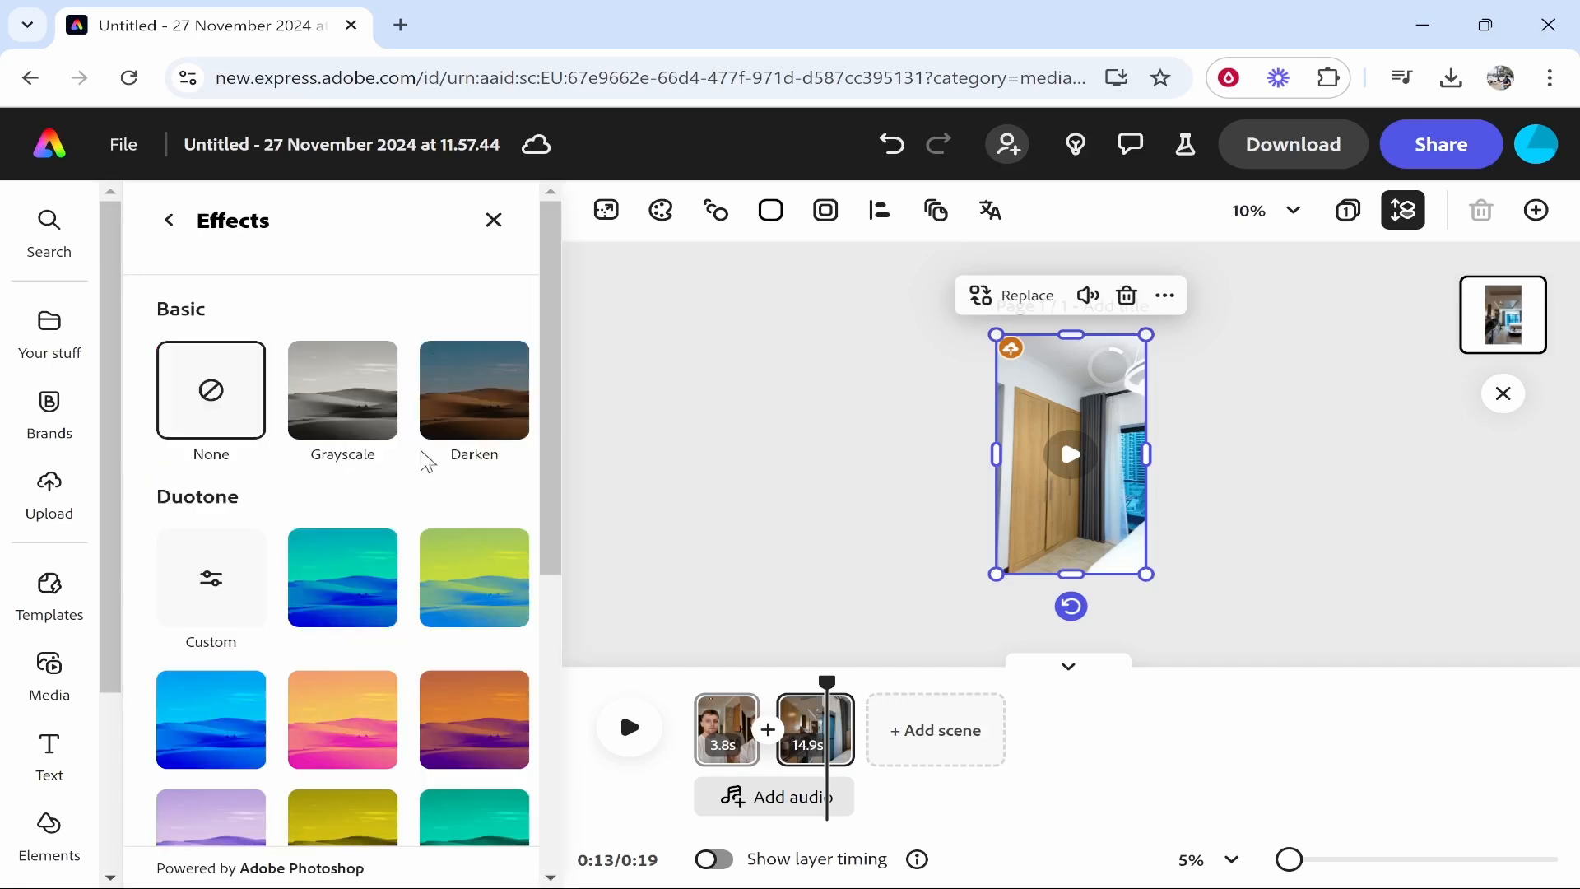
# Try the custom and orange-purple duotone effects on the second scene's video and reset its effect to None
pyautogui.click(216, 581)
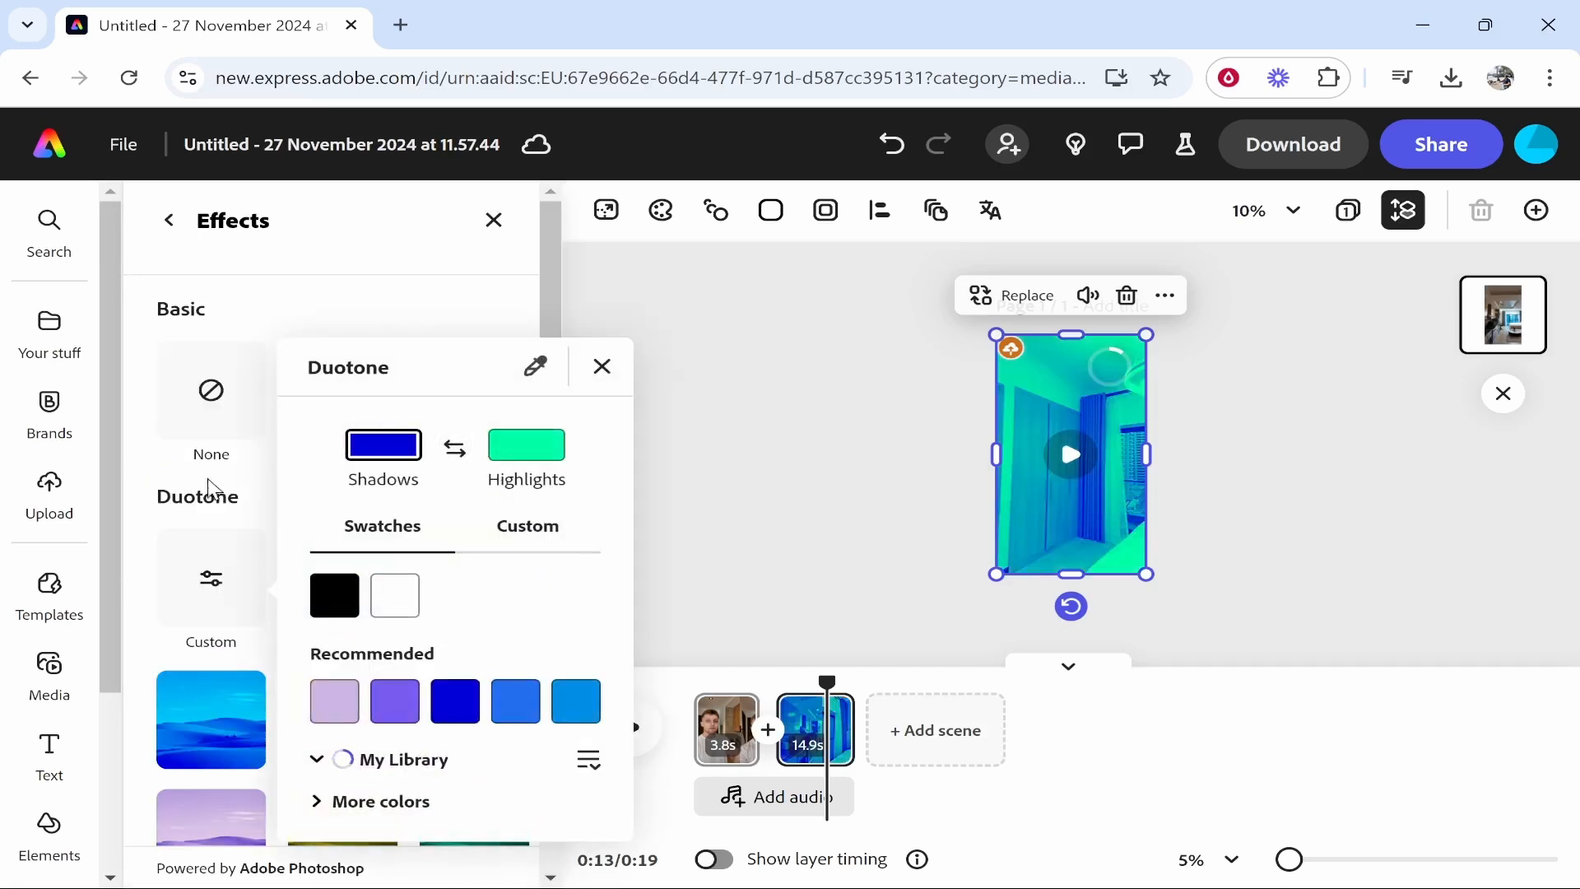
pyautogui.click(212, 376)
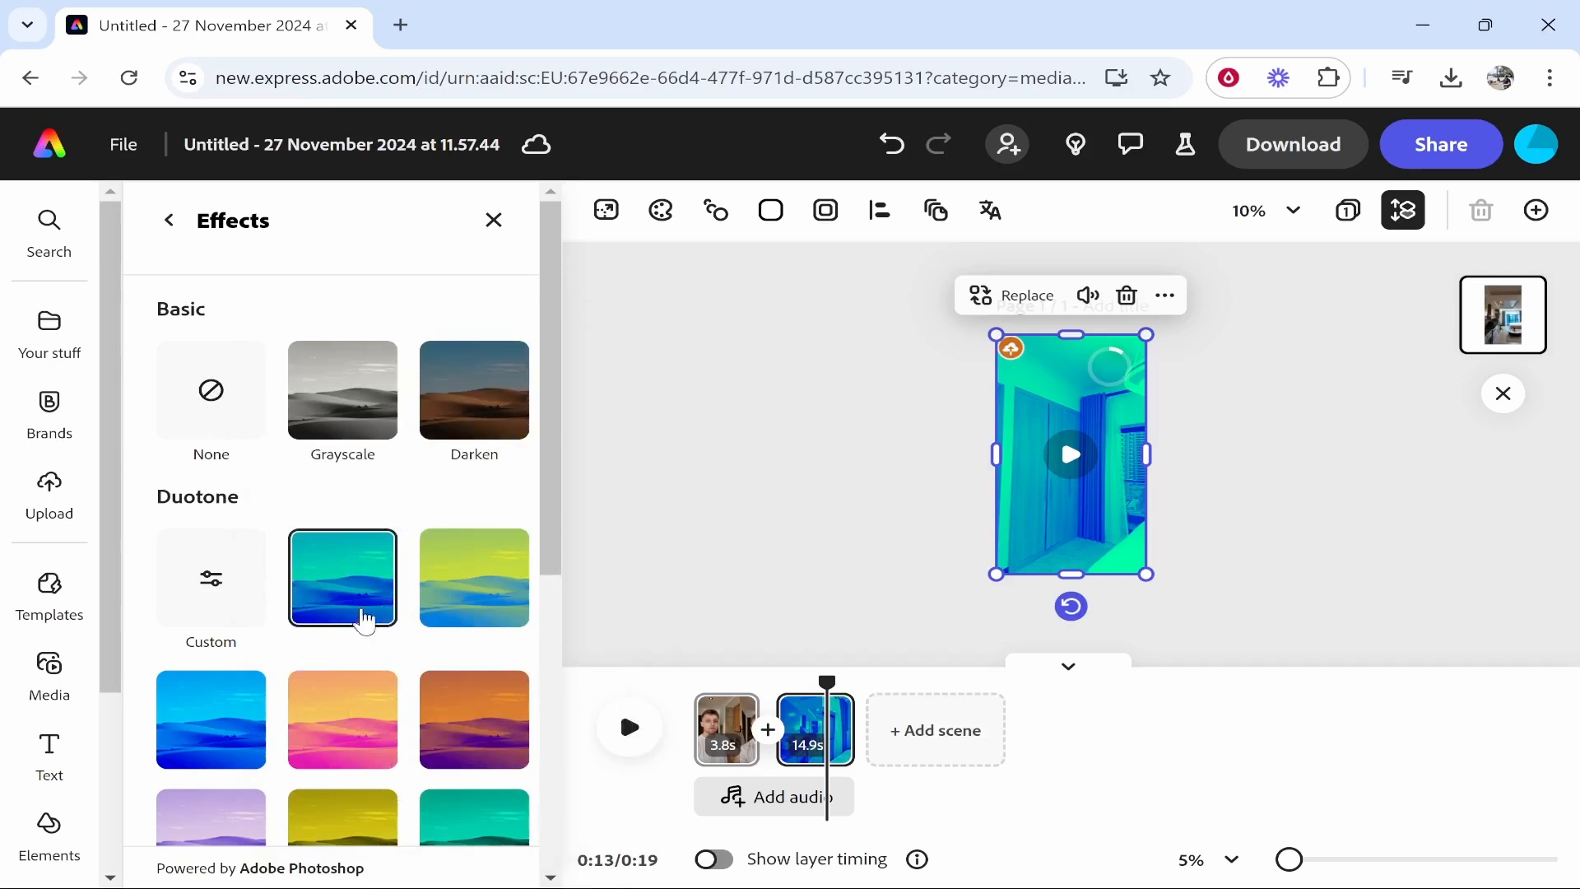
pyautogui.click(465, 710)
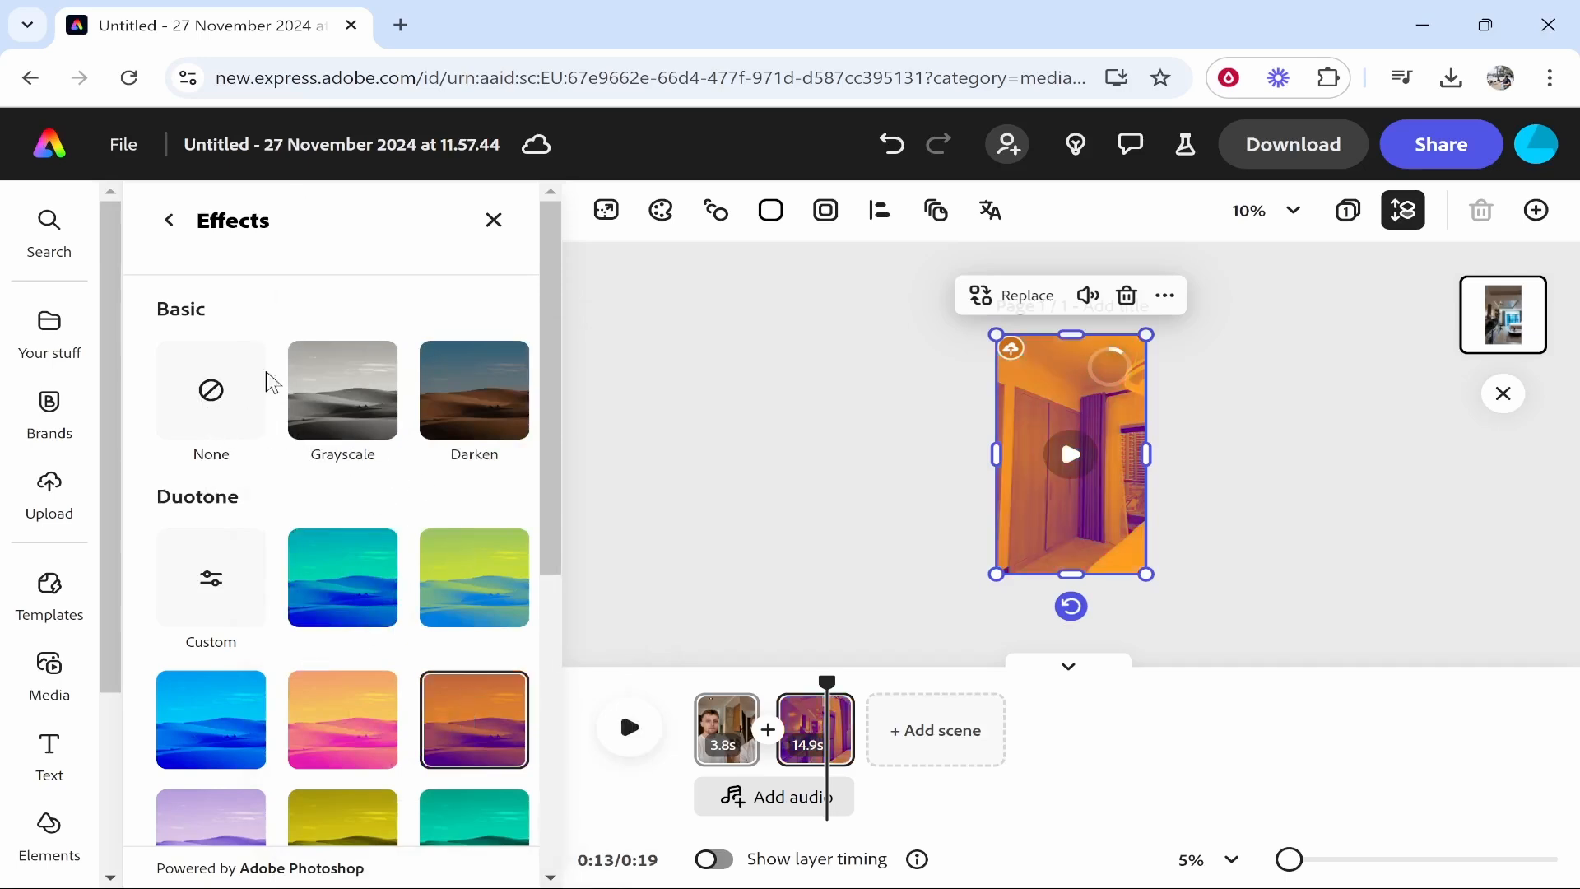
pyautogui.click(245, 413)
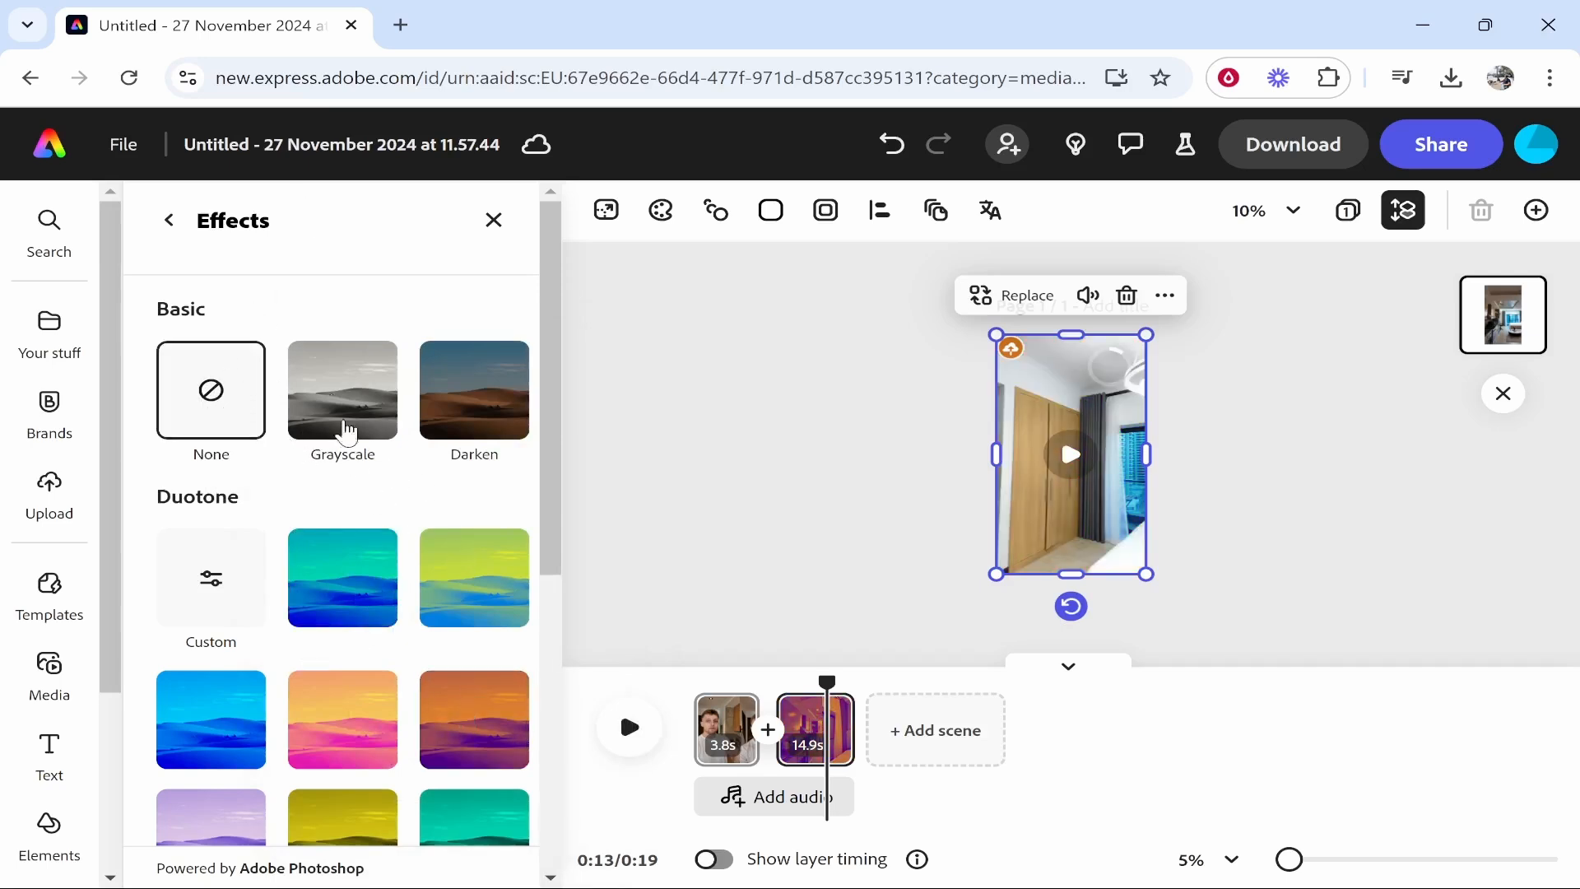
# Try the light purple duotone effect on the second scene's video and reset the effect to None
pyautogui.scroll(-4, 182, 732)
pyautogui.click(208, 476)
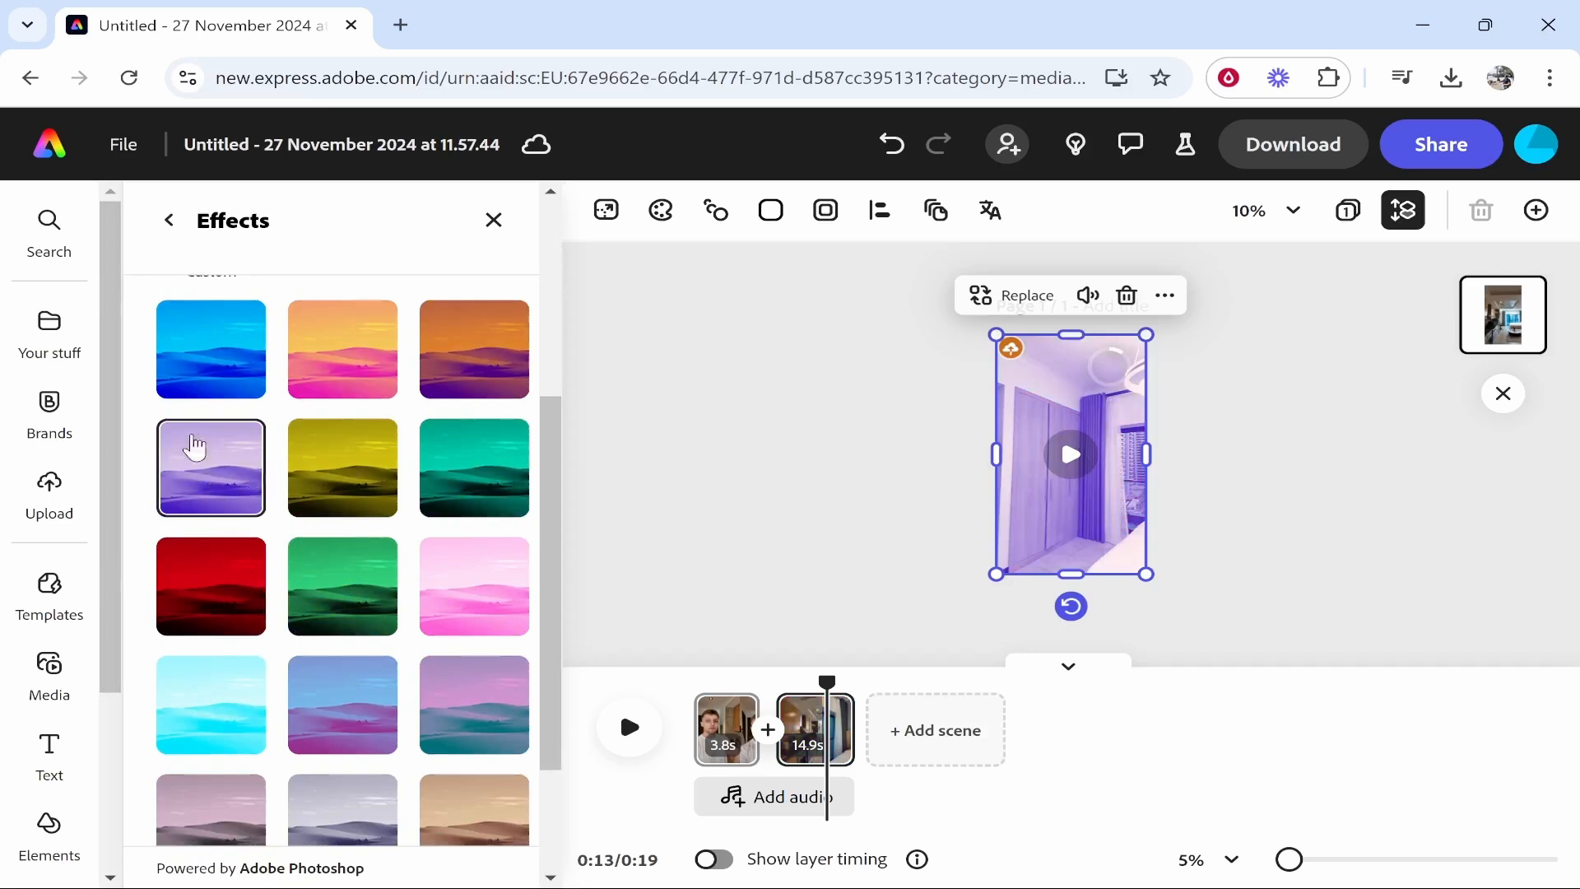
pyautogui.scroll(4, 404, 550)
pyautogui.click(204, 413)
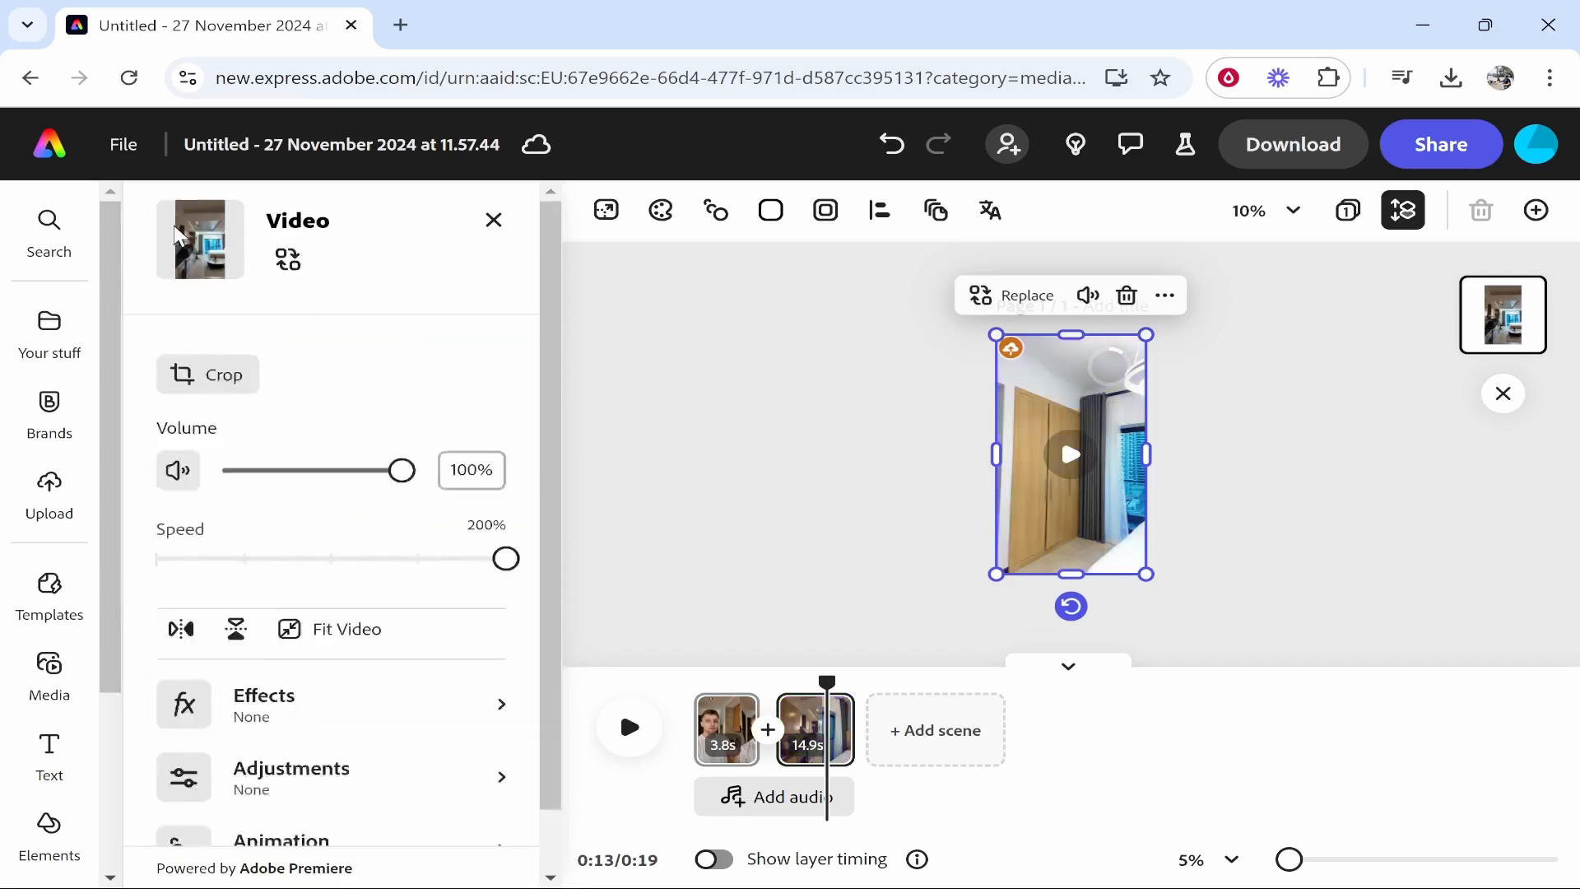
# Adjust the second scene's video with a saturation of 31 and a sharpen value of 37
pyautogui.scroll(-4, 411, 650)
pyautogui.click(334, 722)
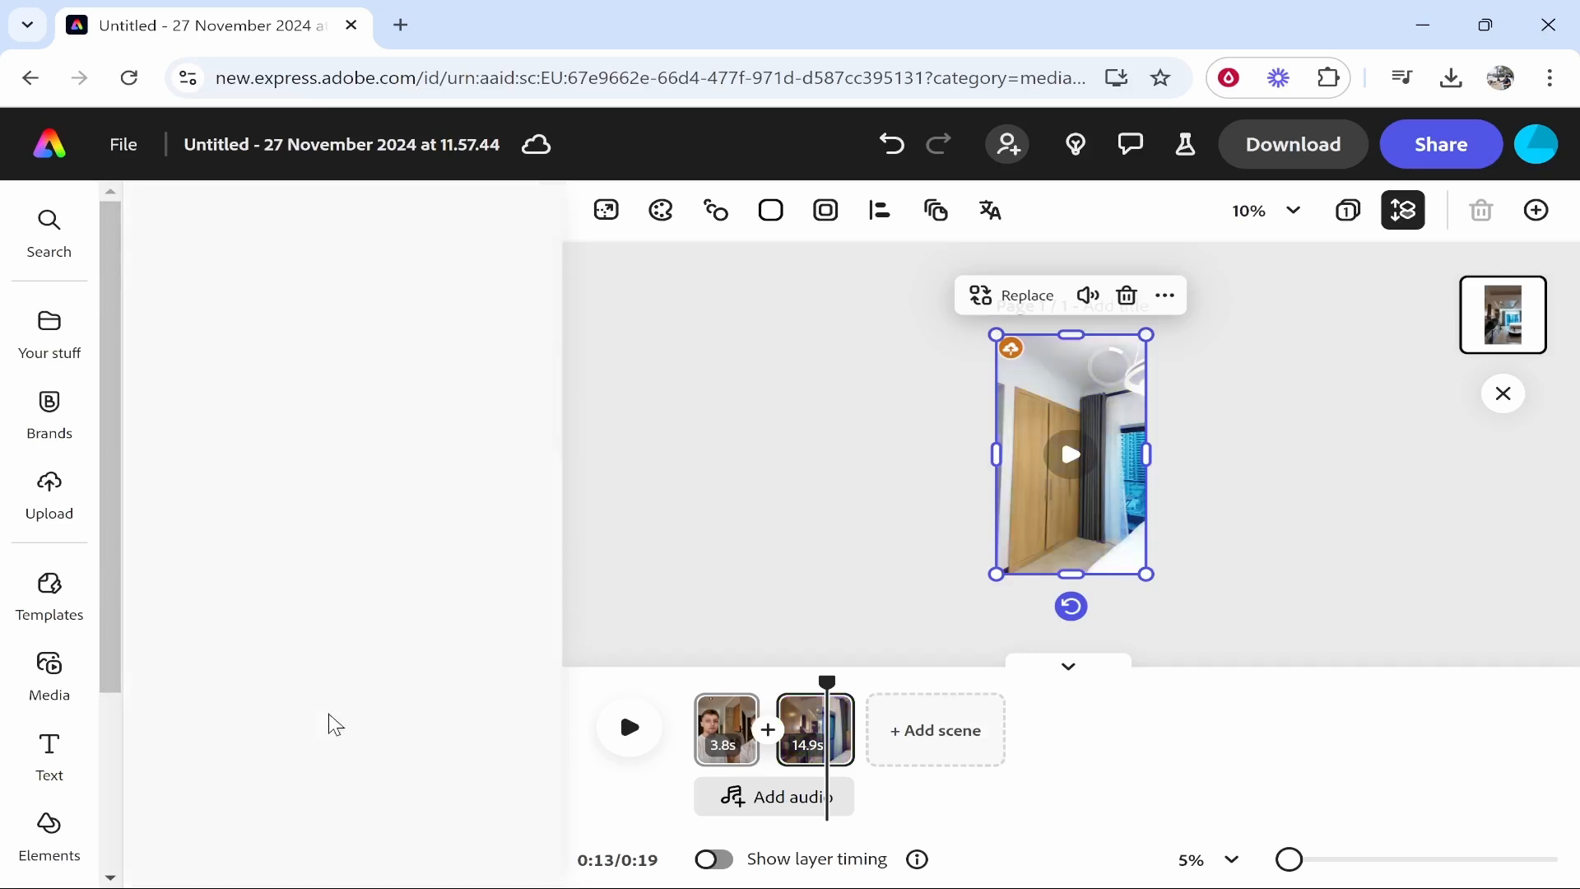
pyautogui.scroll(-2, 320, 360)
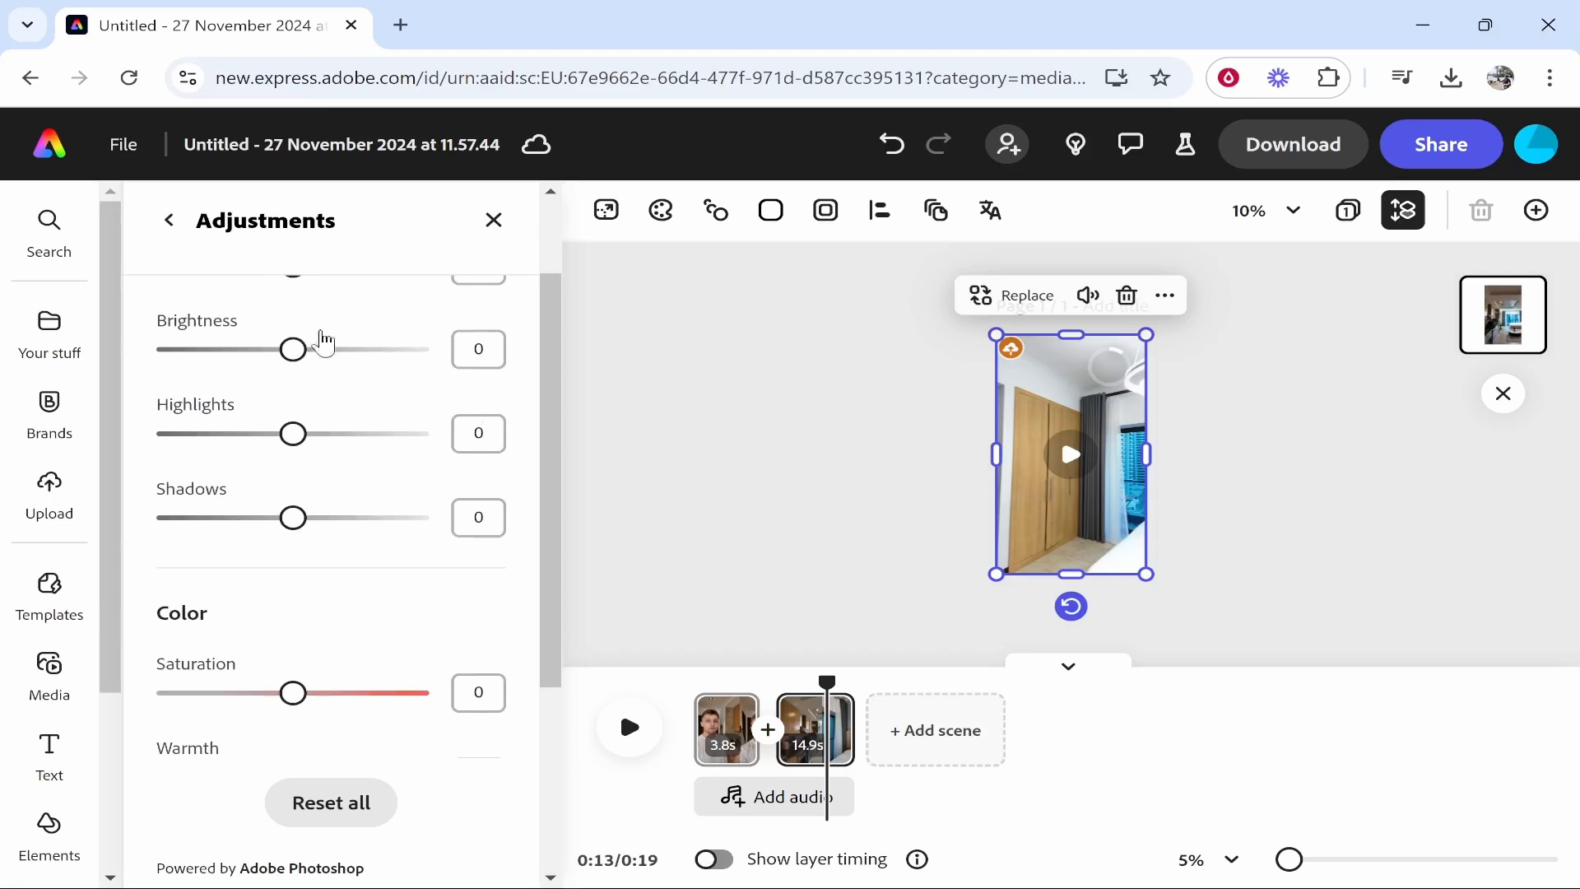
pyautogui.scroll(2, 370, 412)
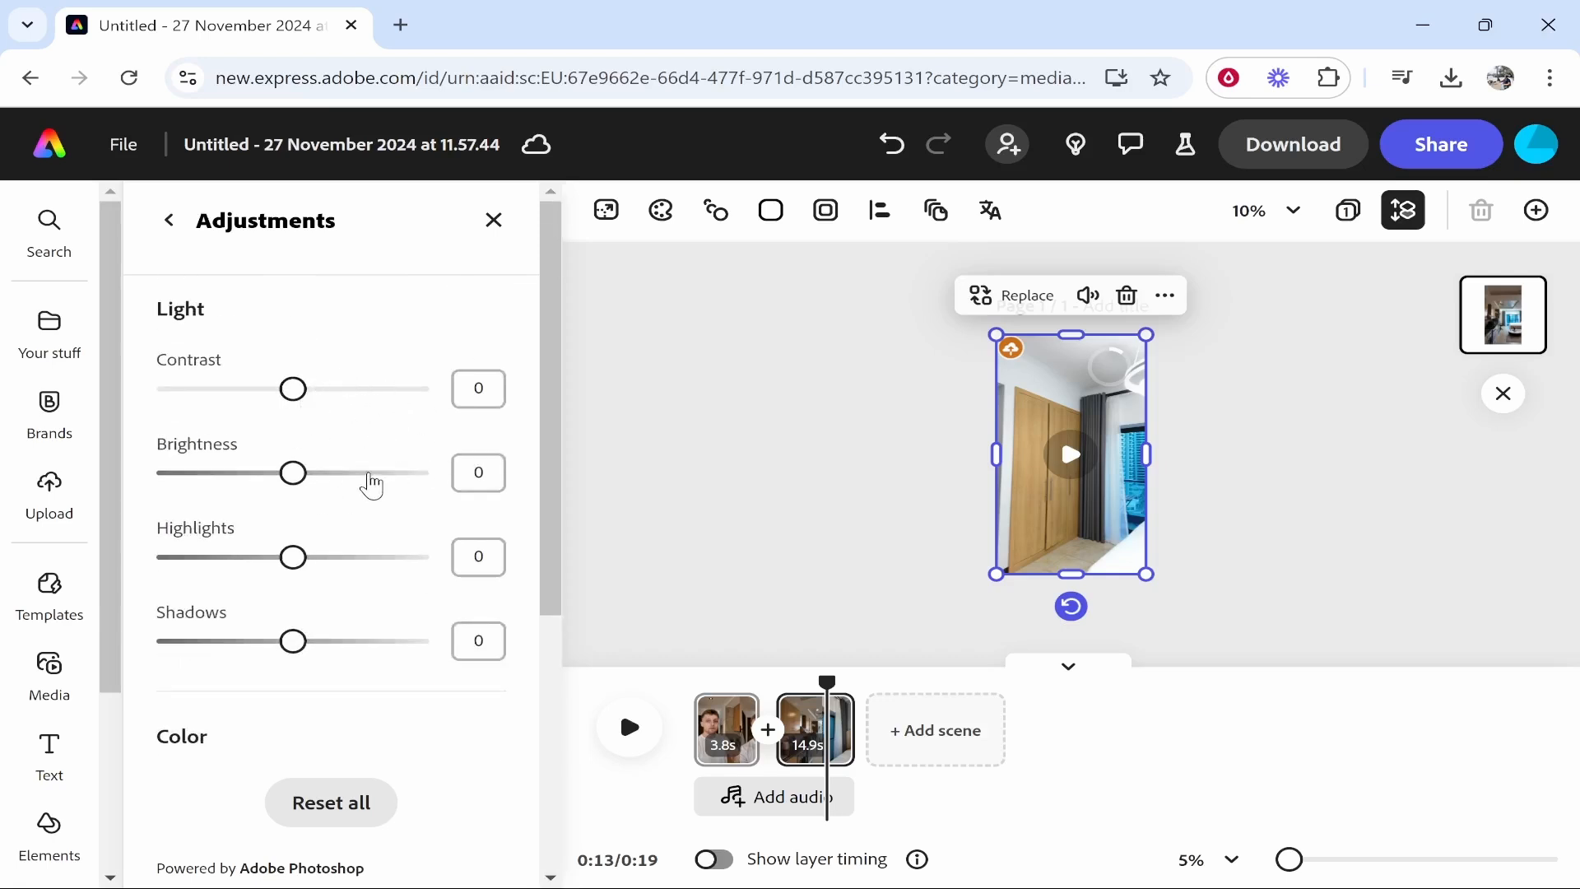
pyautogui.scroll(-6, 372, 486)
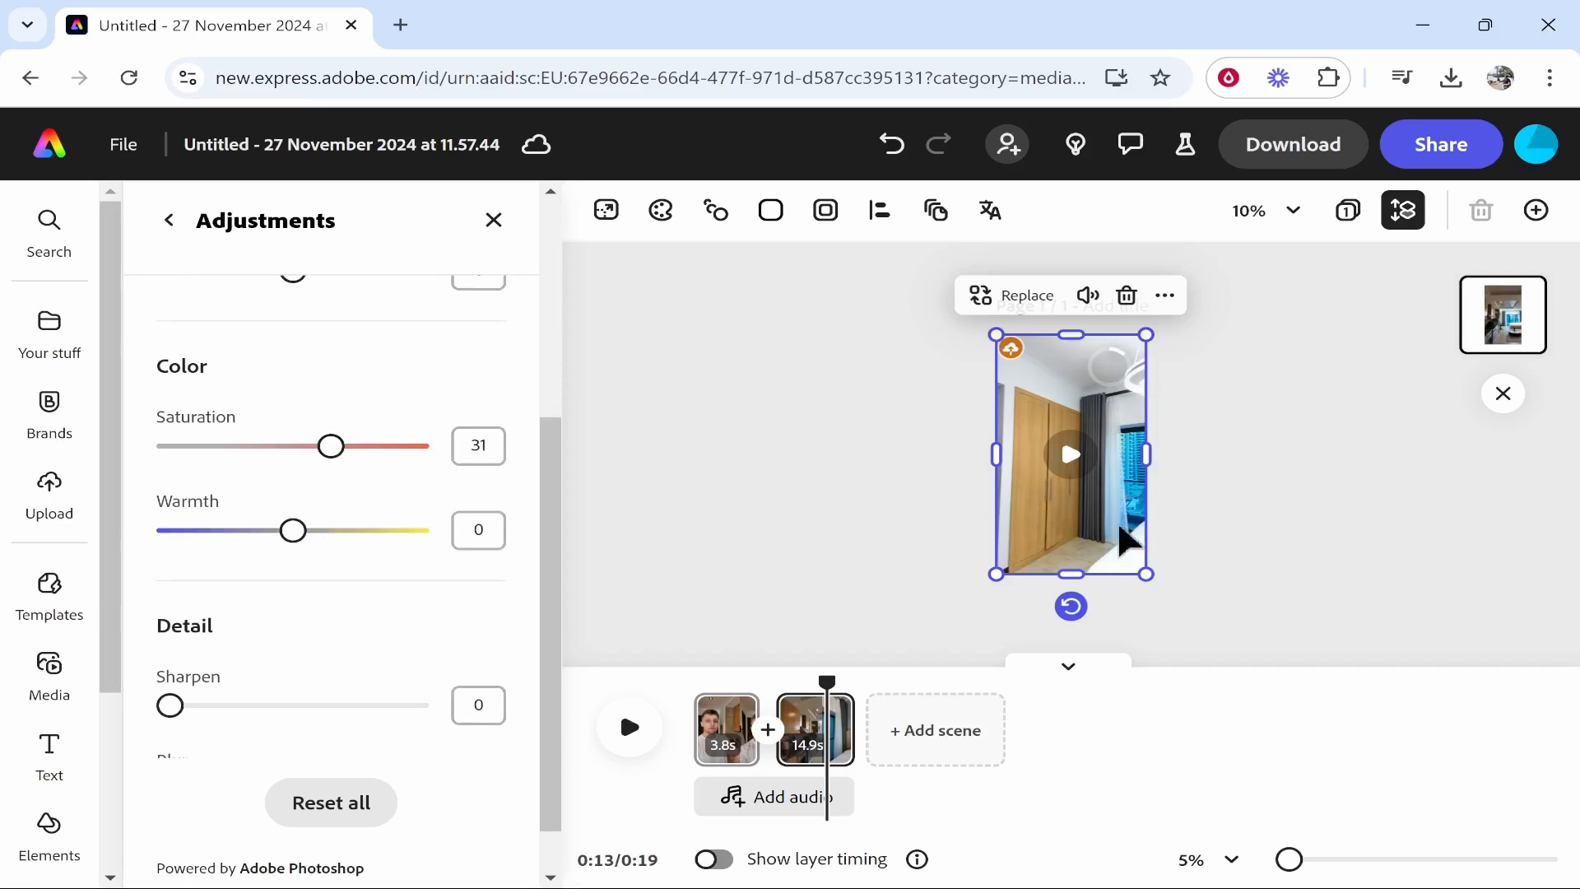
pyautogui.scroll(-1, 346, 566)
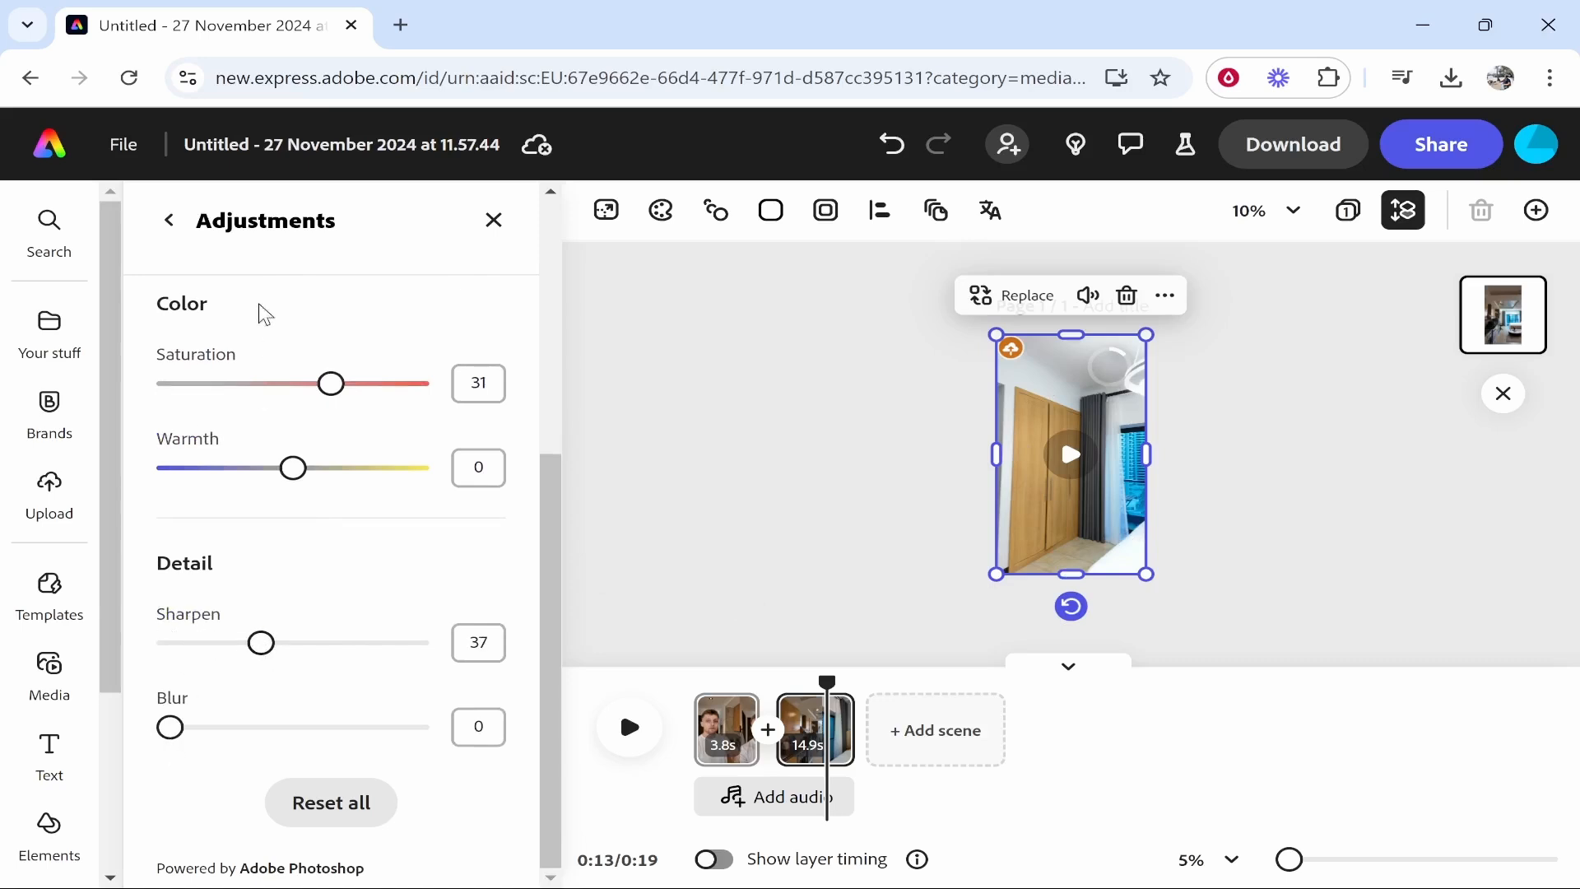
pyautogui.click(169, 220)
# Examine the entrance animation presets for the second scene's video, from Visibility and Move through to Appearance
pyautogui.scroll(-5, 386, 831)
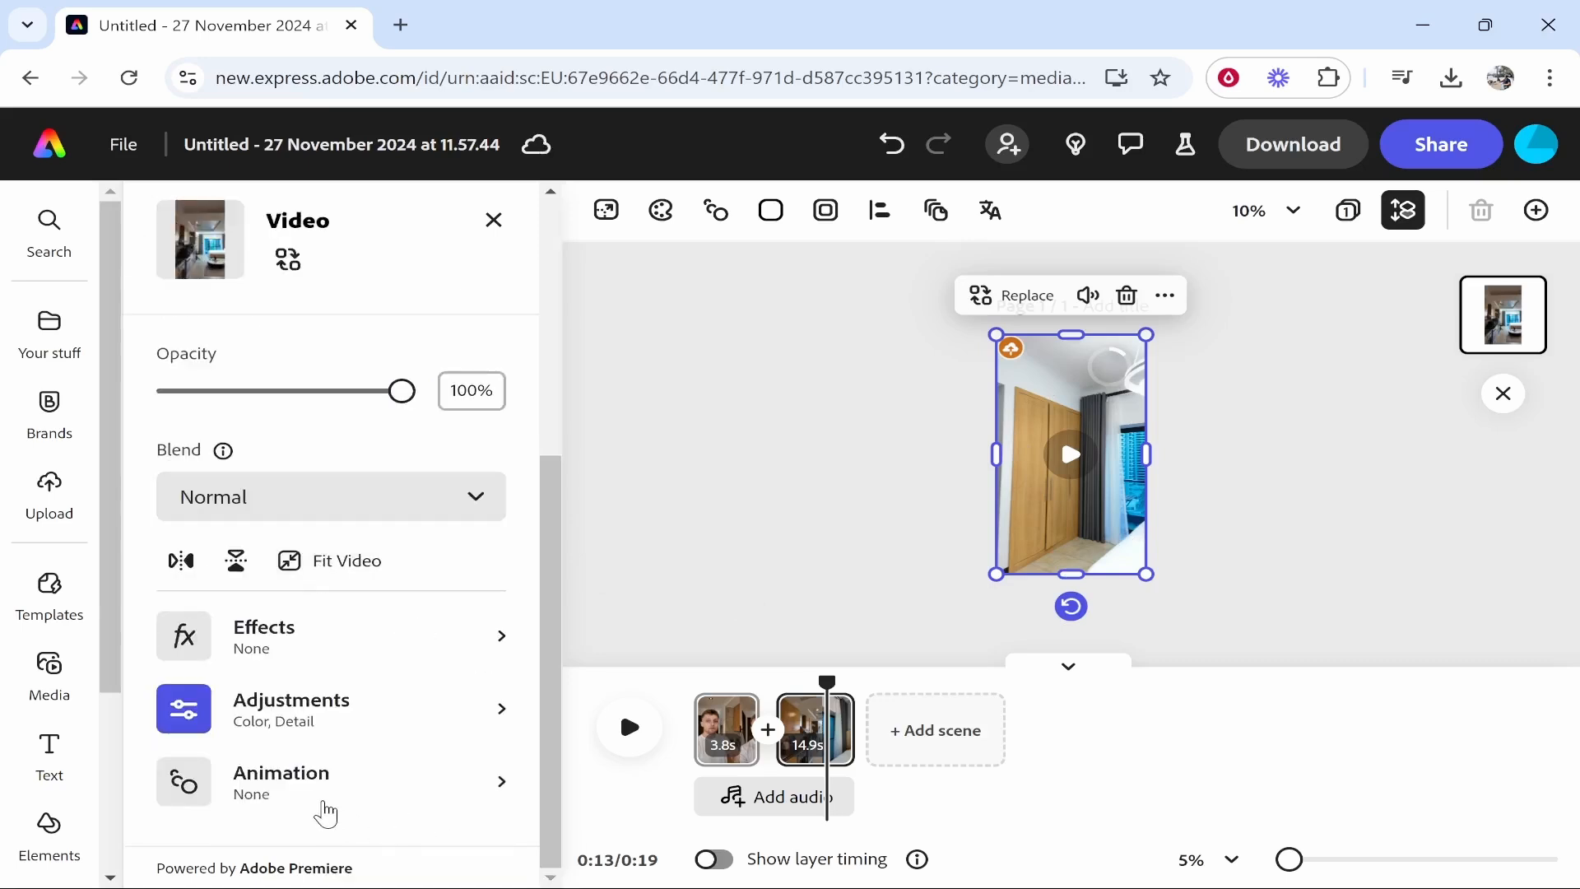
pyautogui.click(325, 813)
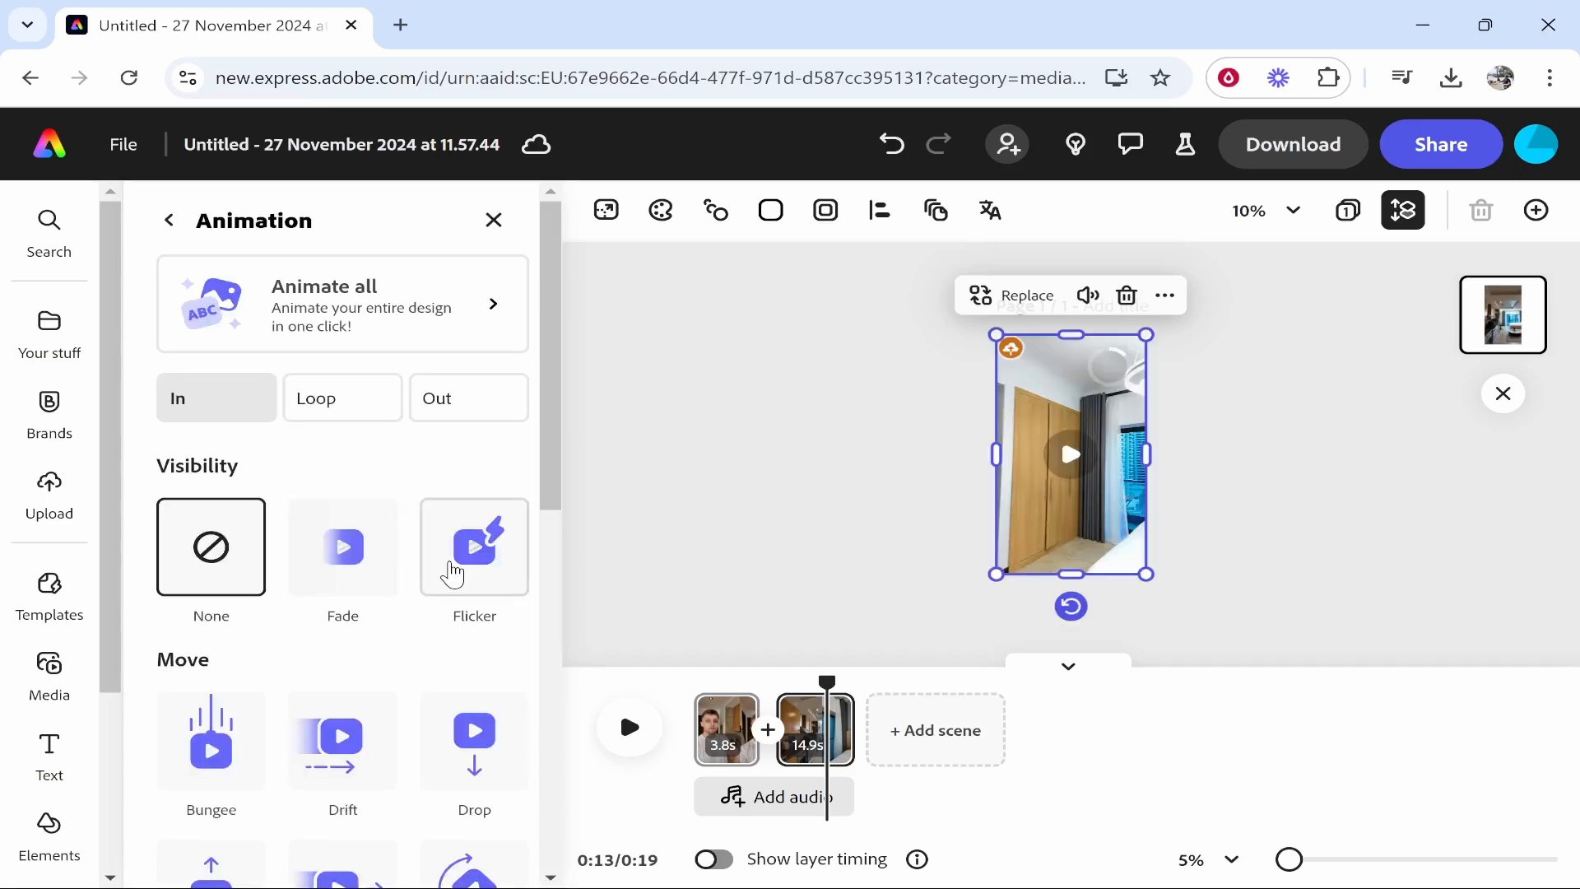
pyautogui.scroll(-3, 358, 658)
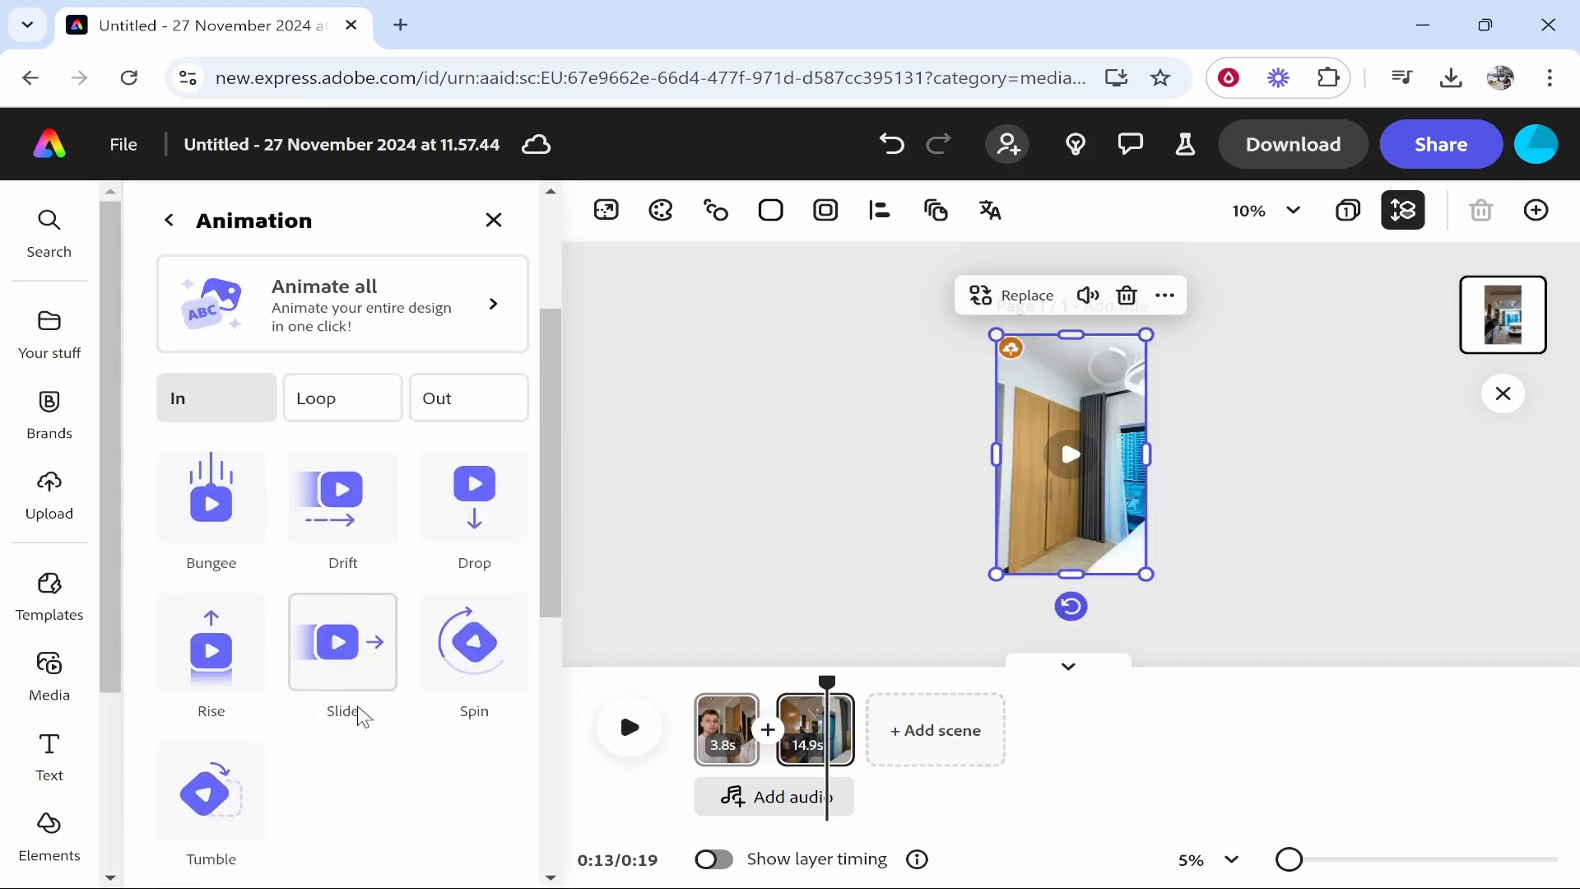
pyautogui.scroll(-2, 395, 729)
pyautogui.scroll(-5, 401, 713)
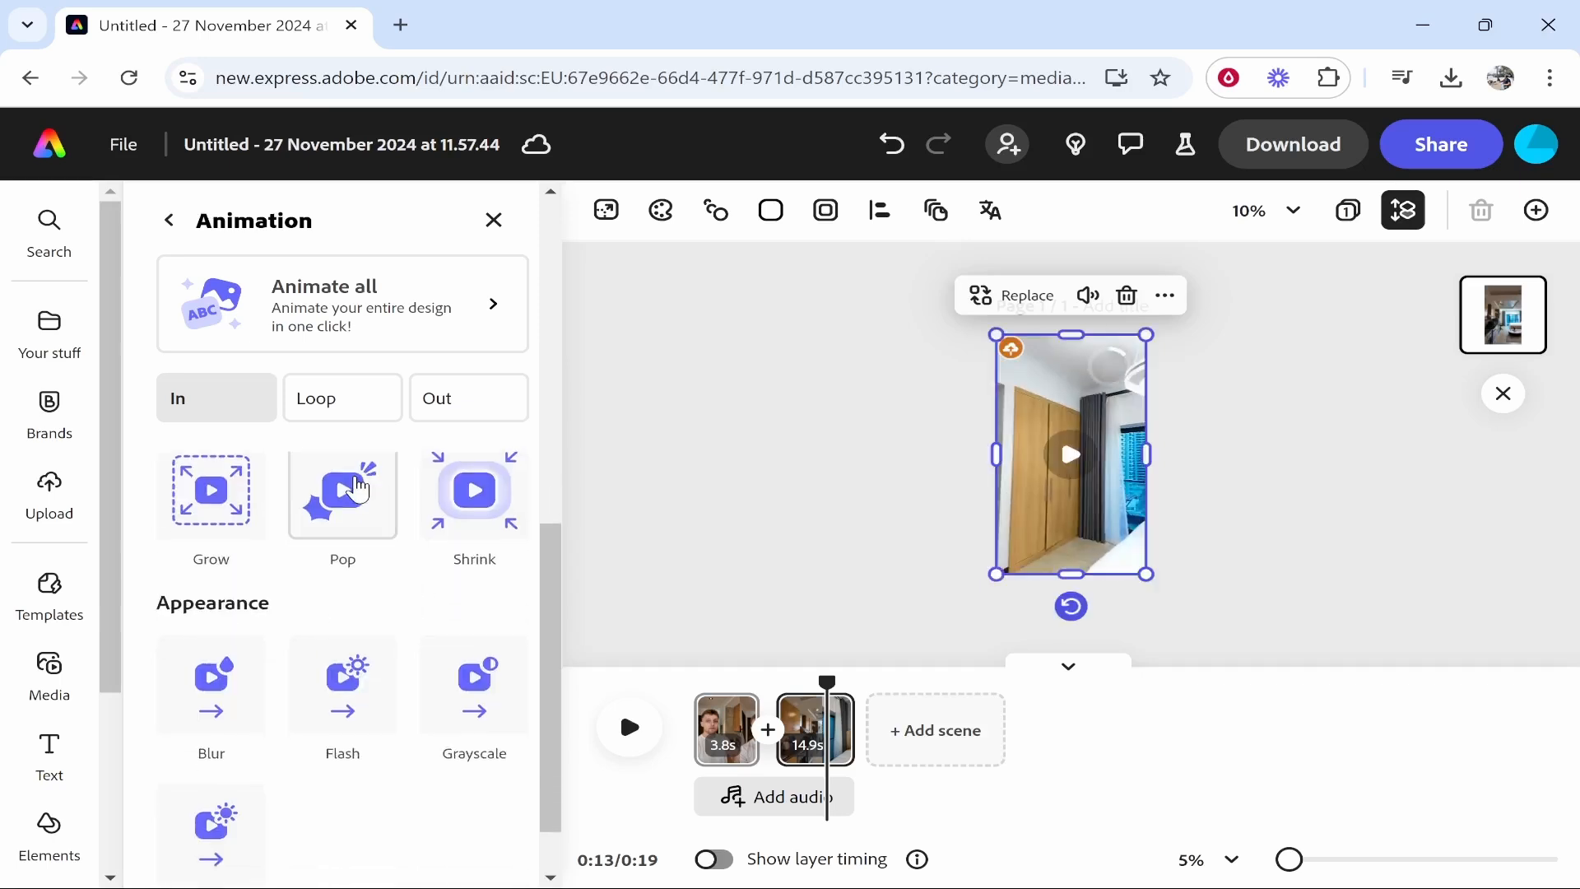
pyautogui.scroll(-1, 343, 659)
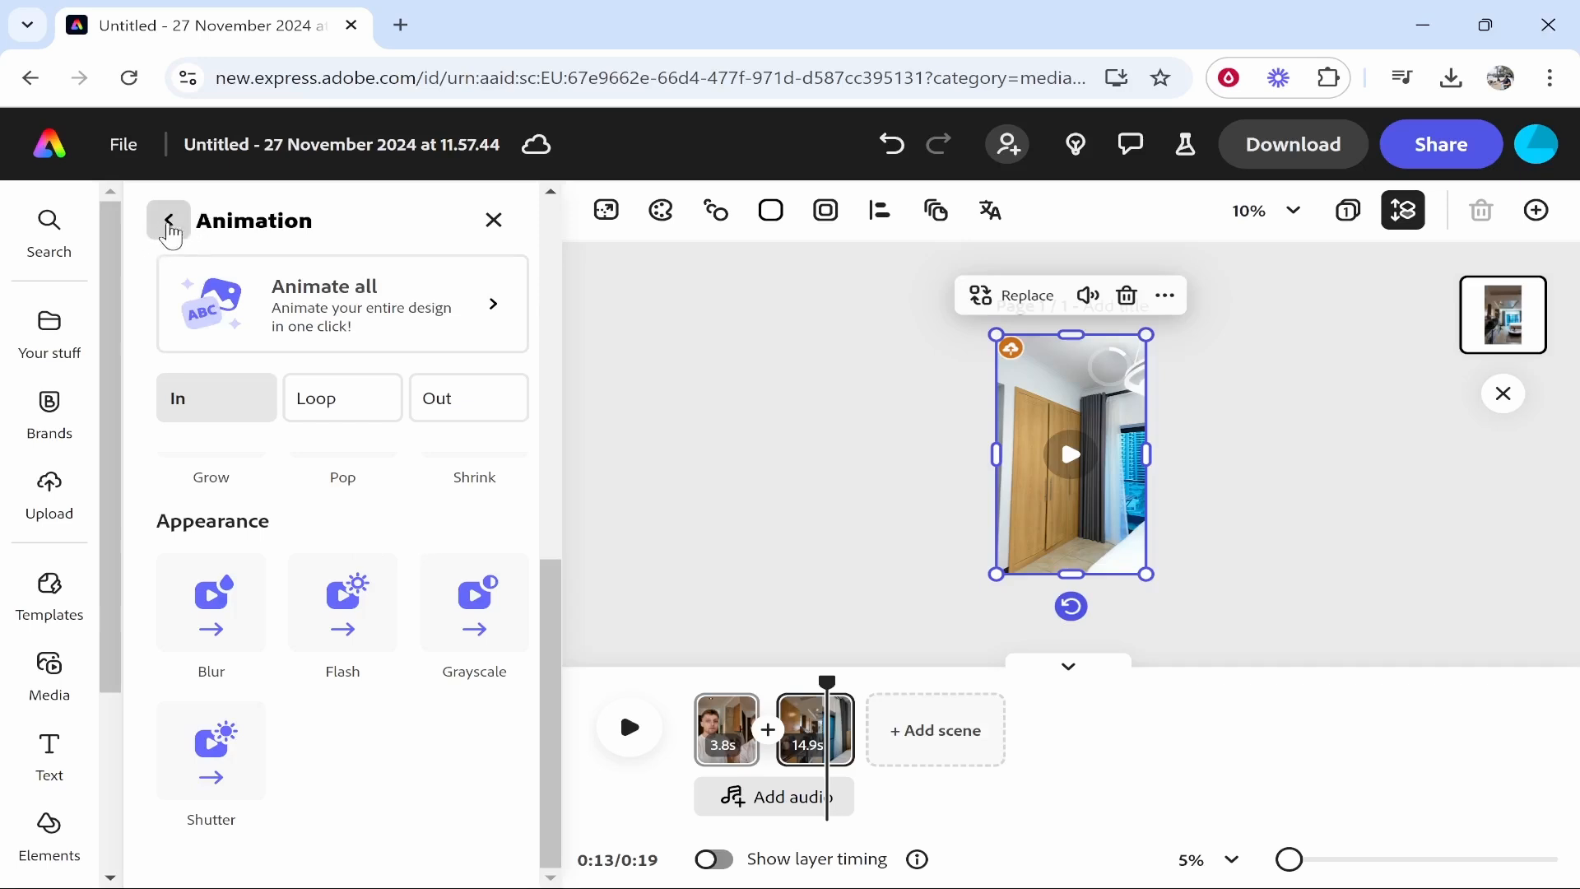
pyautogui.click(168, 221)
pyautogui.scroll(-5, 378, 557)
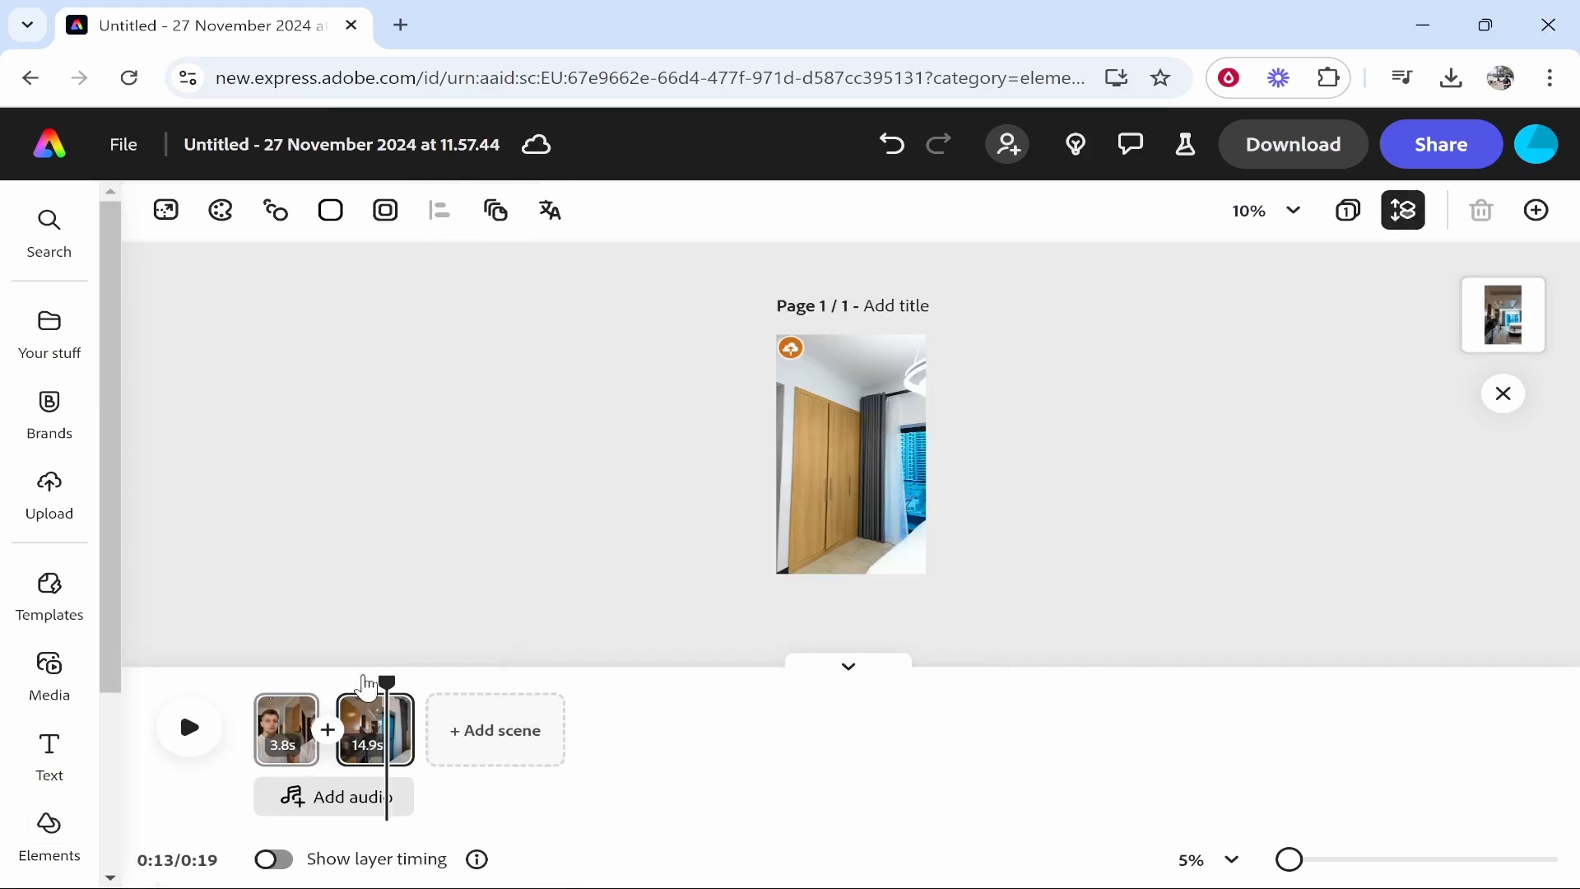
# Return the playhead to the start of the video and add a new text box over the first scene
pyautogui.moveTo(385, 680); pyautogui.dragTo(249, 683)
pyautogui.scroll(-3, 33, 774)
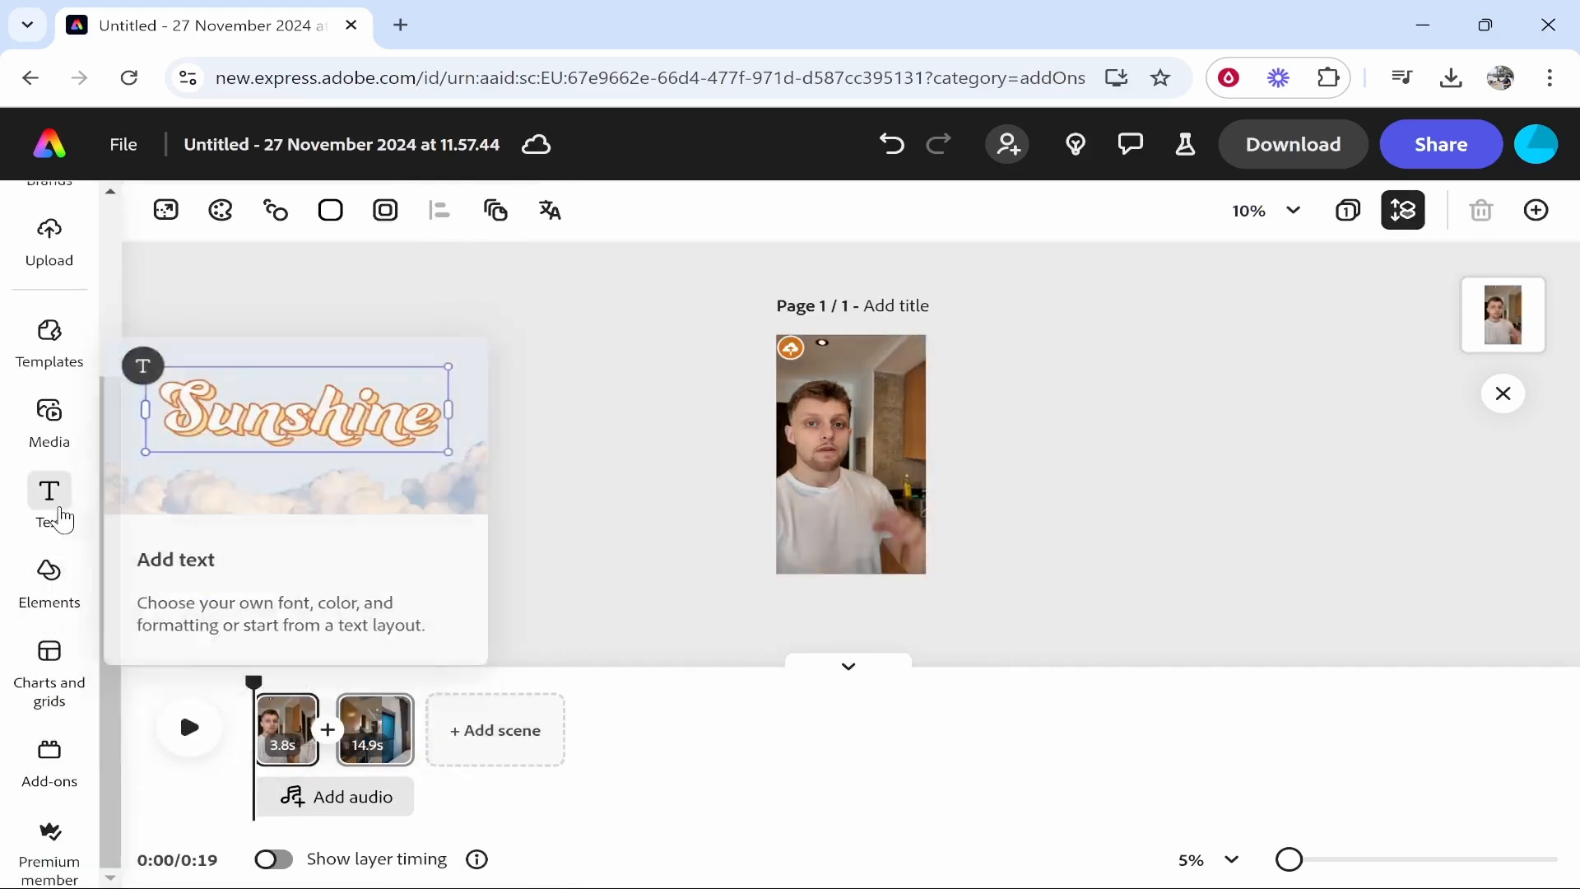
pyautogui.click(56, 514)
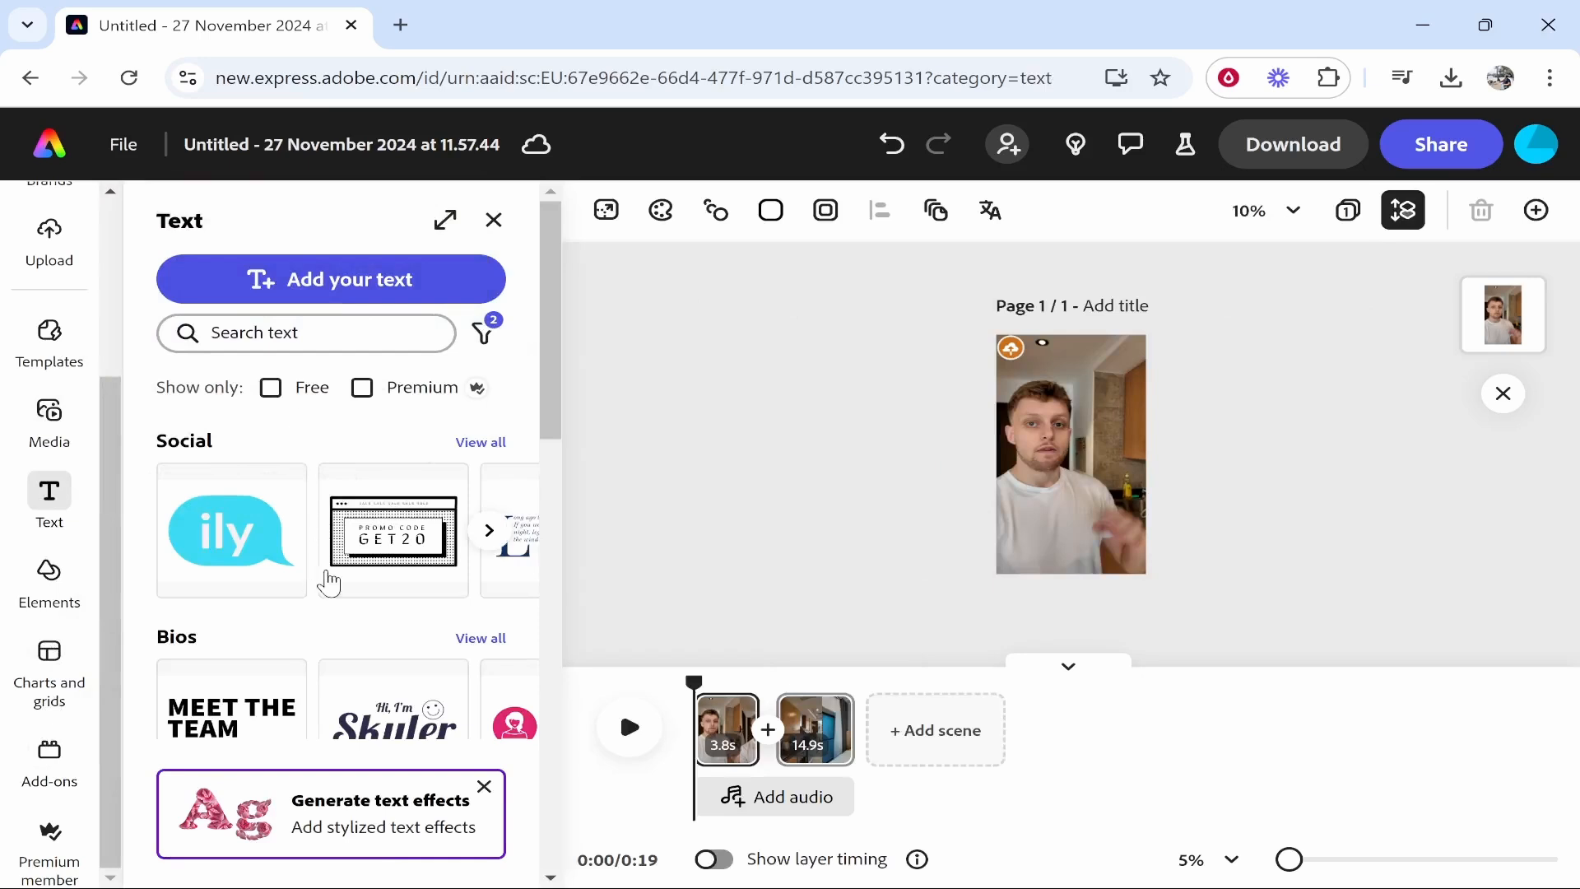
pyautogui.scroll(-3, 329, 582)
pyautogui.scroll(3, 329, 582)
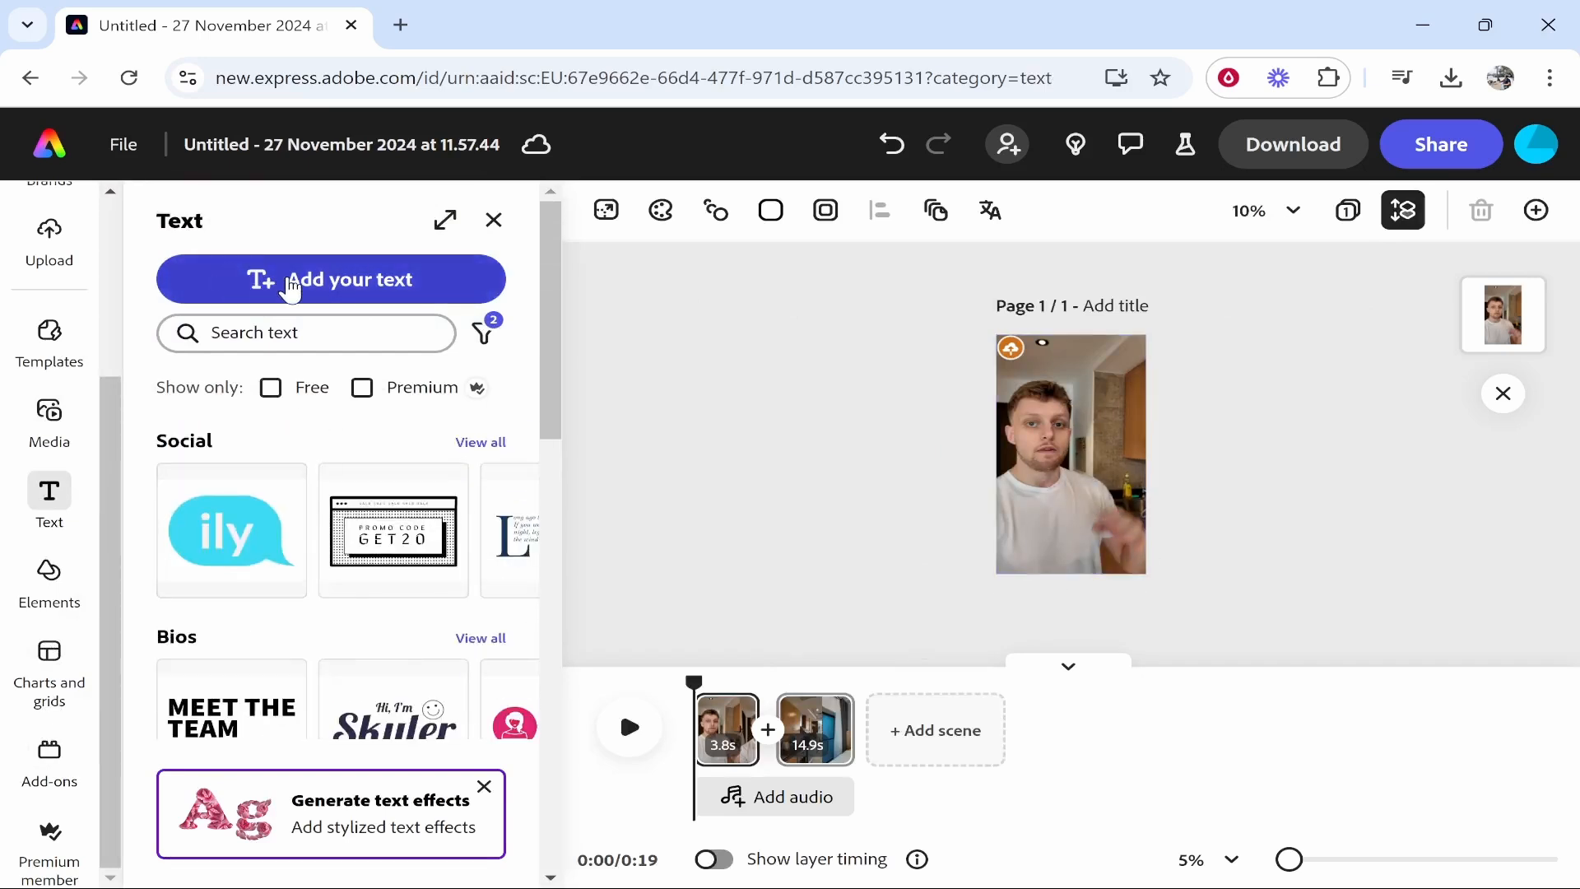
pyautogui.click(298, 280)
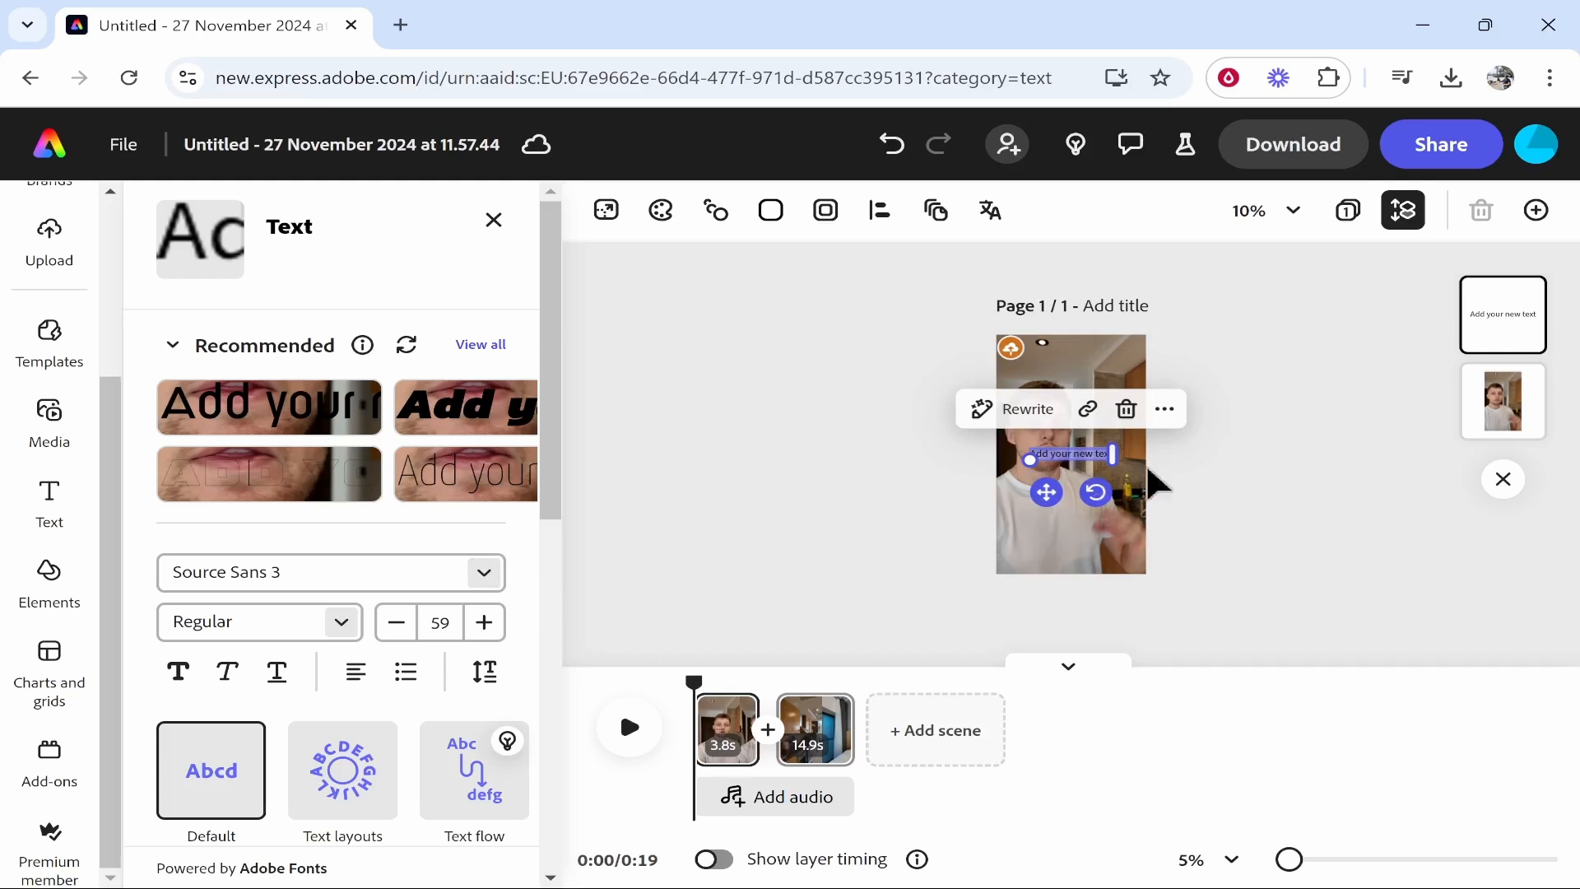
# Replace the placeholder in the new text box with "What $120 Per Night Gets You In Dubai"
pyautogui.click(1288, 210)
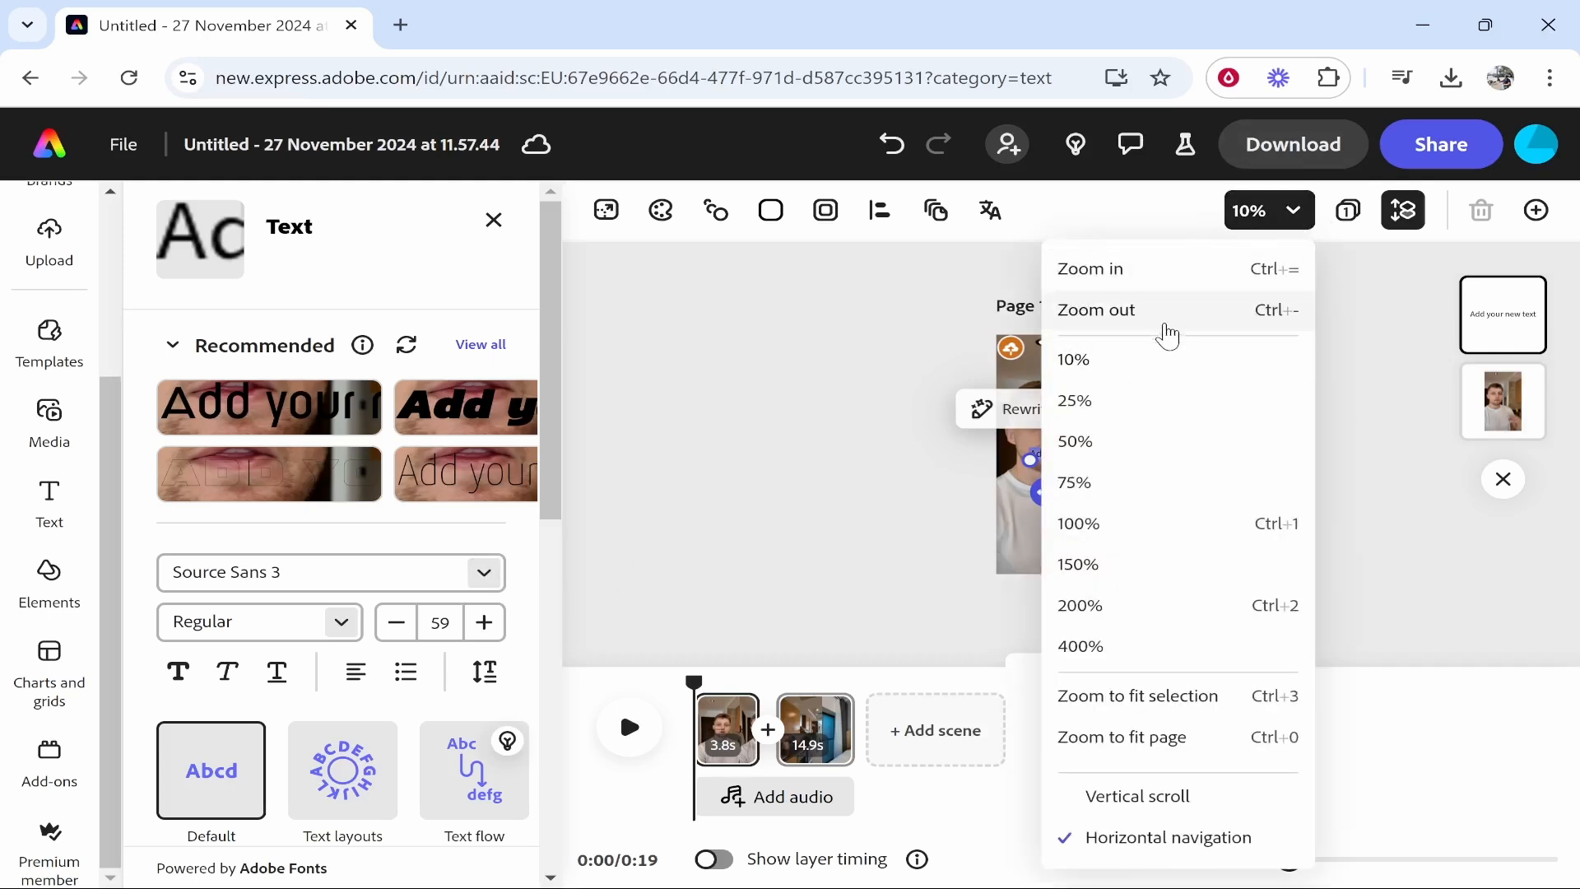
pyautogui.click(1136, 483)
pyautogui.scroll(2, 1134, 469)
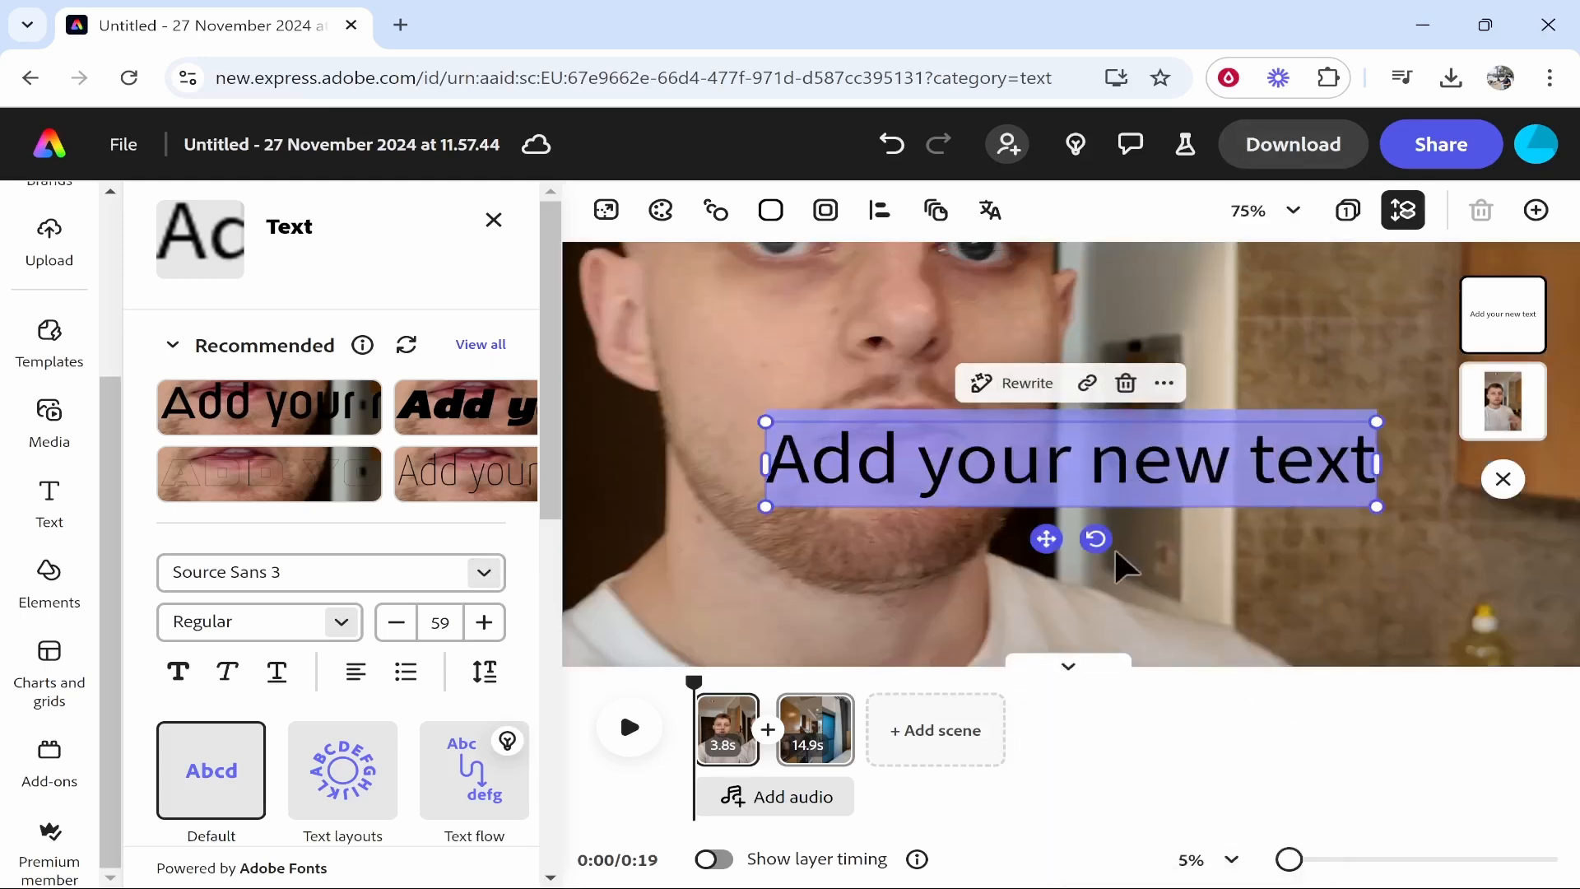
pyautogui.scroll(-8, 1103, 574)
pyautogui.scroll(10, 1097, 574)
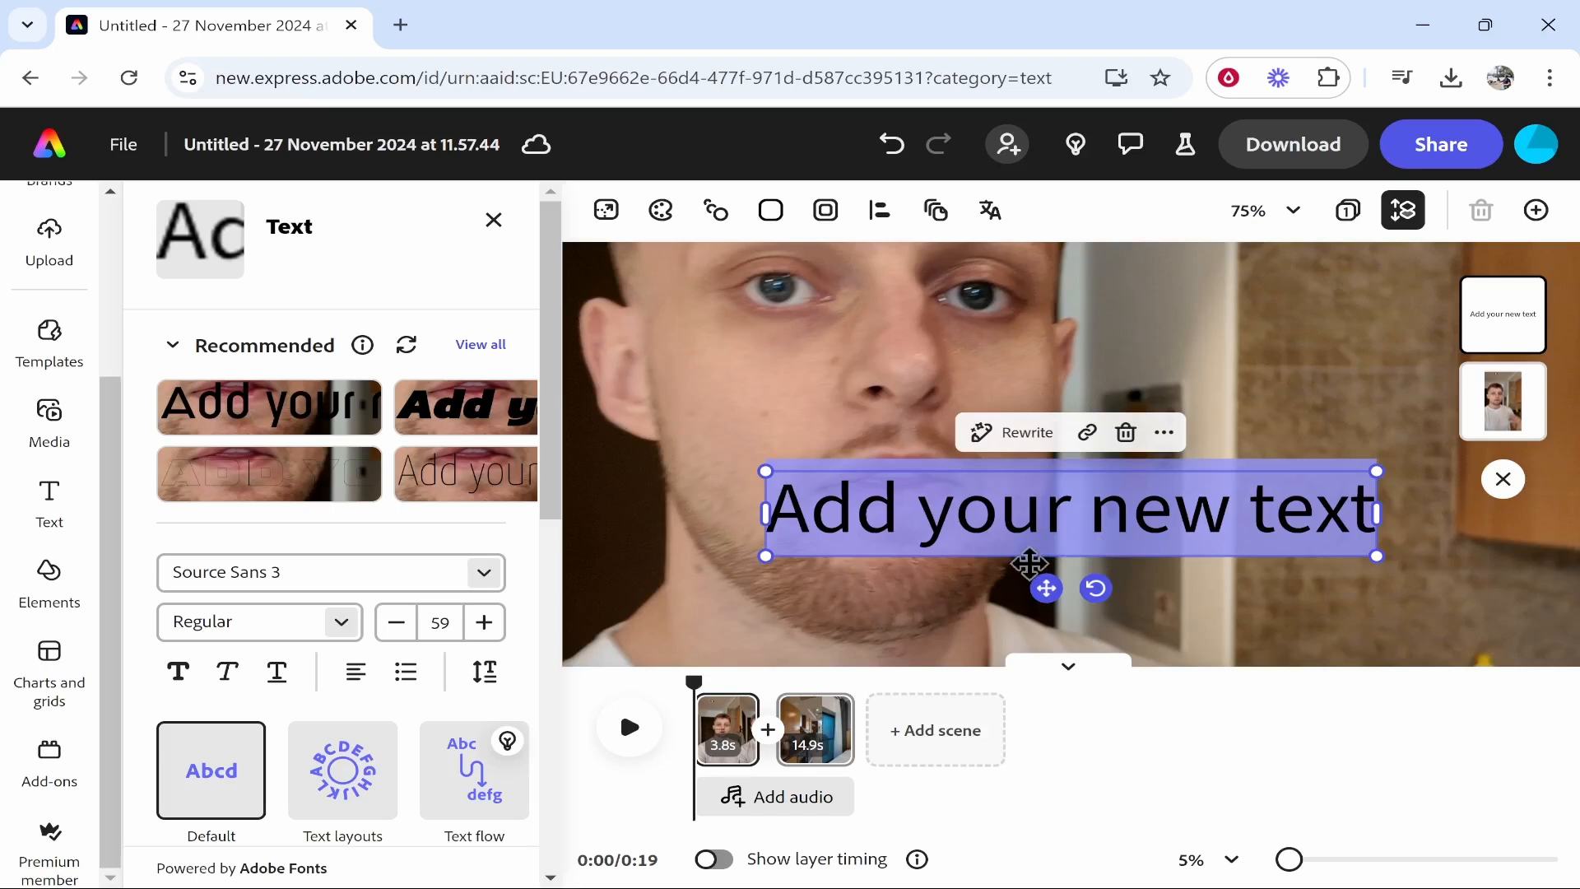
pyautogui.click(1296, 517)
pyautogui.moveTo(1363, 506); pyautogui.dragTo(753, 522)
pyautogui.press('BackSpace')
pyautogui.write('W')
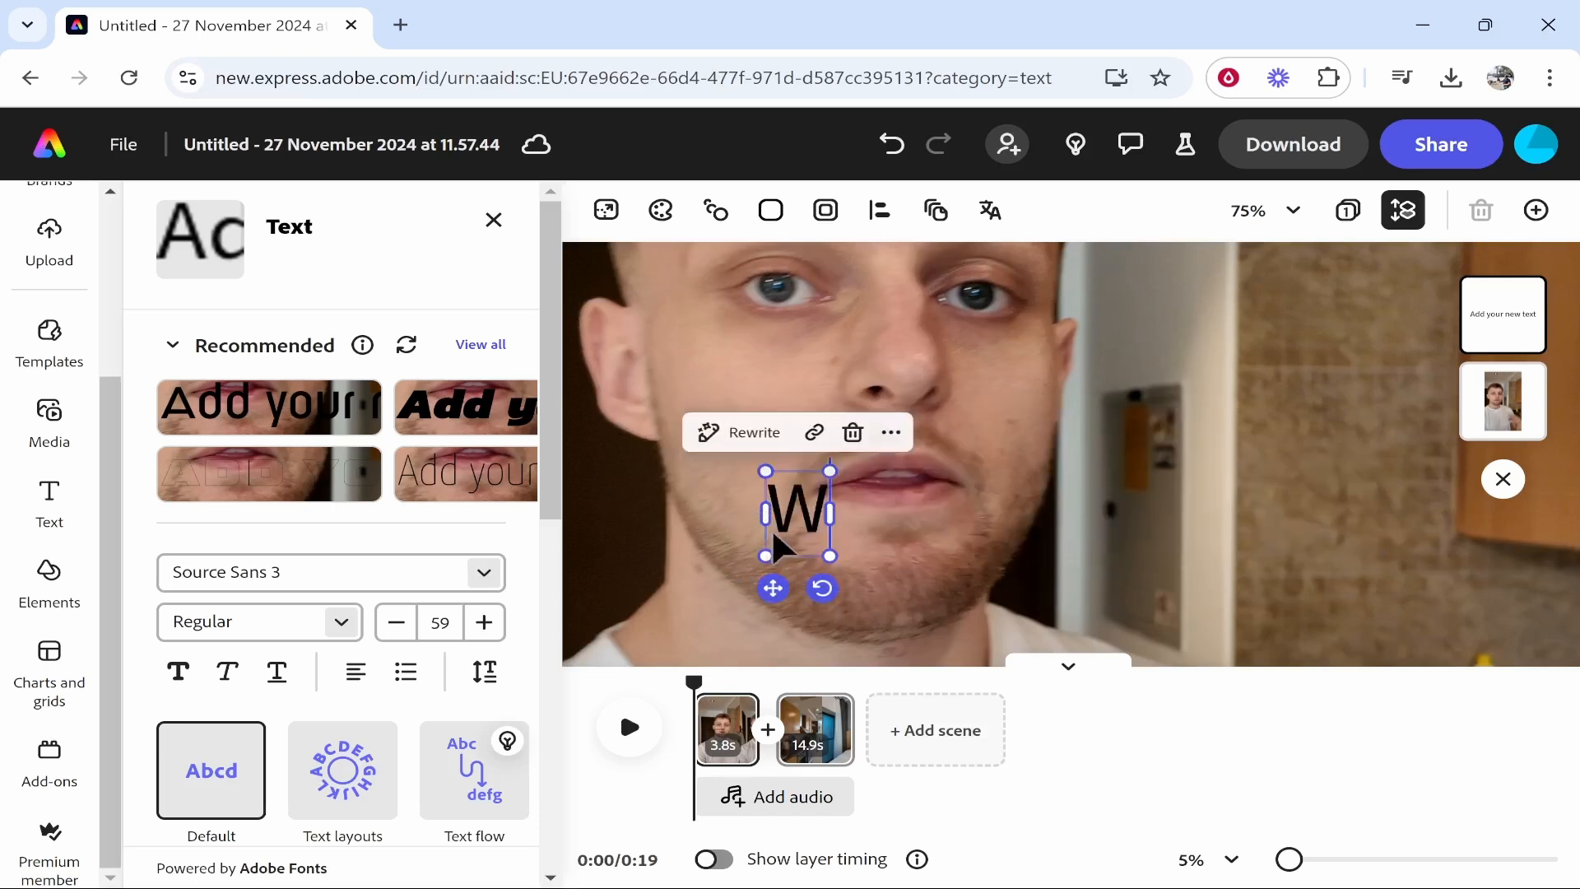
pyautogui.write('hat $120')
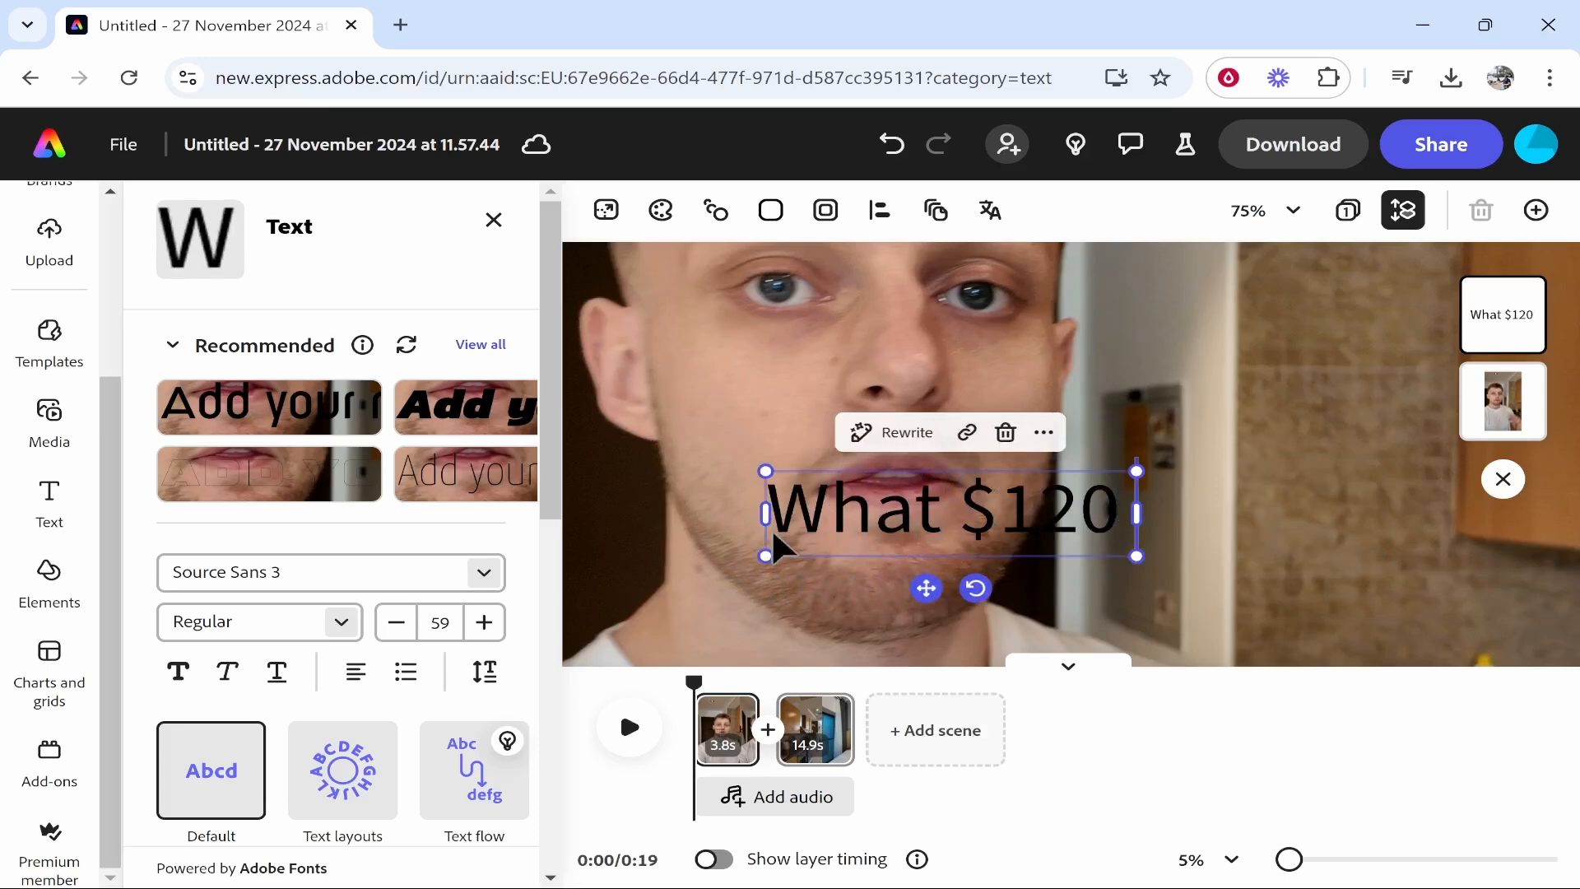
pyautogui.write(' Per Night Gets')
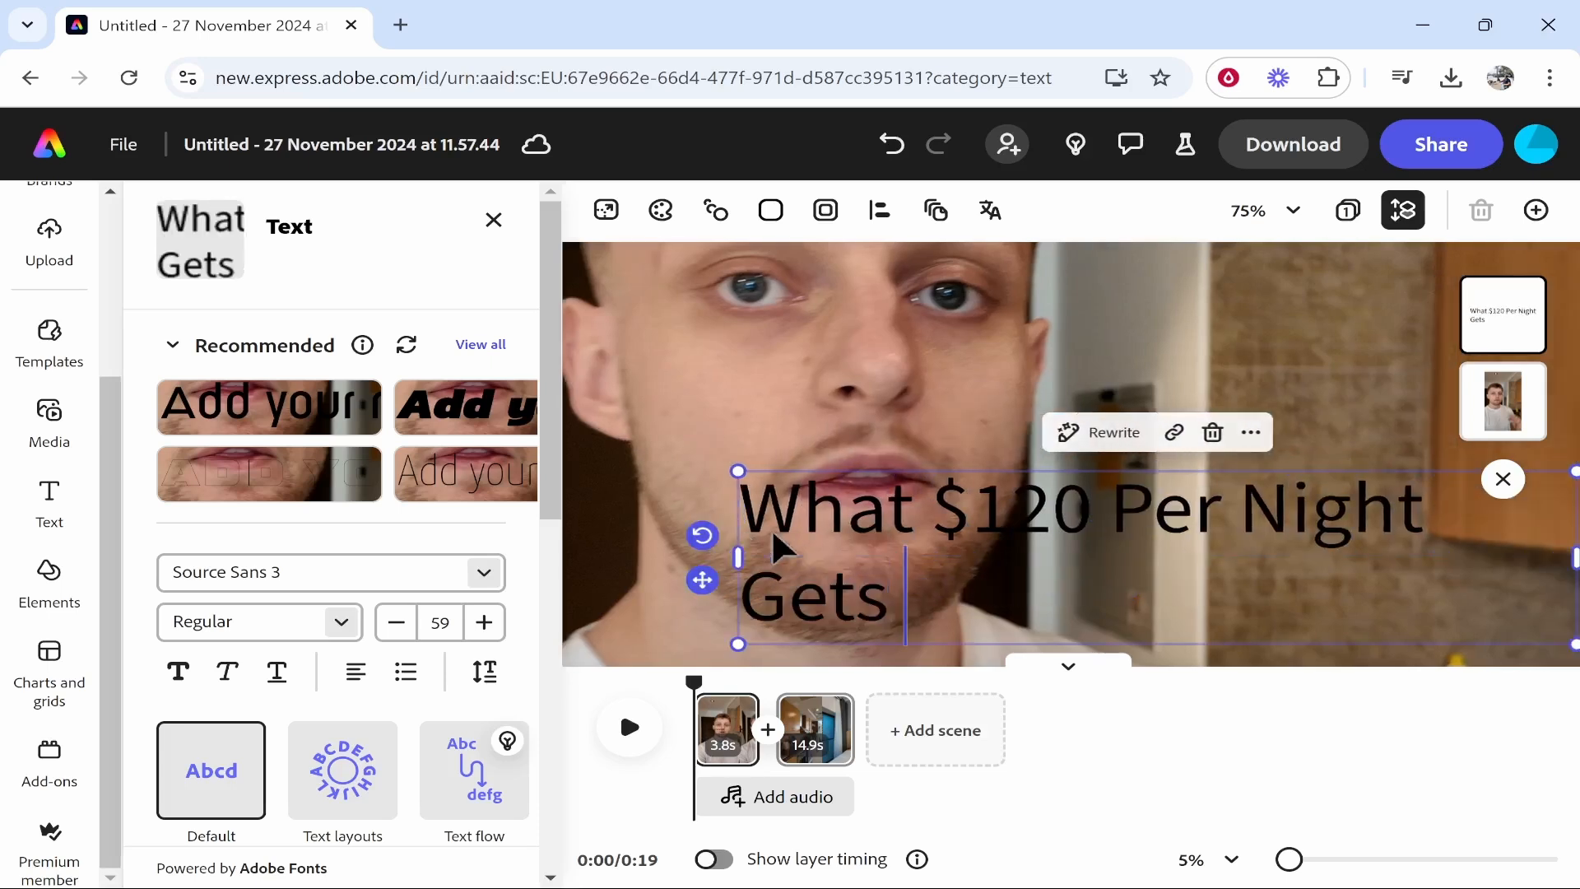
pyautogui.write(' You In dUB')
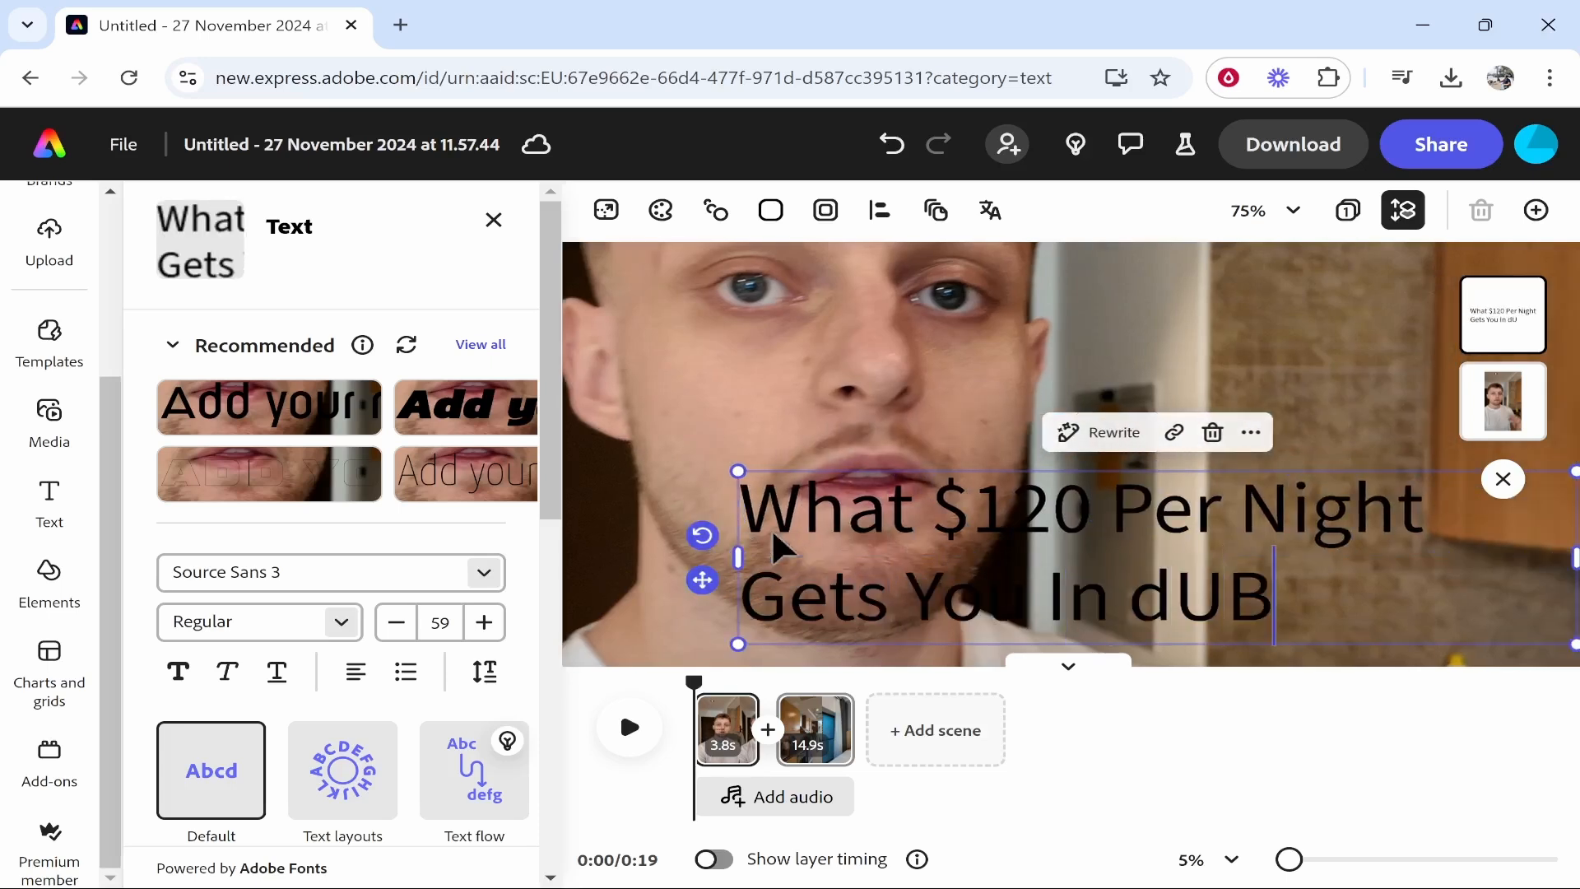
pyautogui.press('BackSpace')
pyautogui.press('BackSpace')
pyautogui.press('BackSpace')
pyautogui.write('Dubai')
# Center-align the whole title text, trying a bulleted list on it and removing the bullets again
pyautogui.moveTo(1442, 613); pyautogui.dragTo(618, 511)
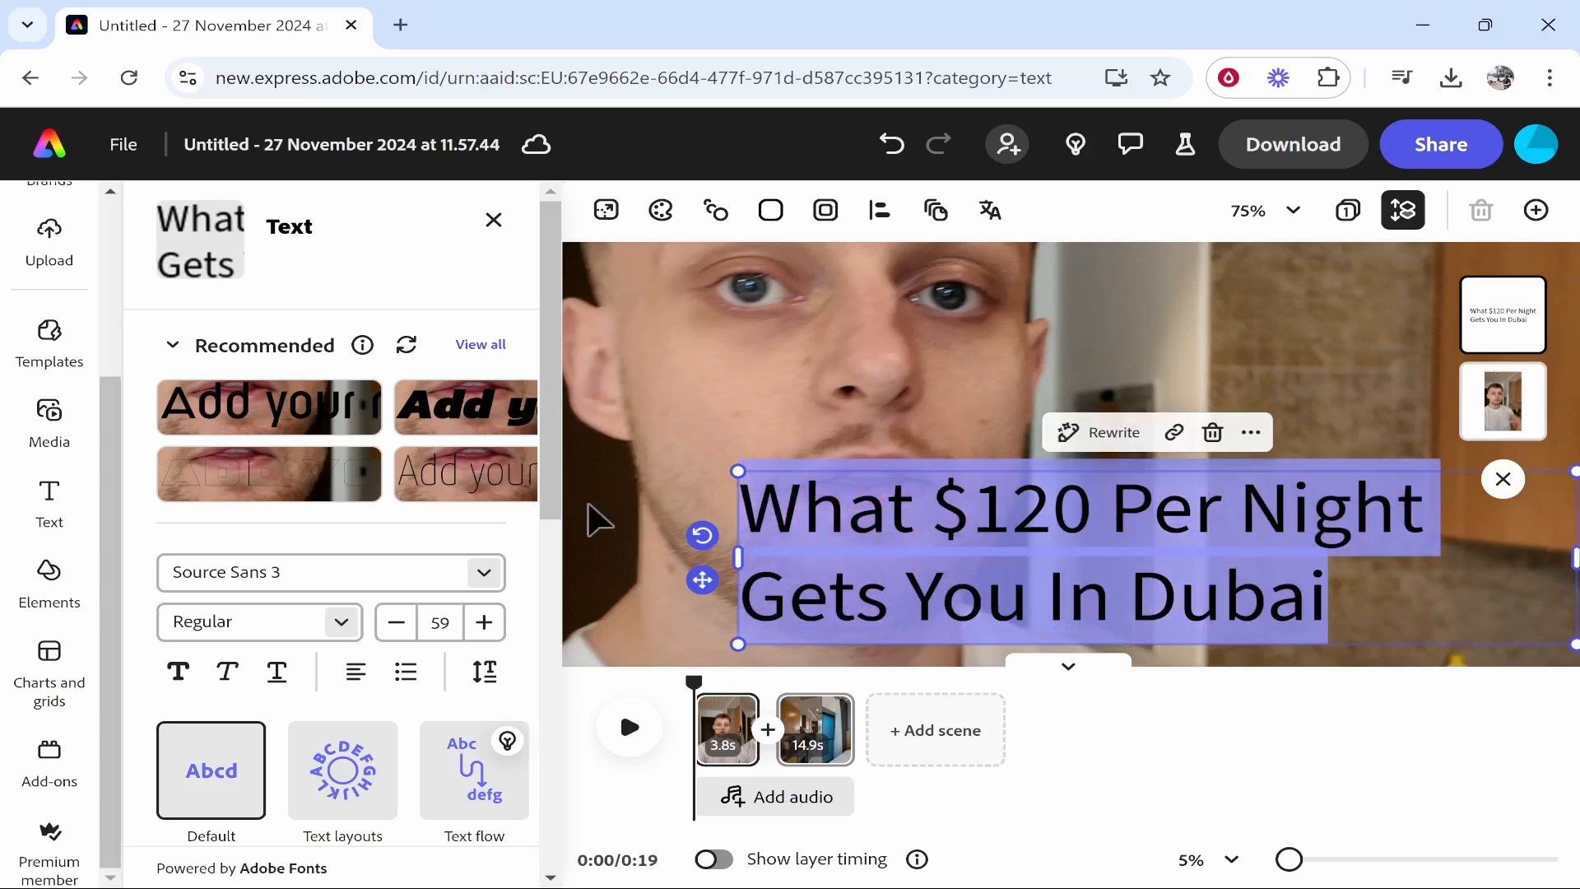
pyautogui.scroll(-1, 327, 604)
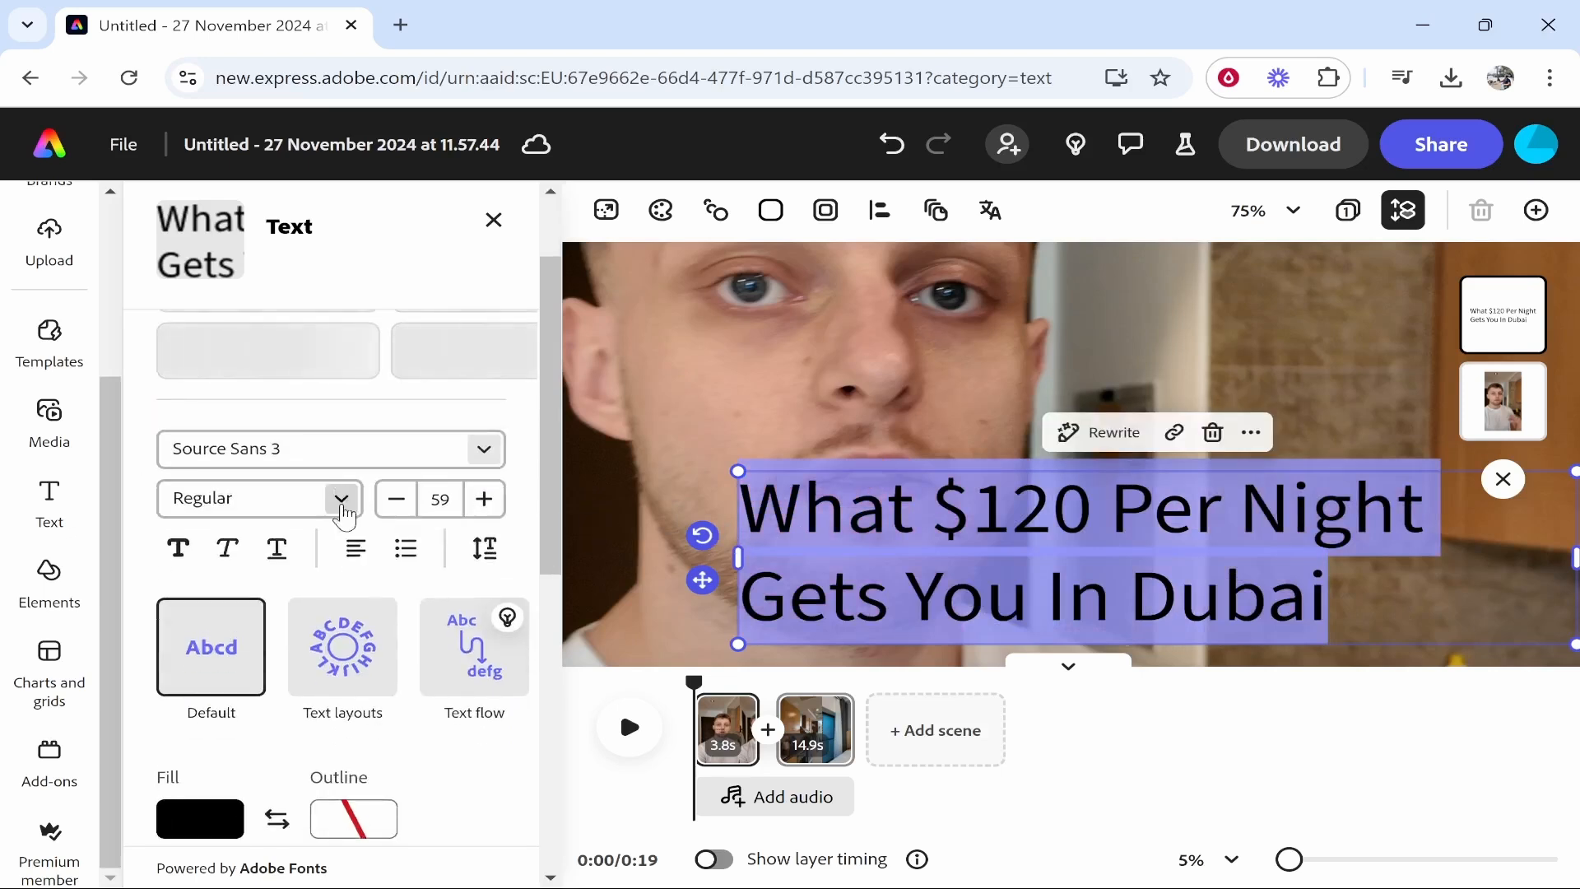
pyautogui.click(403, 548)
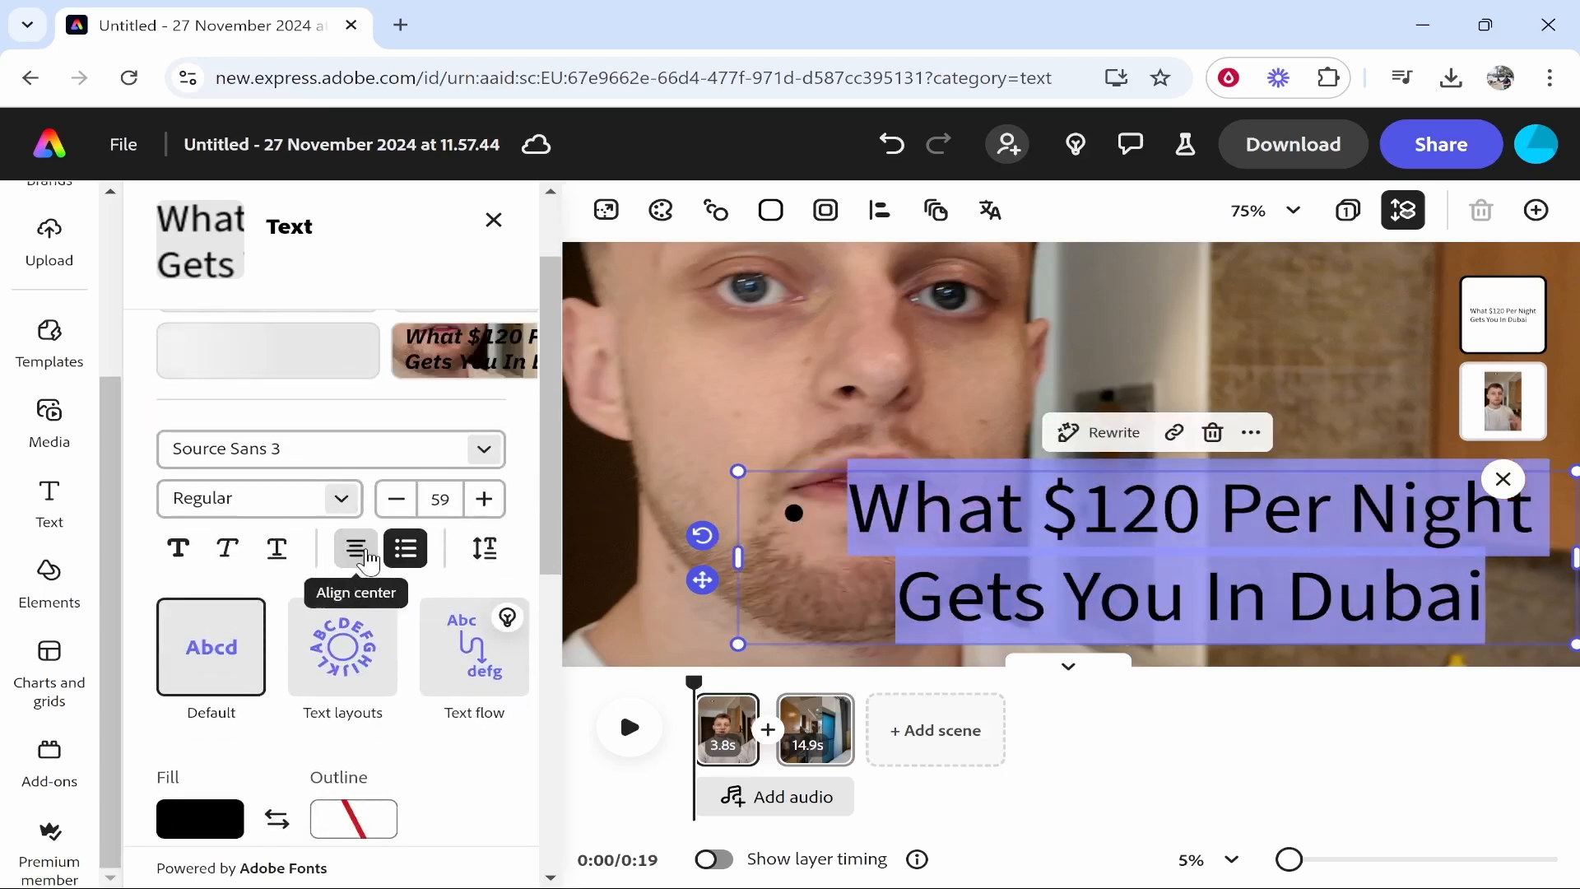
pyautogui.click(406, 548)
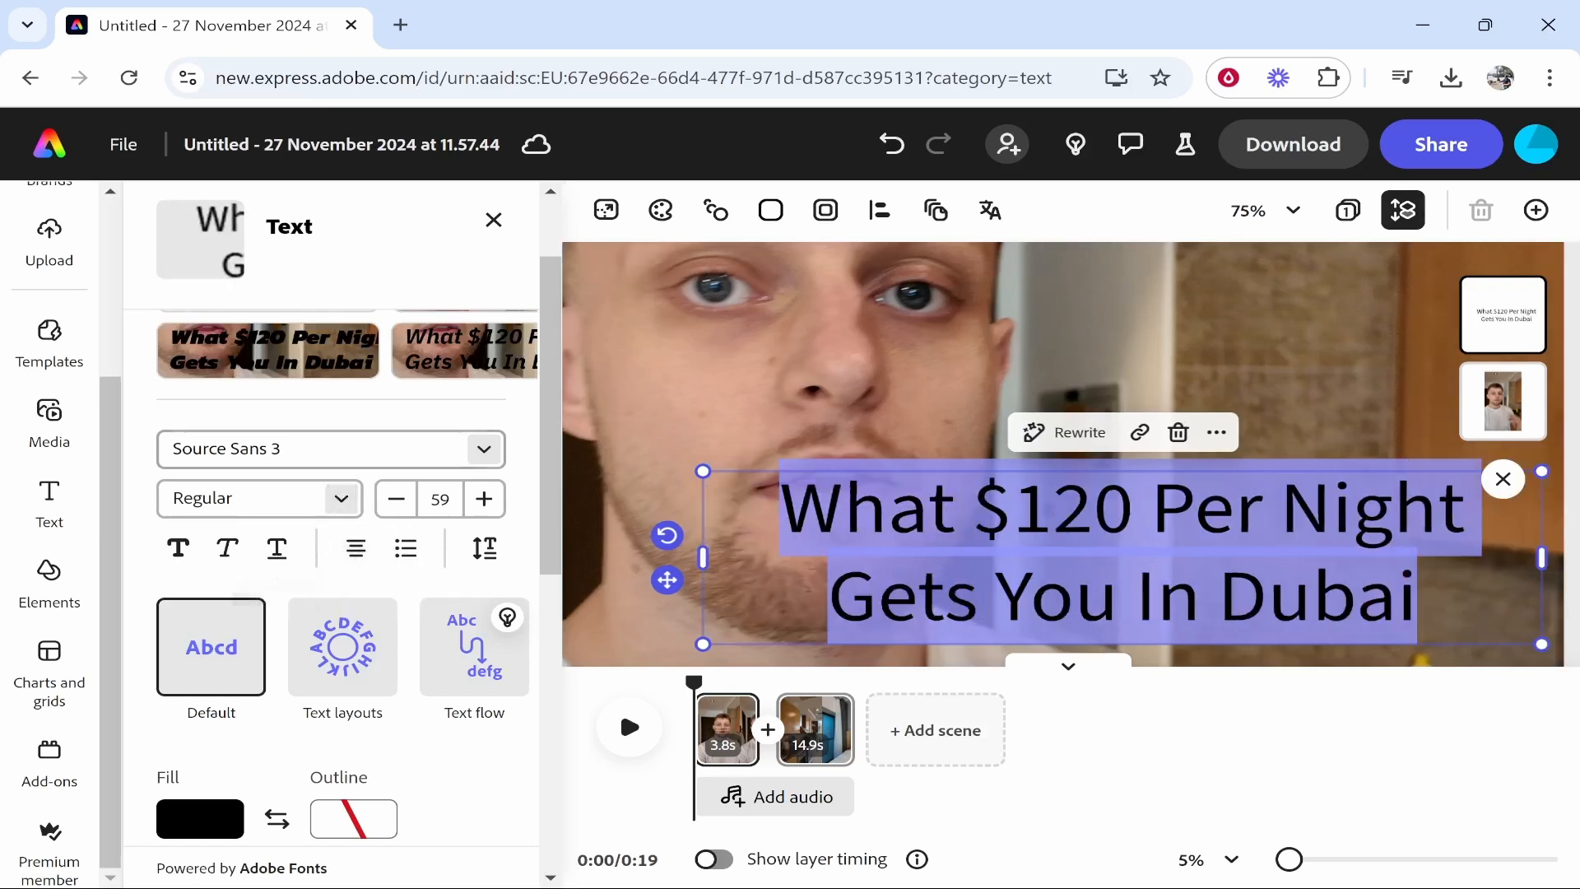
# Change the title's font to Amaranth in the Bold style
pyautogui.click(484, 449)
pyautogui.scroll(-3, 288, 626)
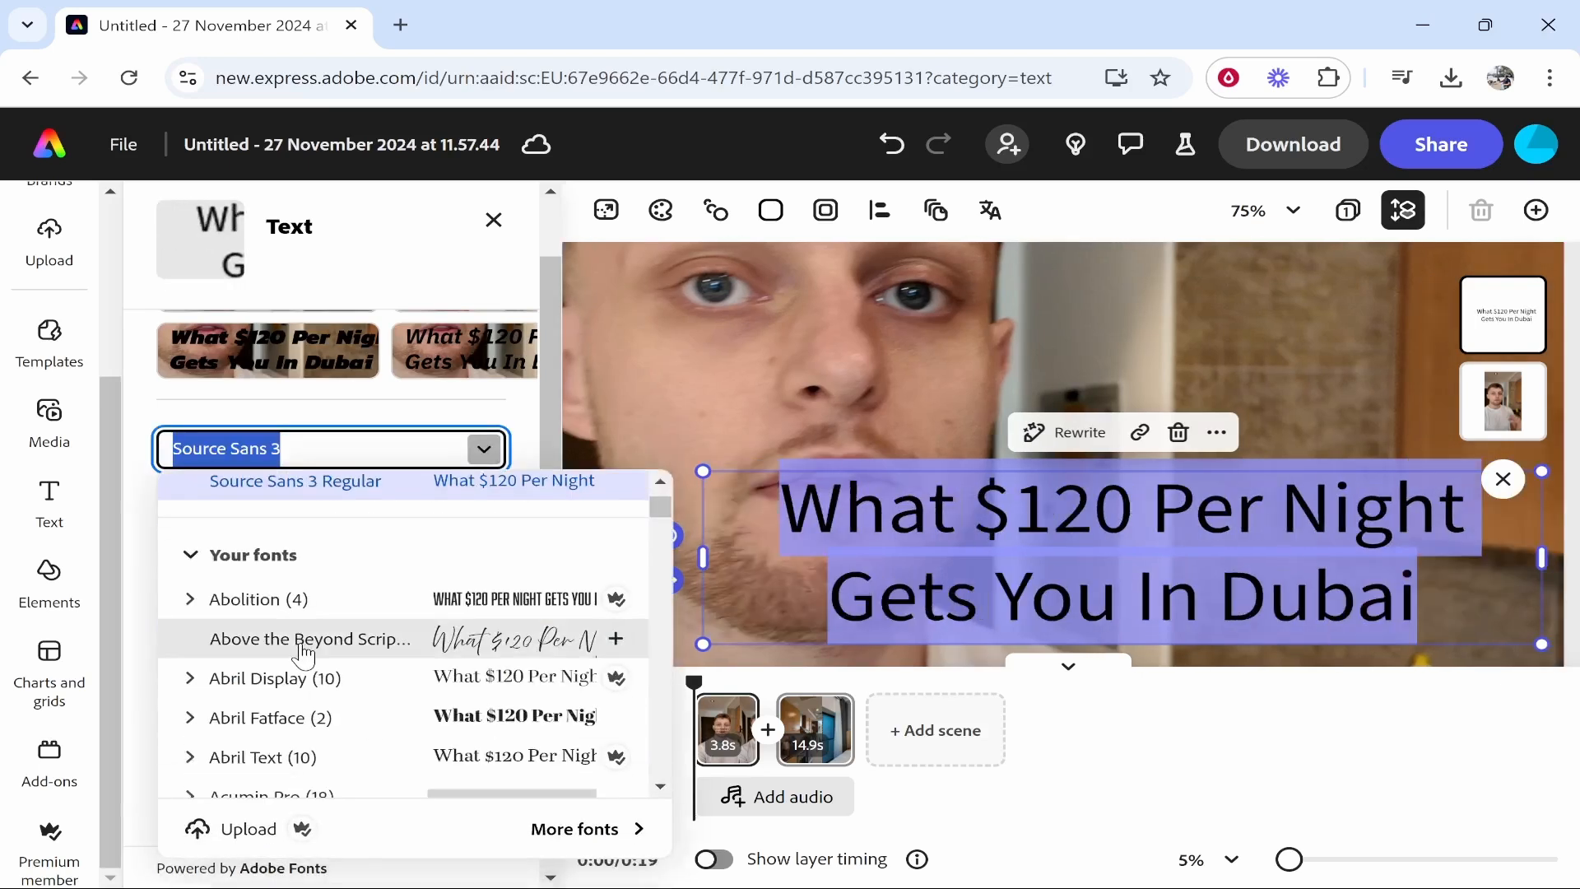
pyautogui.scroll(-10, 286, 614)
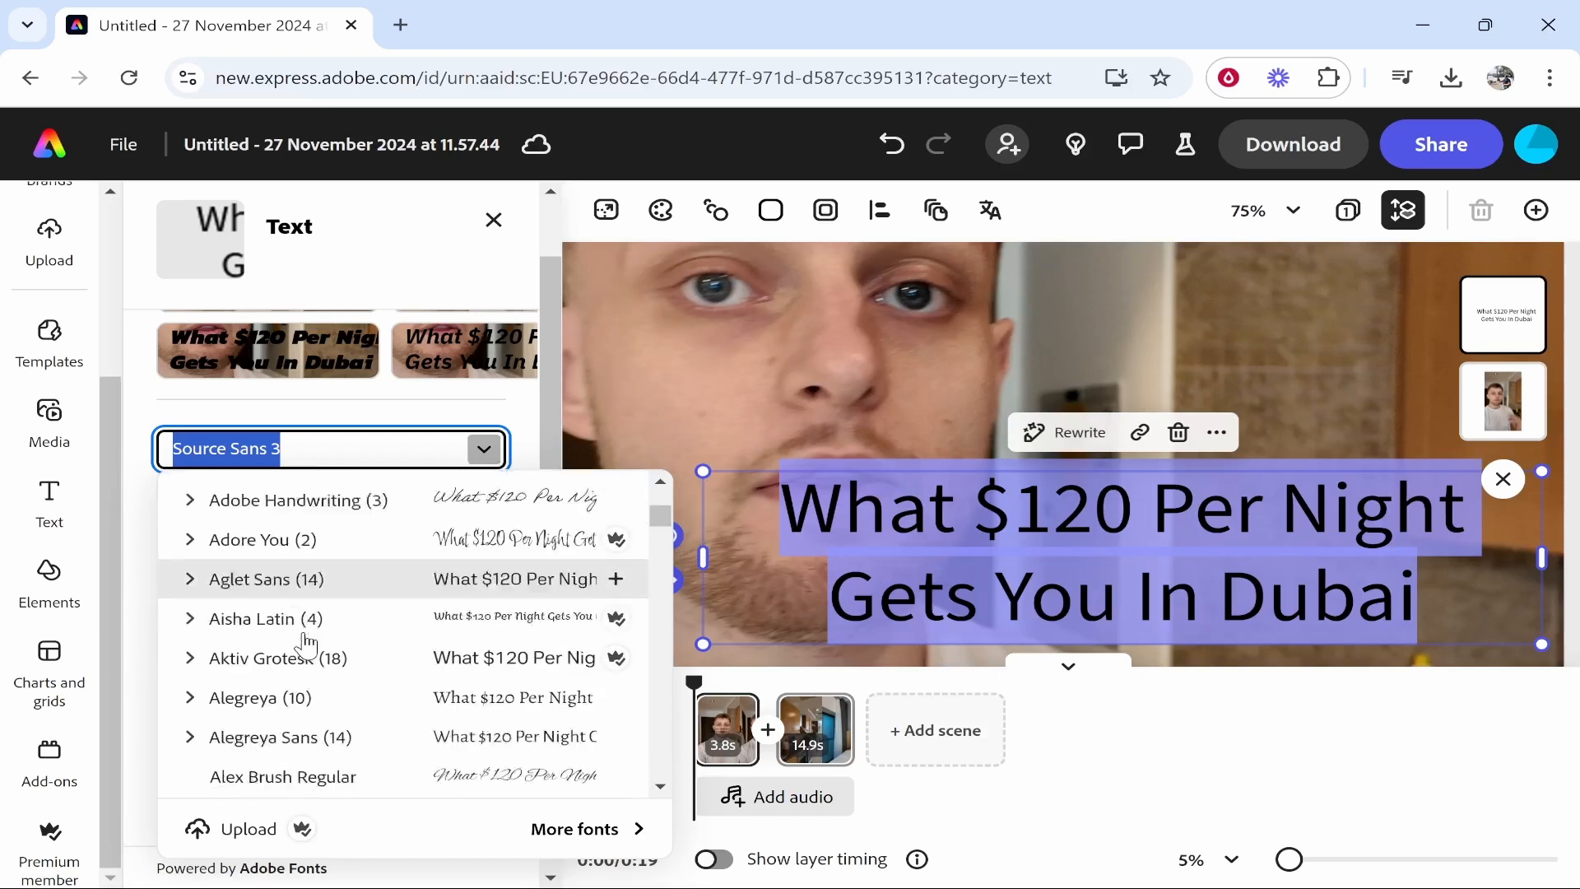
pyautogui.click(303, 772)
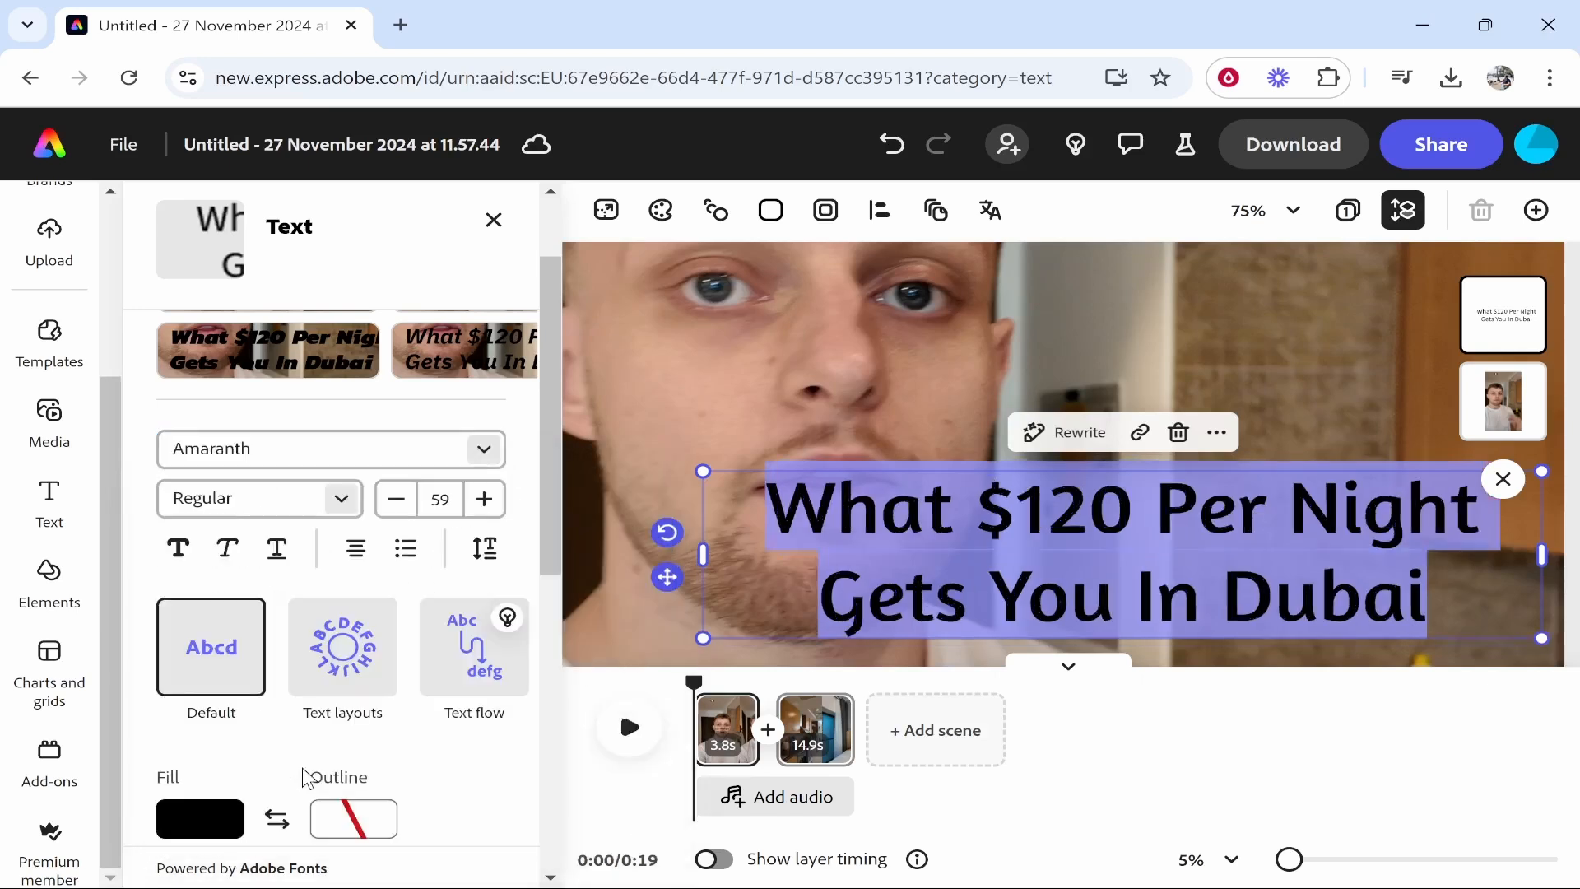
pyautogui.click(340, 498)
pyautogui.click(218, 625)
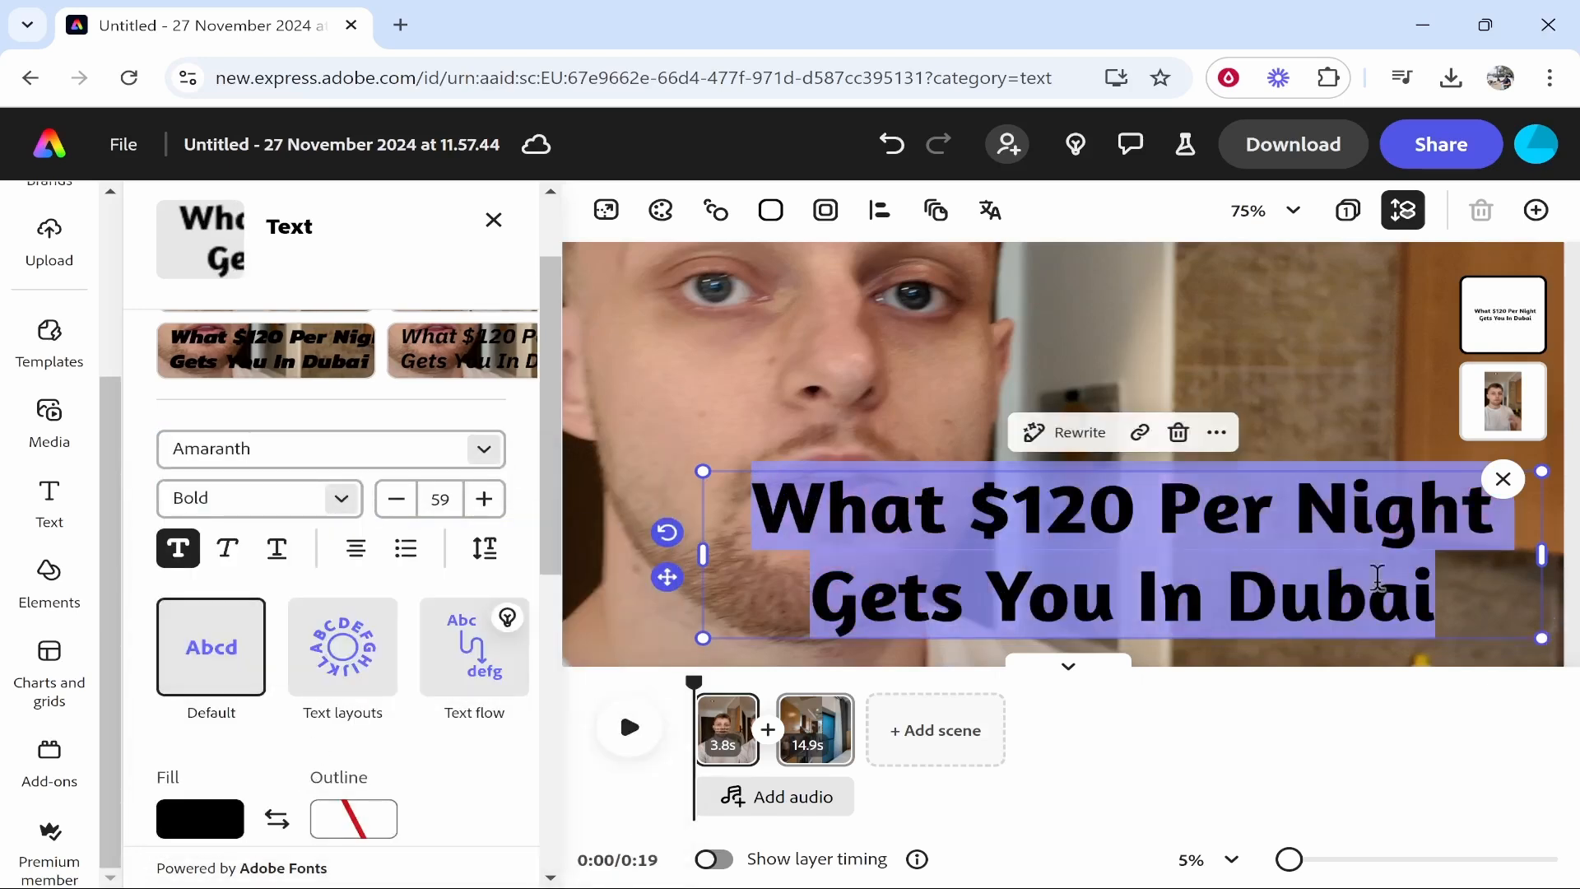
# Give the title text a black outline
pyautogui.scroll(-3, 324, 593)
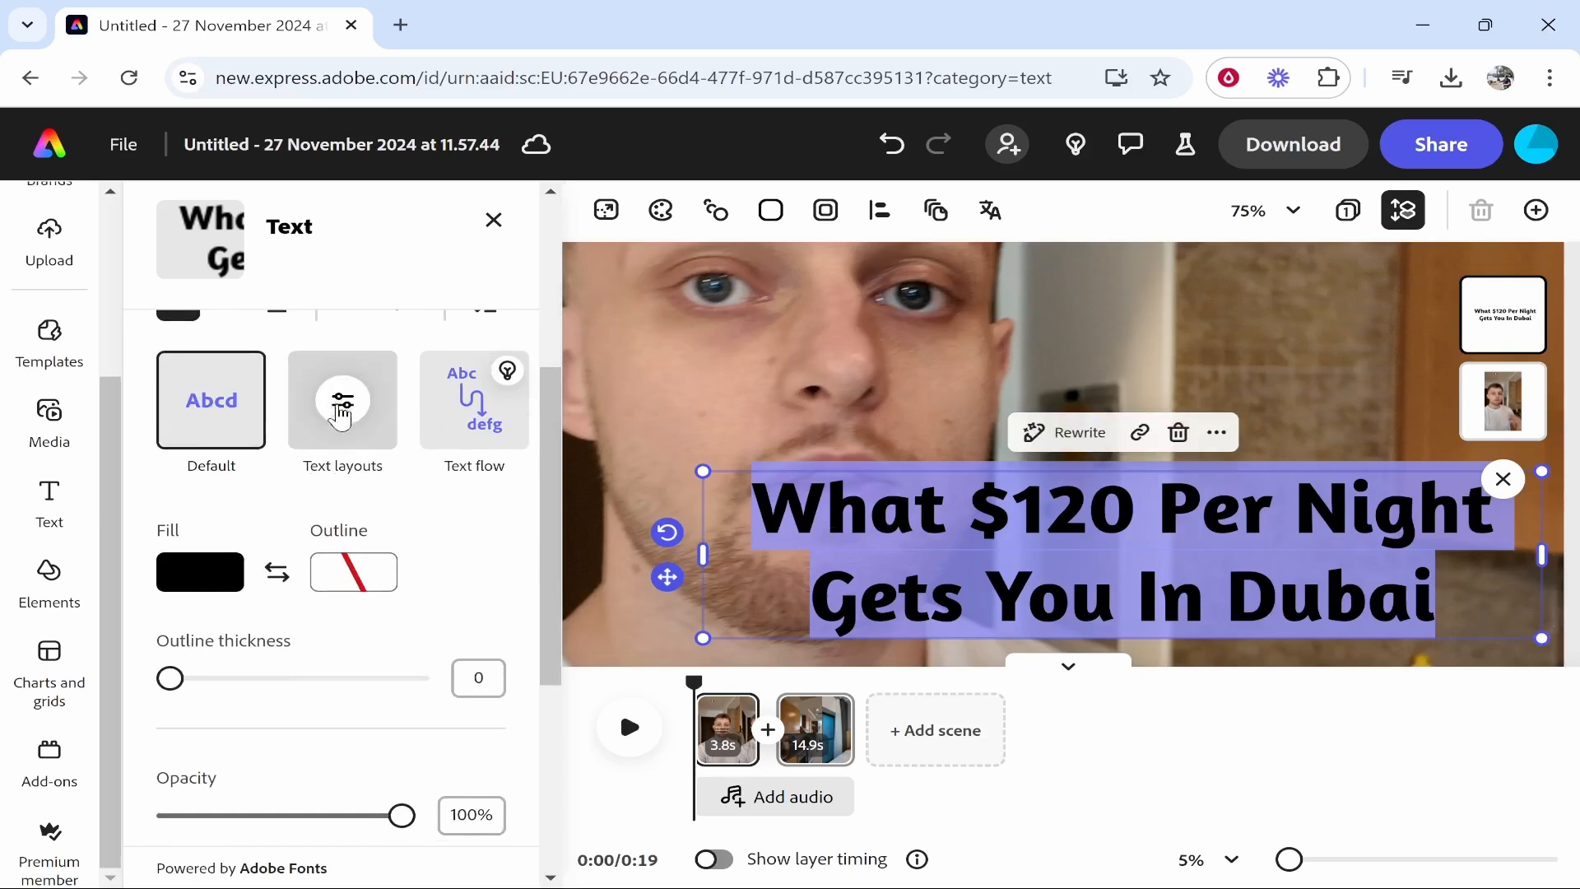
pyautogui.scroll(-2, 329, 520)
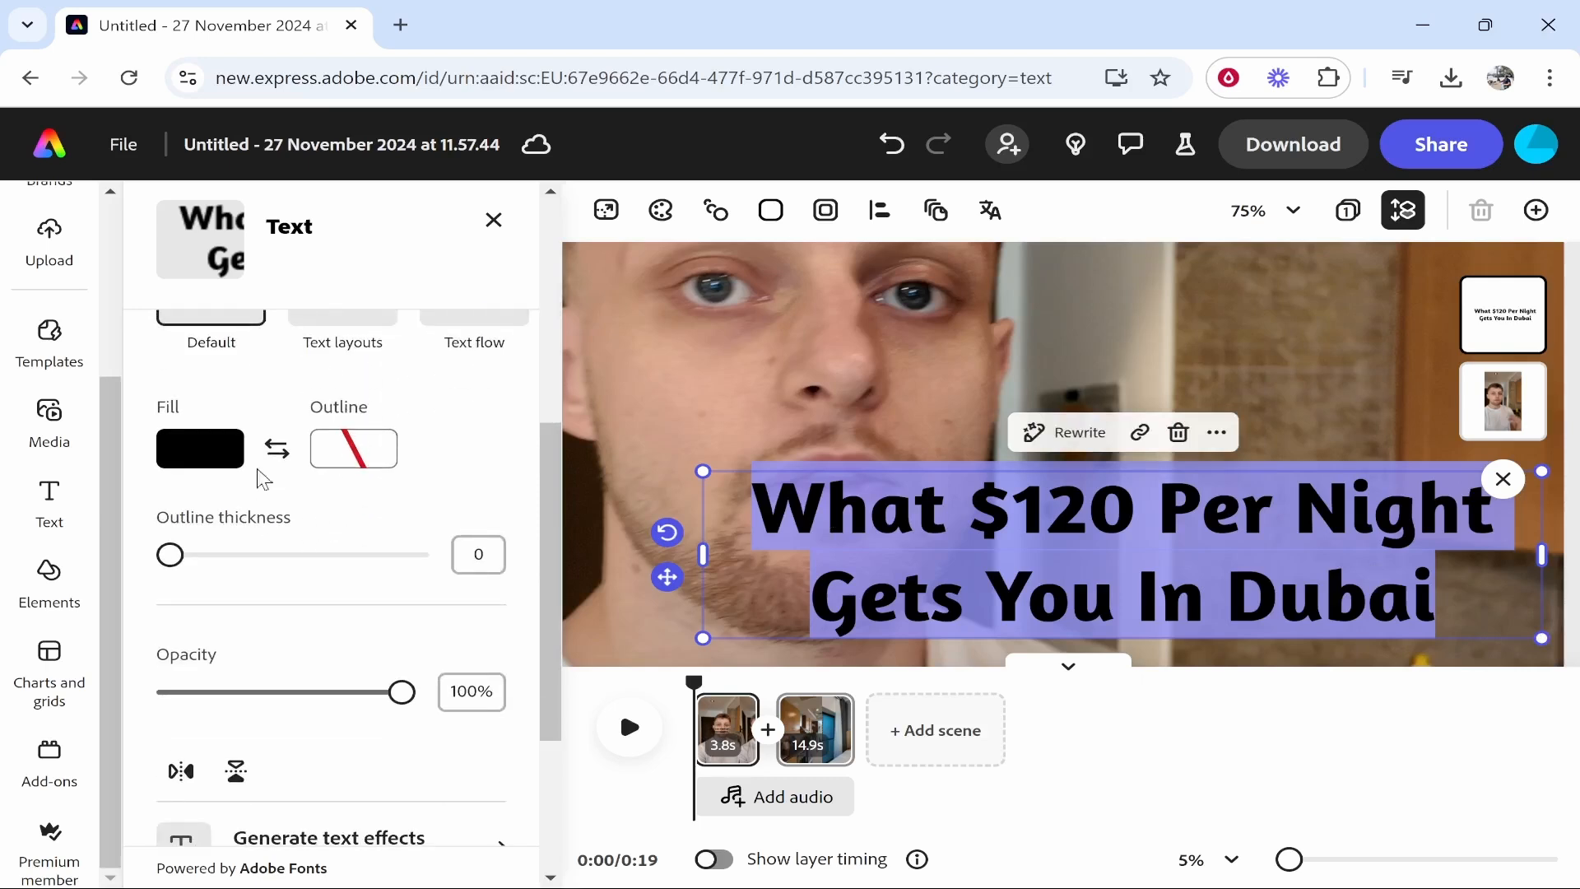
pyautogui.click(354, 452)
pyautogui.click(455, 405)
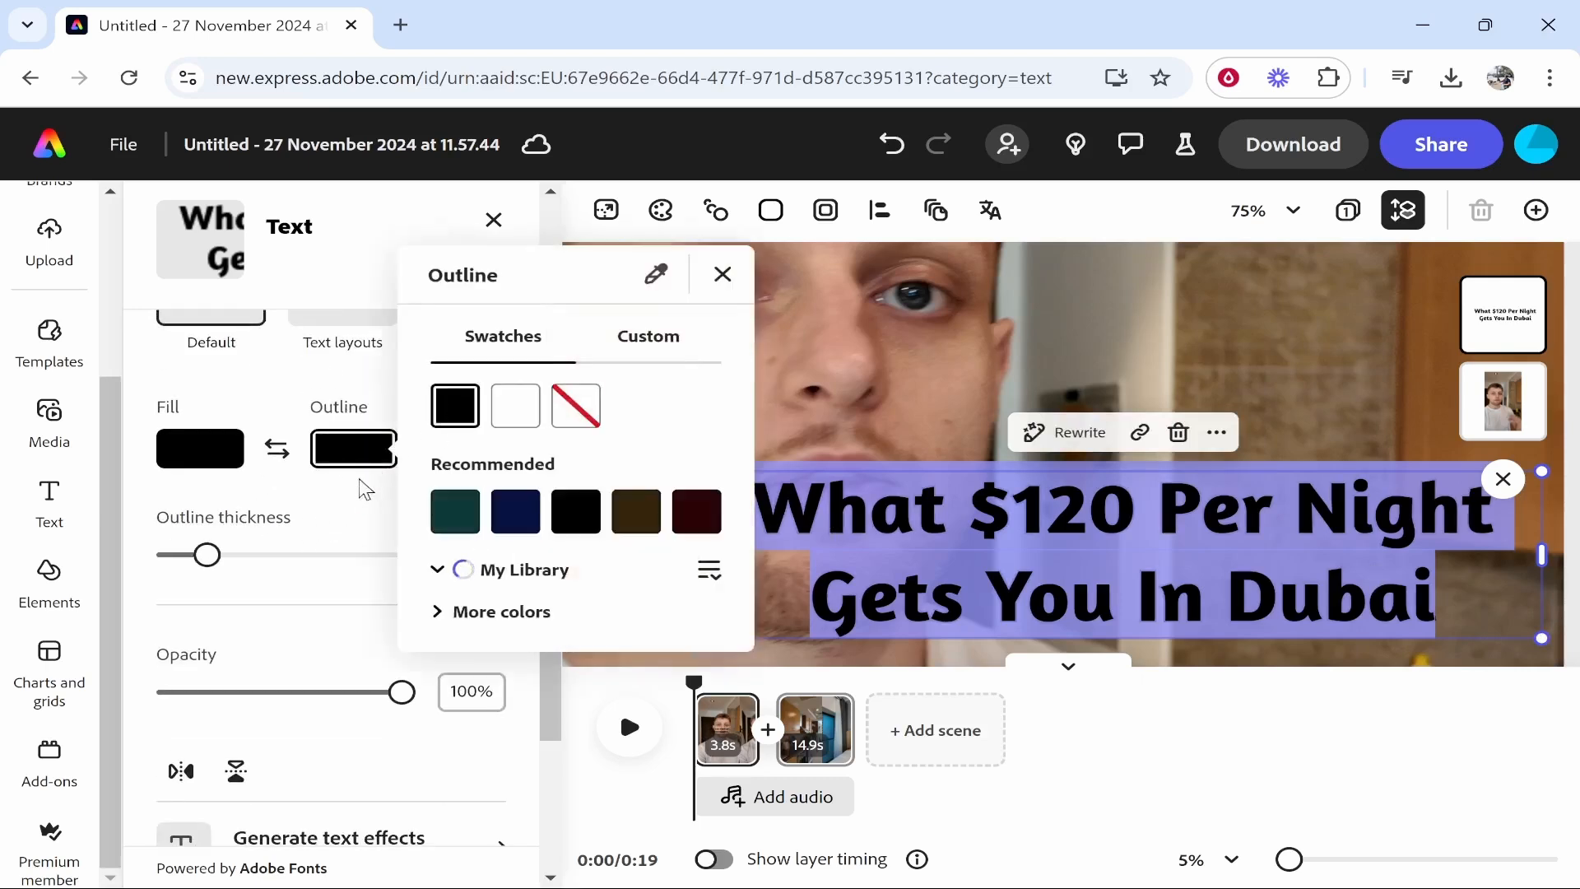
# Change the title's fill to white and increase its black outline thickness to 81
pyautogui.click(251, 480)
pyautogui.click(235, 480)
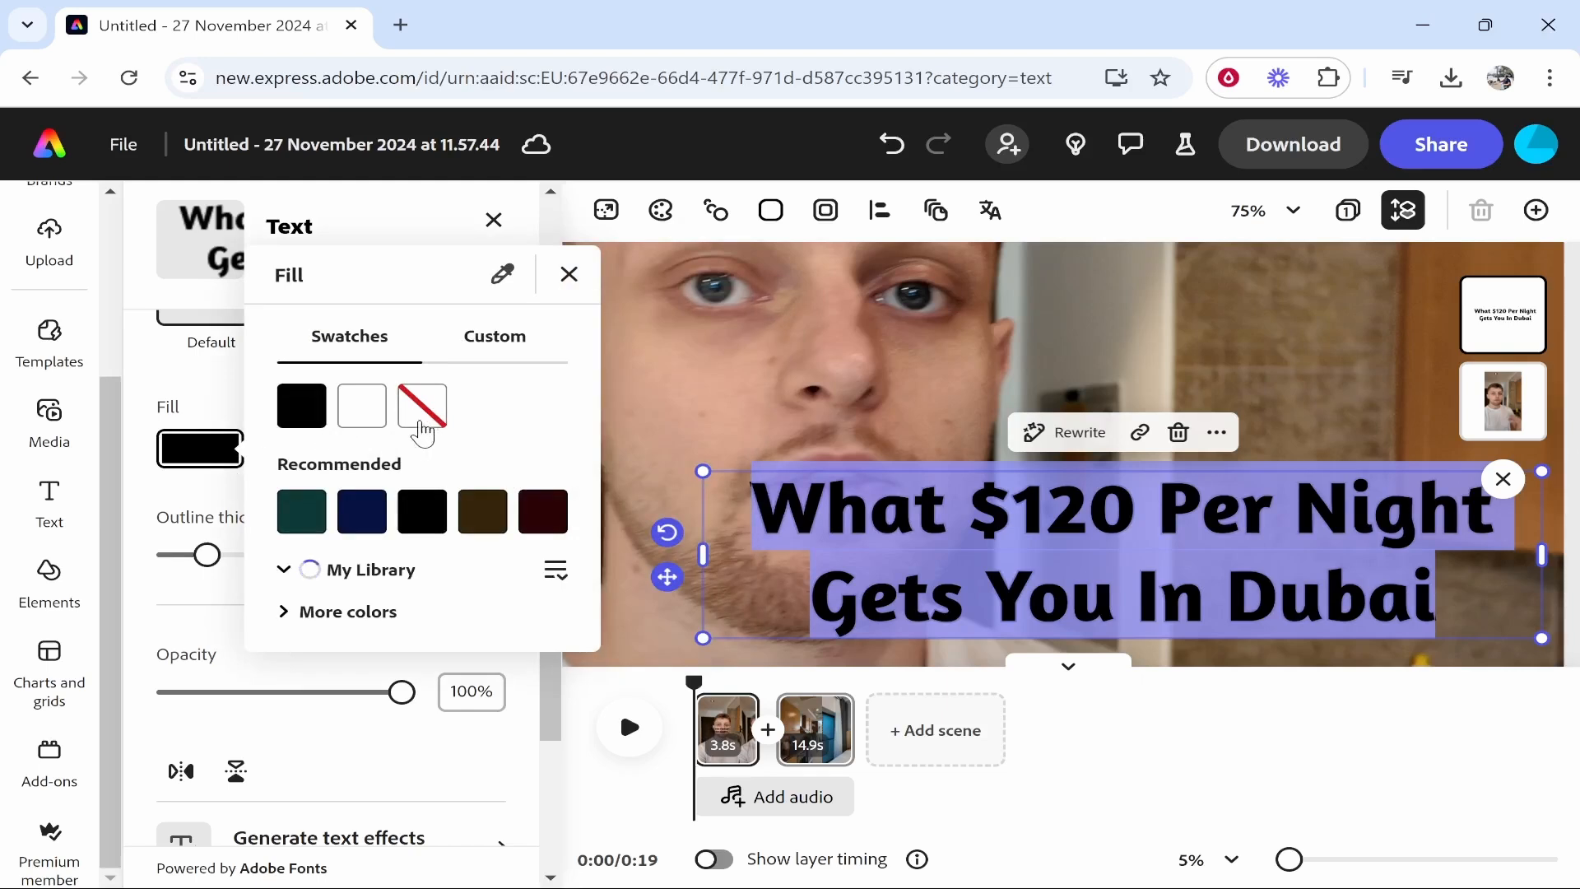
pyautogui.click(206, 556)
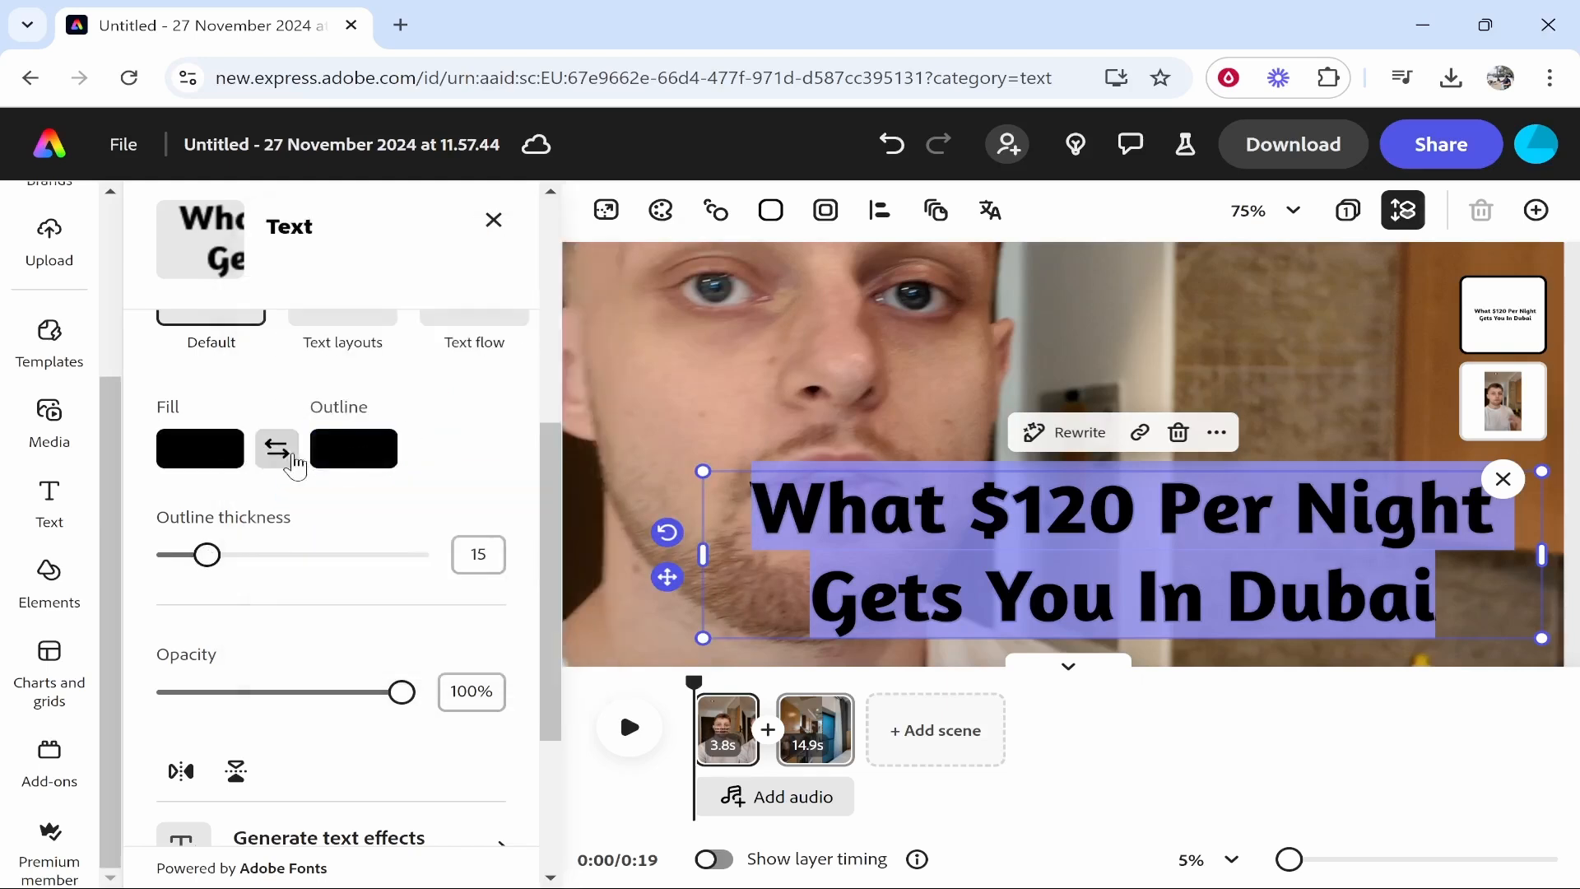
pyautogui.click(239, 451)
pyautogui.click(357, 374)
pyautogui.moveTo(206, 555); pyautogui.dragTo(321, 557)
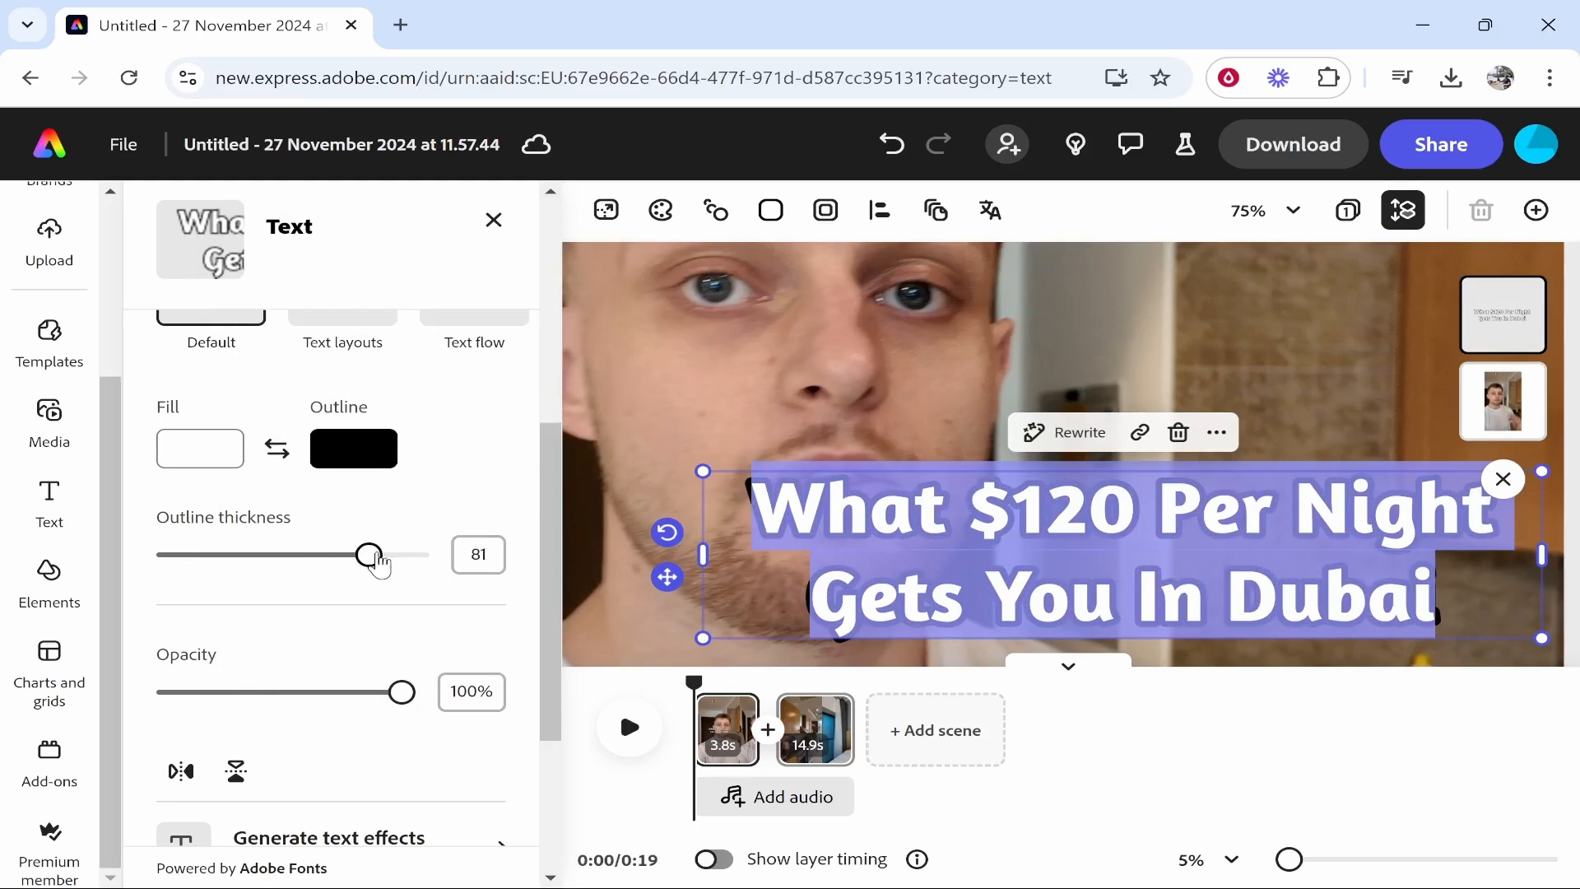
pyautogui.click(904, 415)
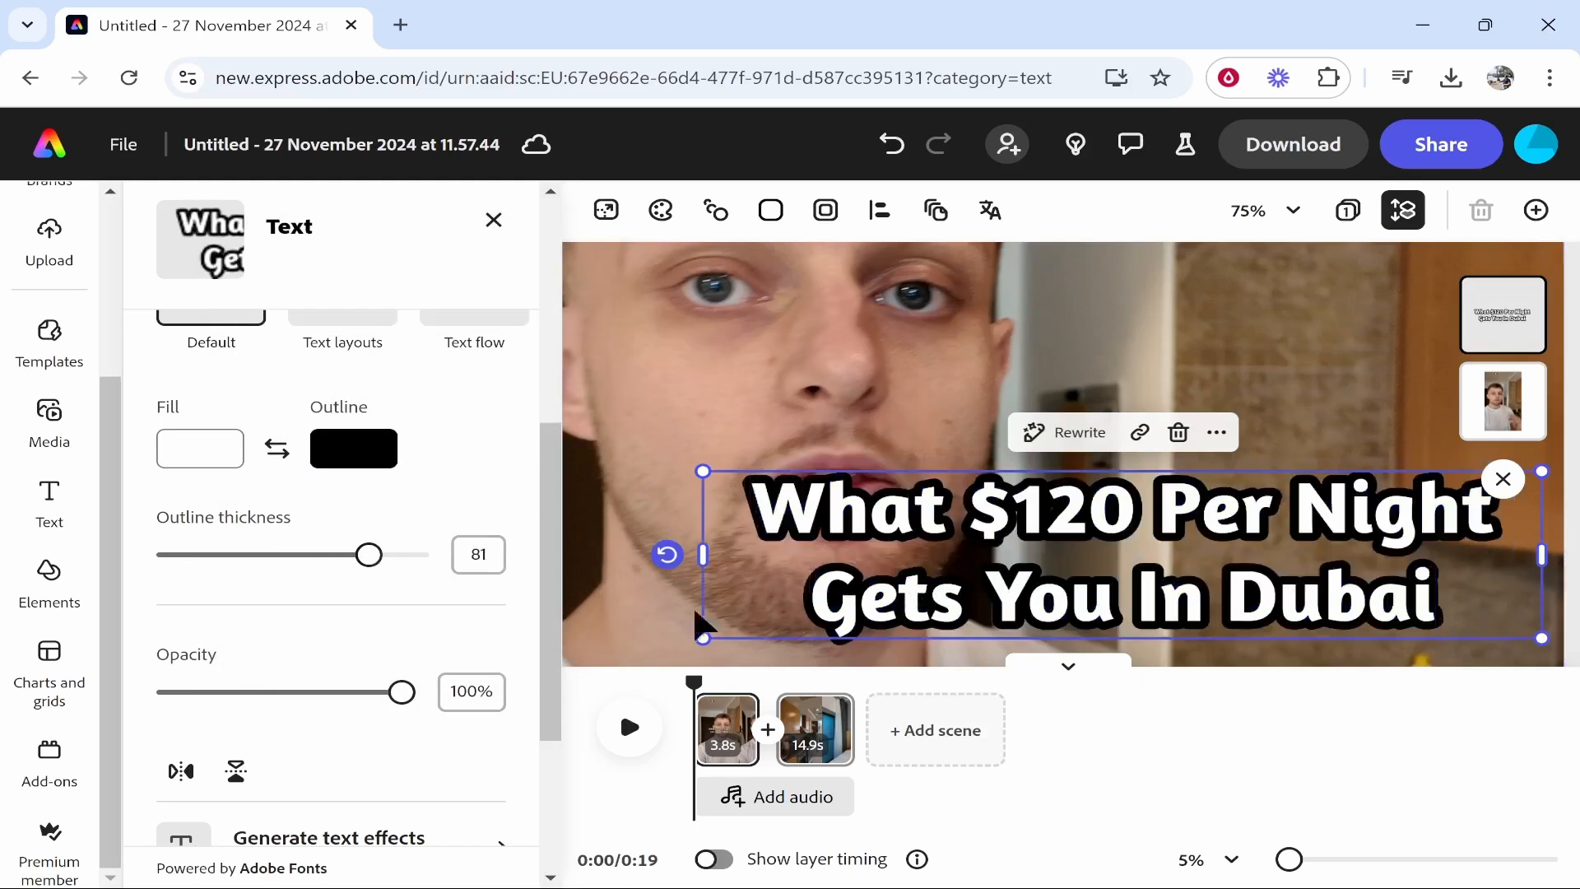
# Change the title's font to Bebas Neue in the Regular style
pyautogui.scroll(6, 348, 567)
pyautogui.click(231, 572)
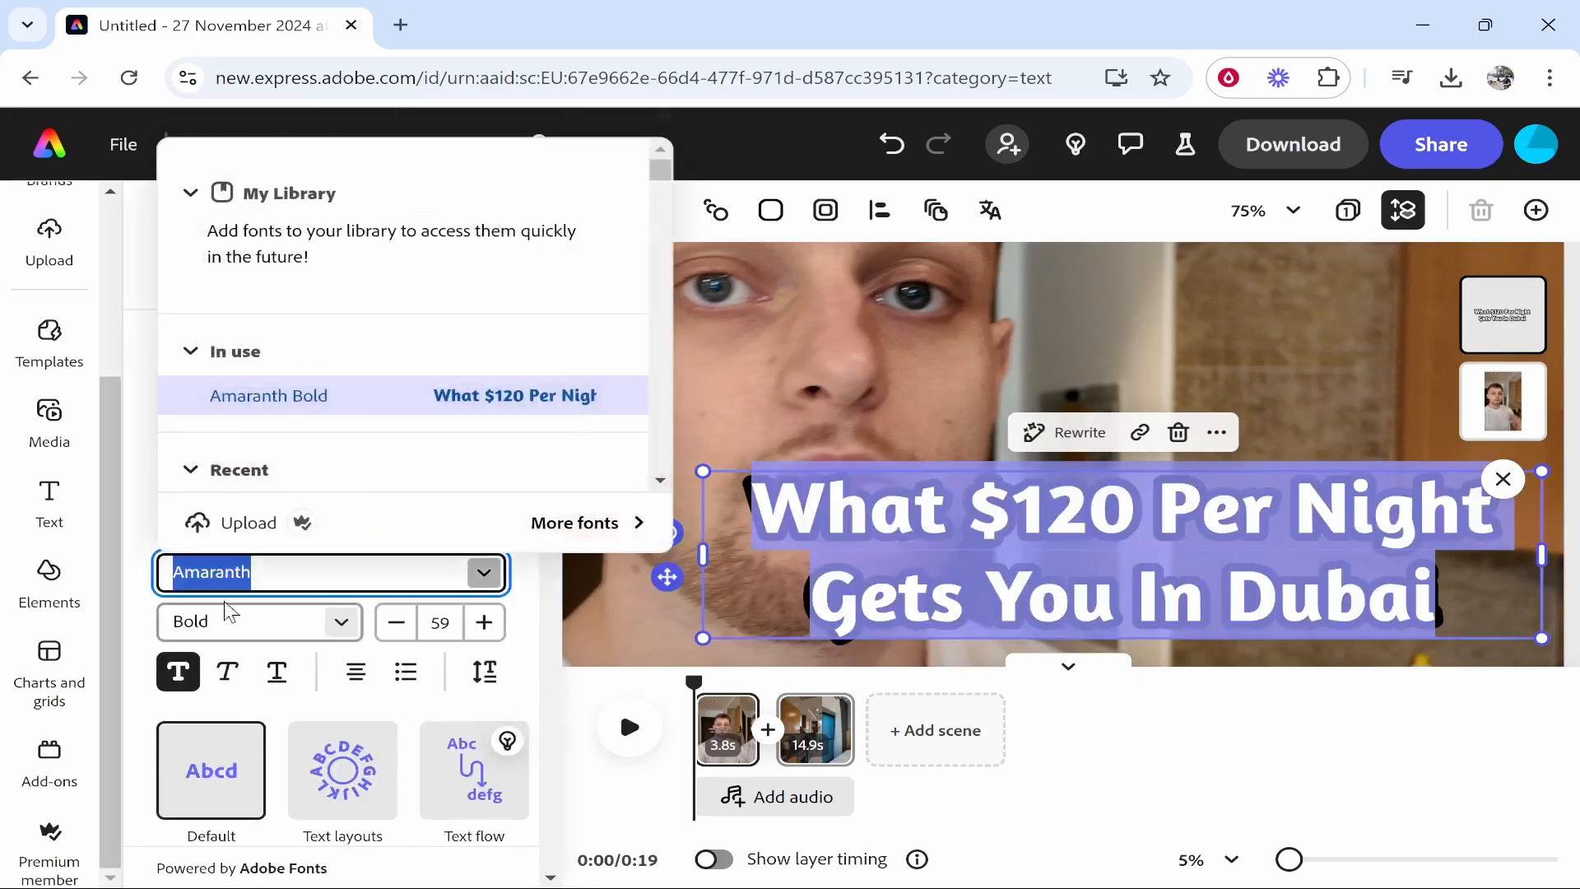
pyautogui.scroll(-3, 345, 466)
pyautogui.scroll(-15, 345, 467)
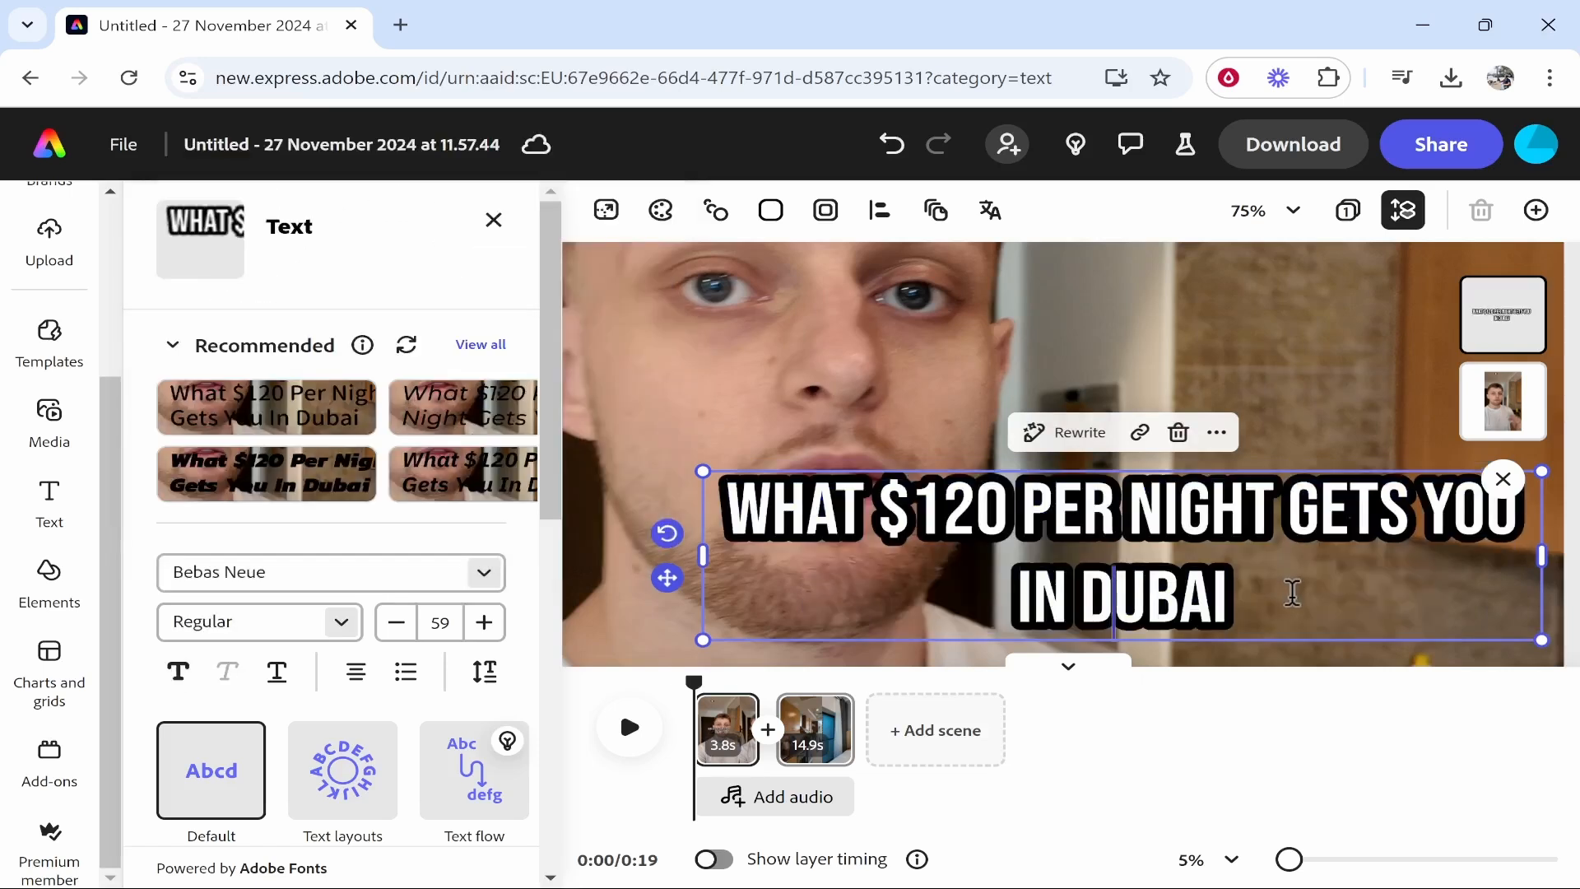
# Enlarge the whole title text to size 73 and reduce its line spacing to 0.93
pyautogui.moveTo(1290, 595); pyautogui.dragTo(675, 511)
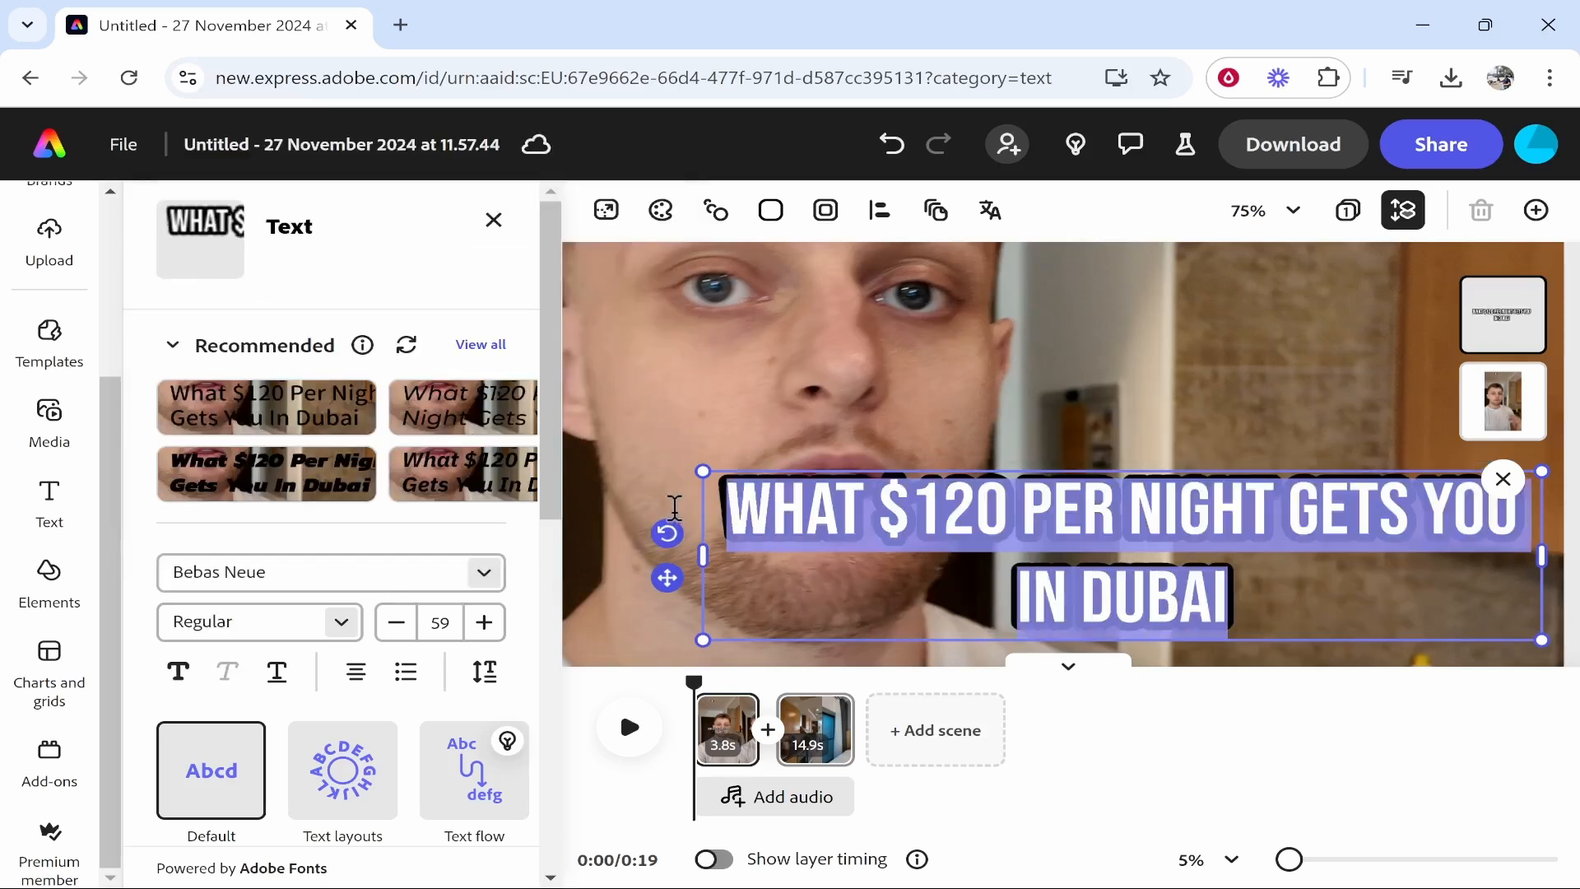
pyautogui.click(486, 624)
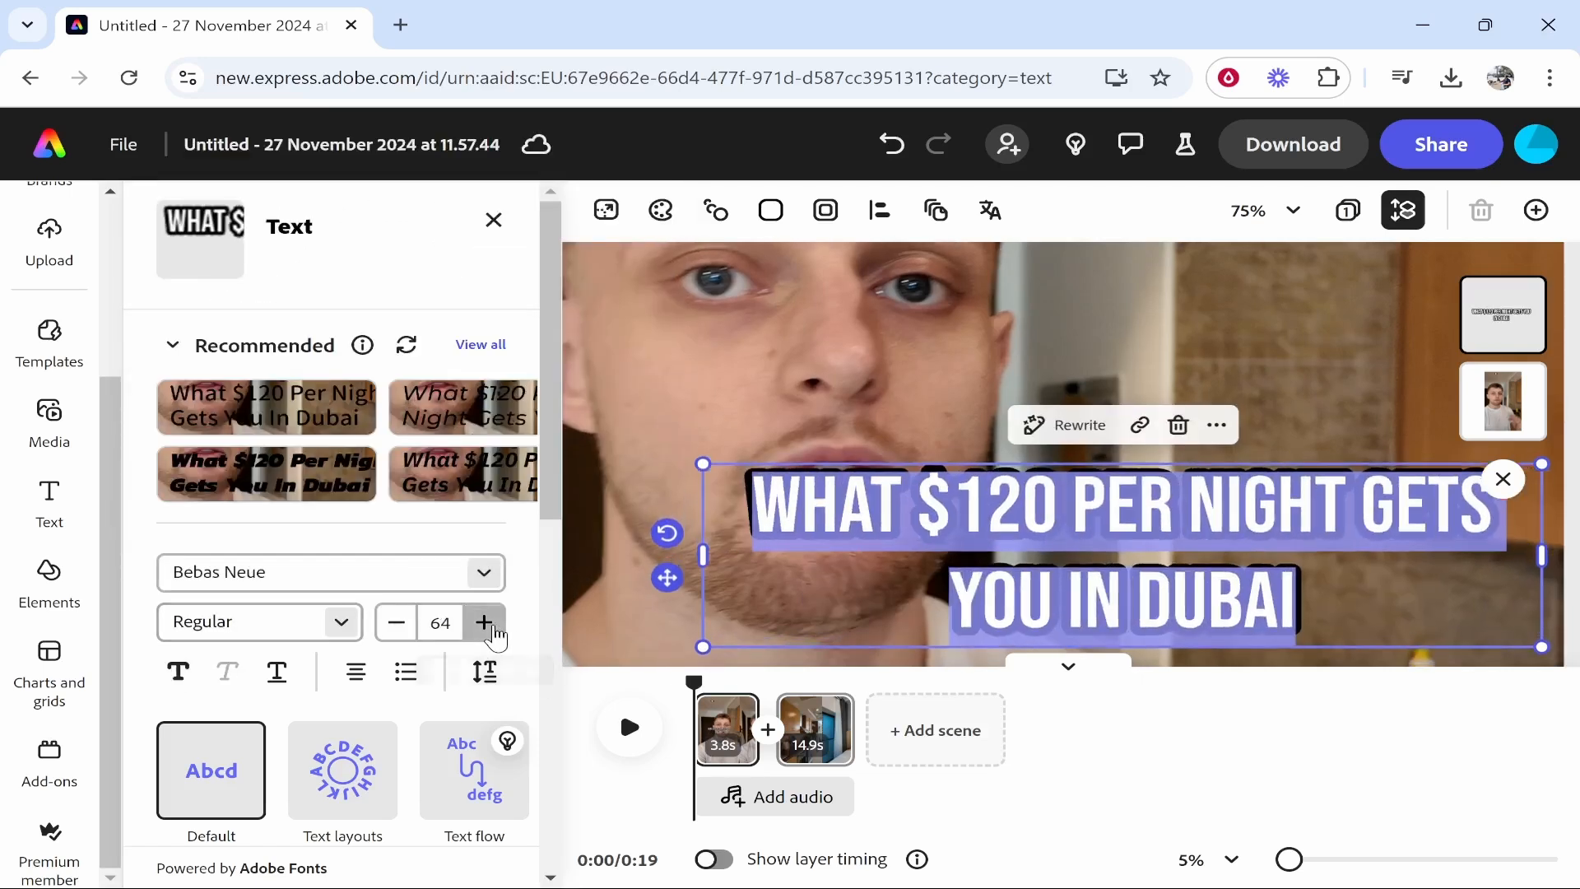
pyautogui.click(486, 624)
pyautogui.click(486, 624)
pyautogui.click(485, 624)
pyautogui.click(1145, 488)
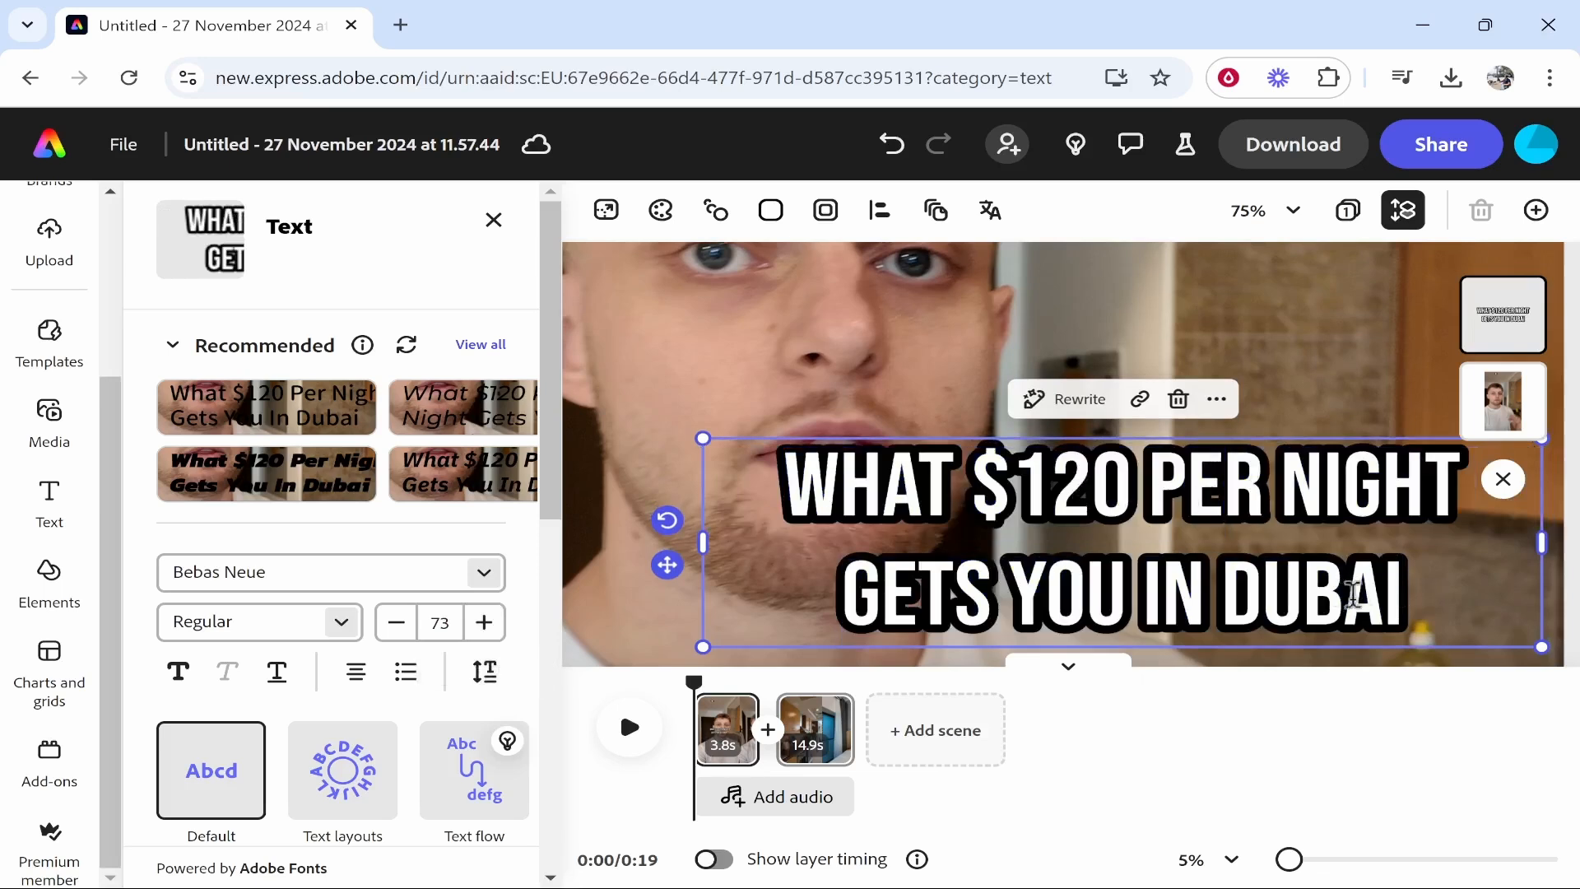
pyautogui.click(485, 672)
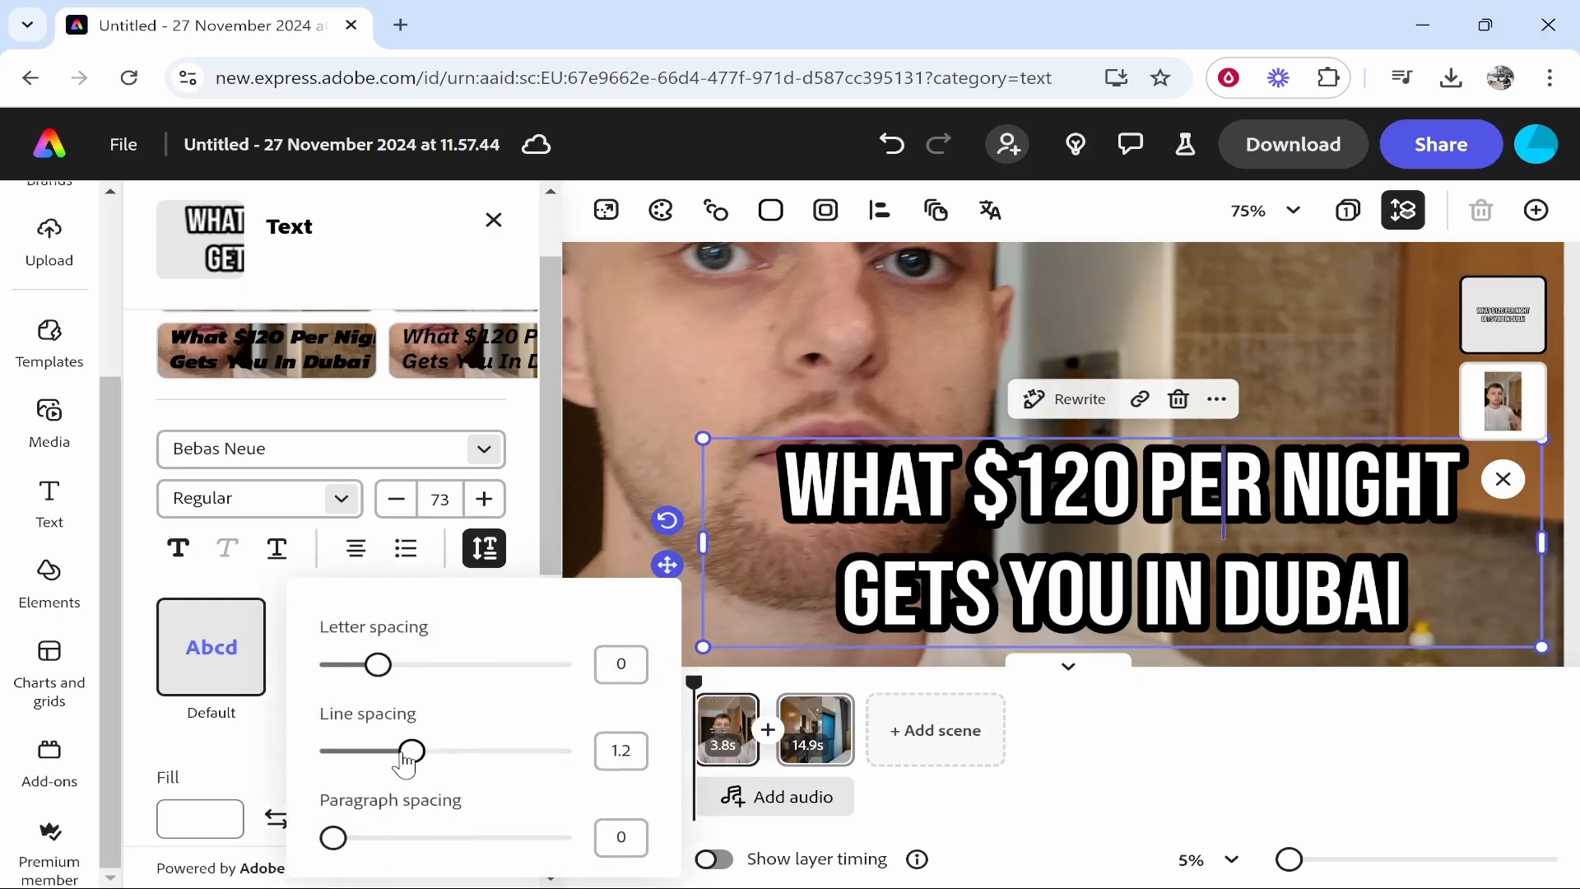
pyautogui.moveTo(409, 757); pyautogui.dragTo(379, 761)
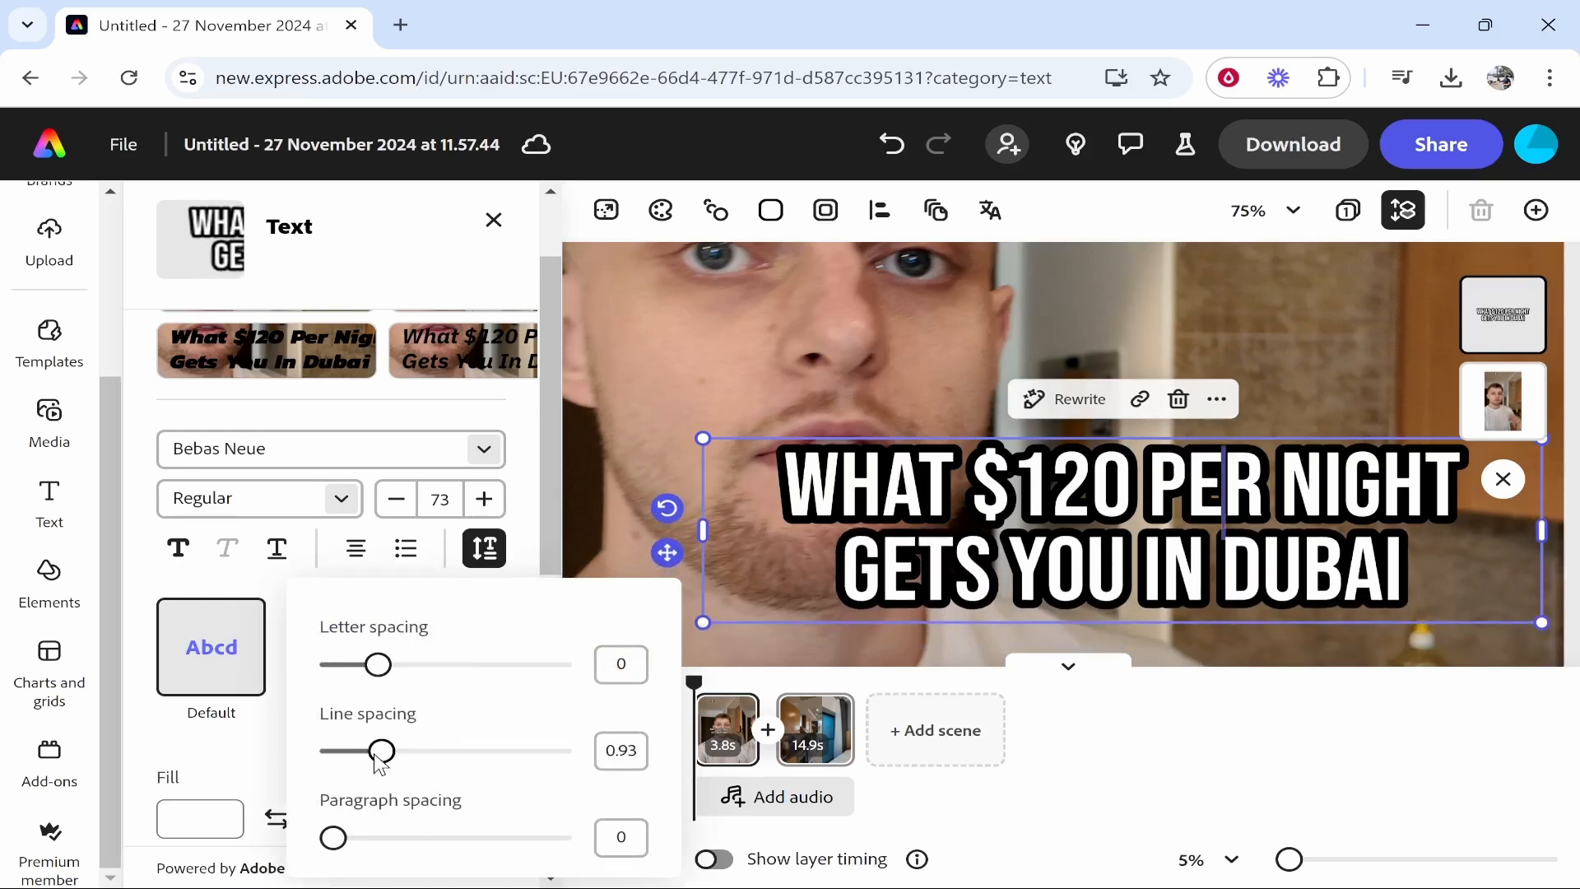
# Move the title lower onto the man's chest, centered horizontally in the frame
pyautogui.click(1263, 214)
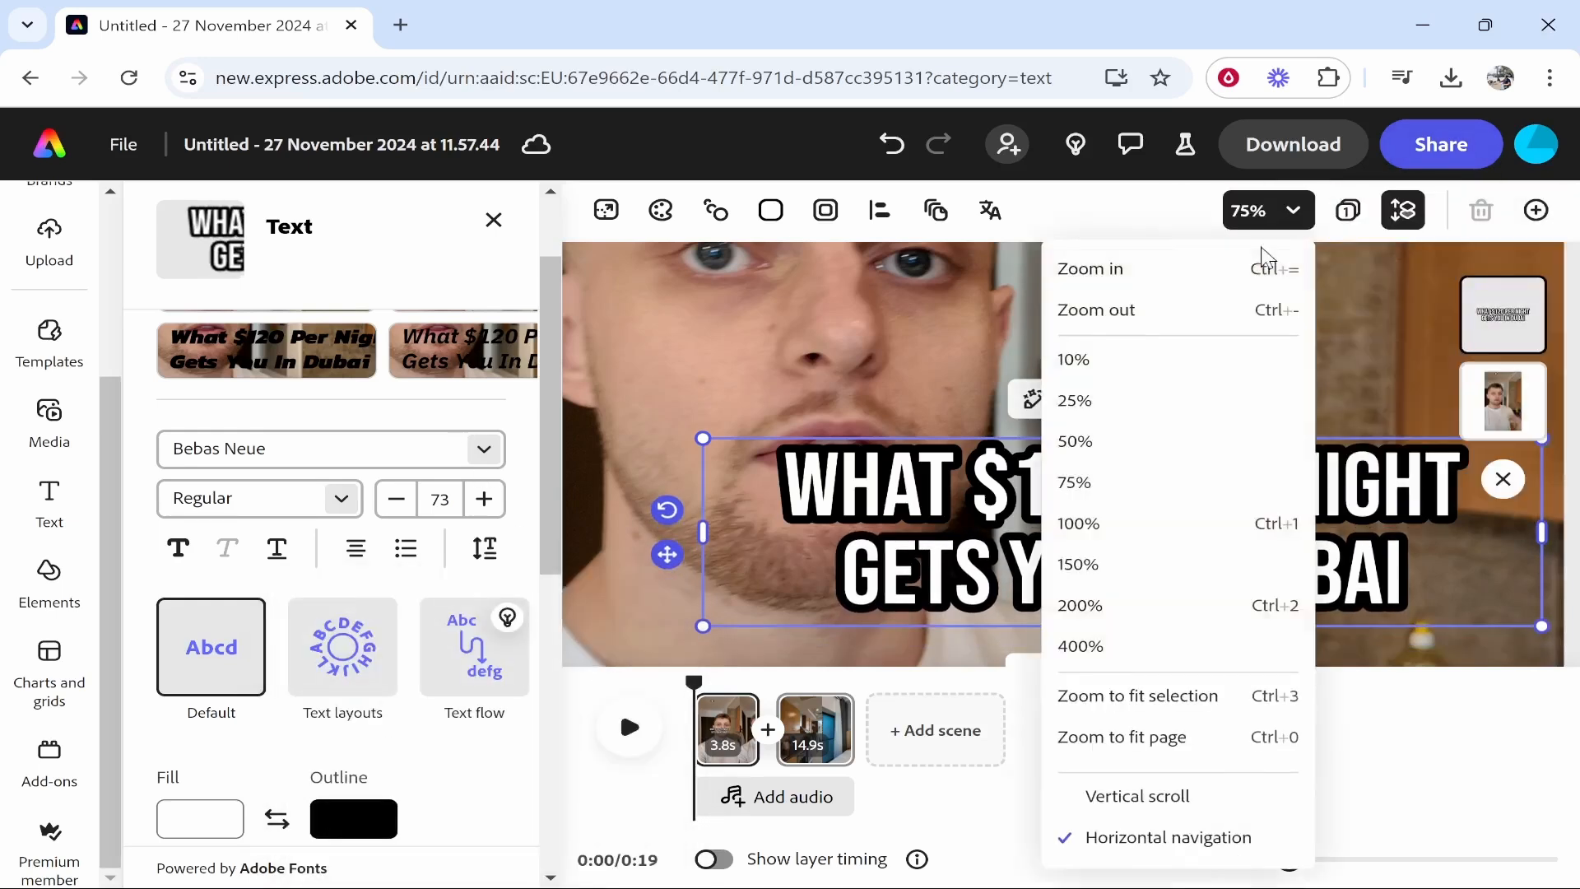
pyautogui.click(1095, 313)
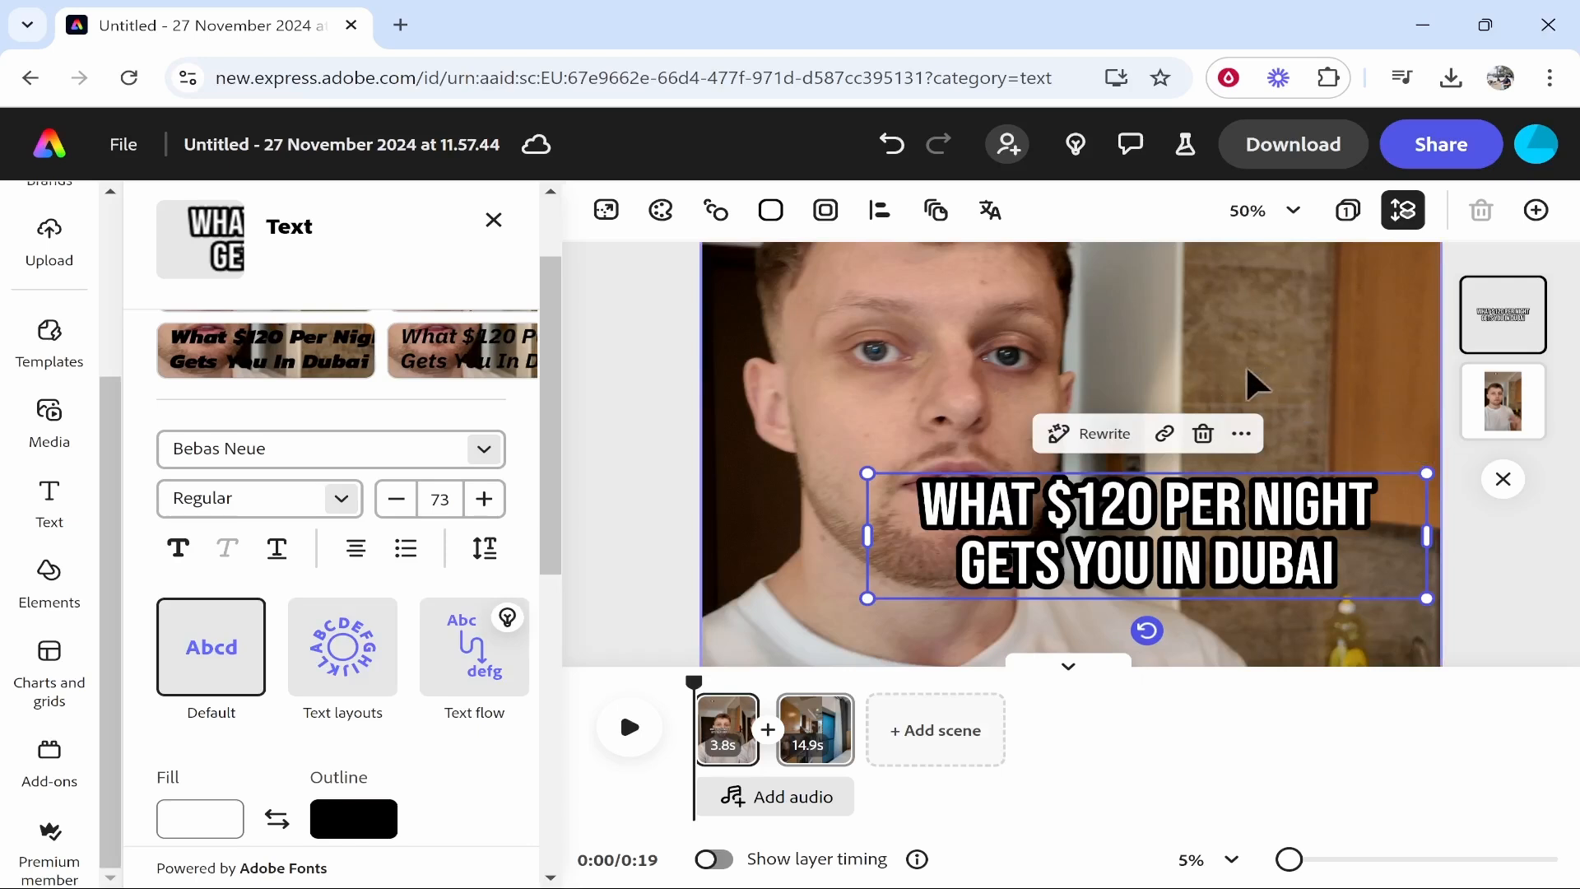
pyautogui.scroll(-5, 1248, 371)
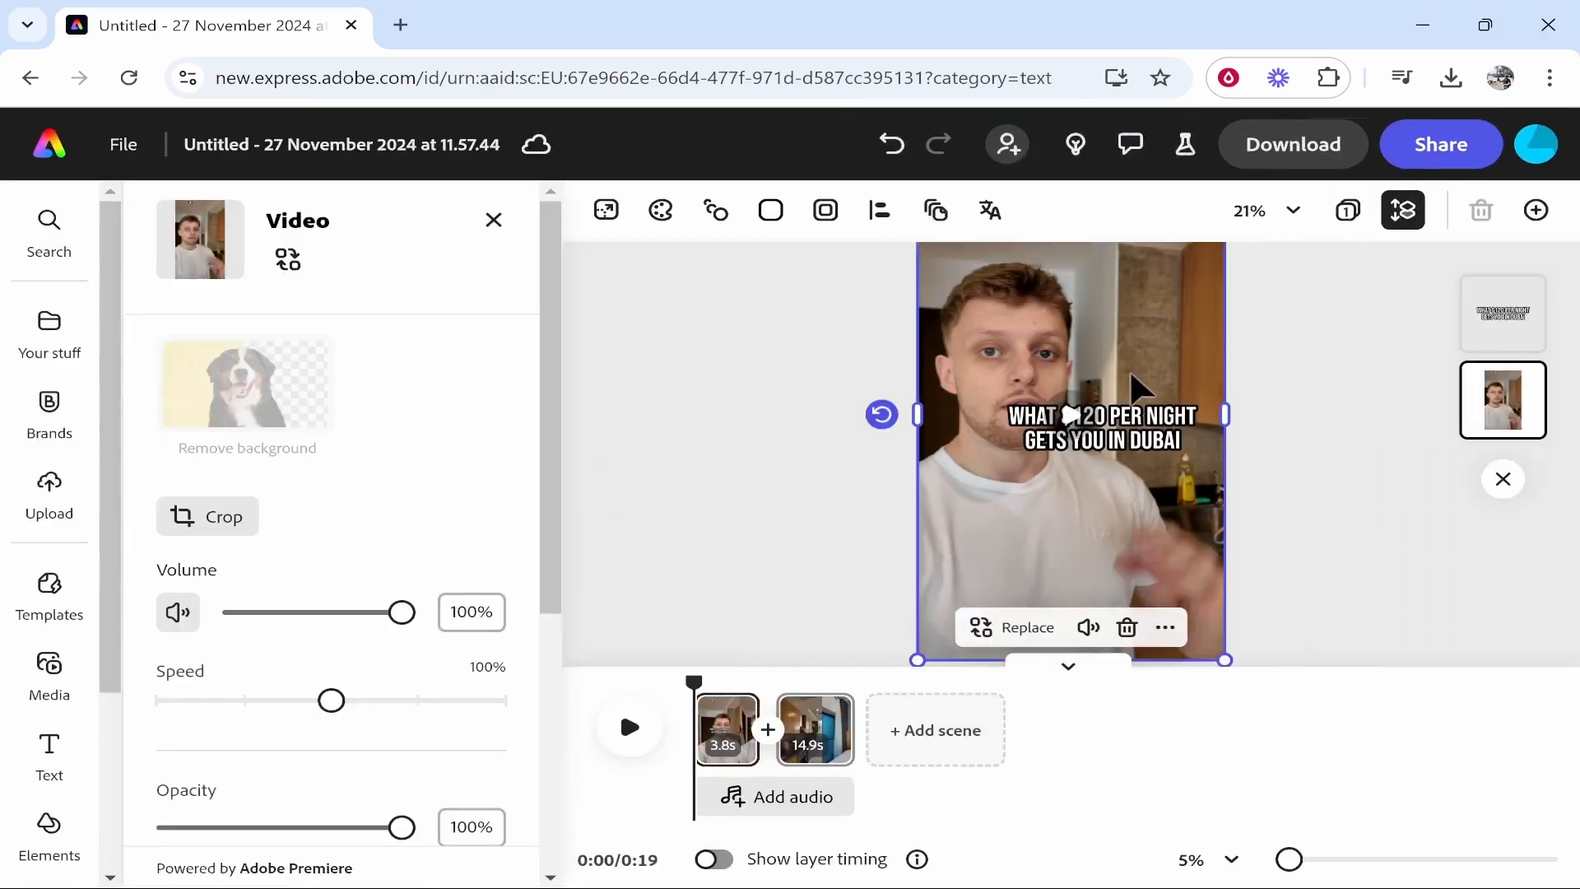
pyautogui.scroll(-1, 1129, 389)
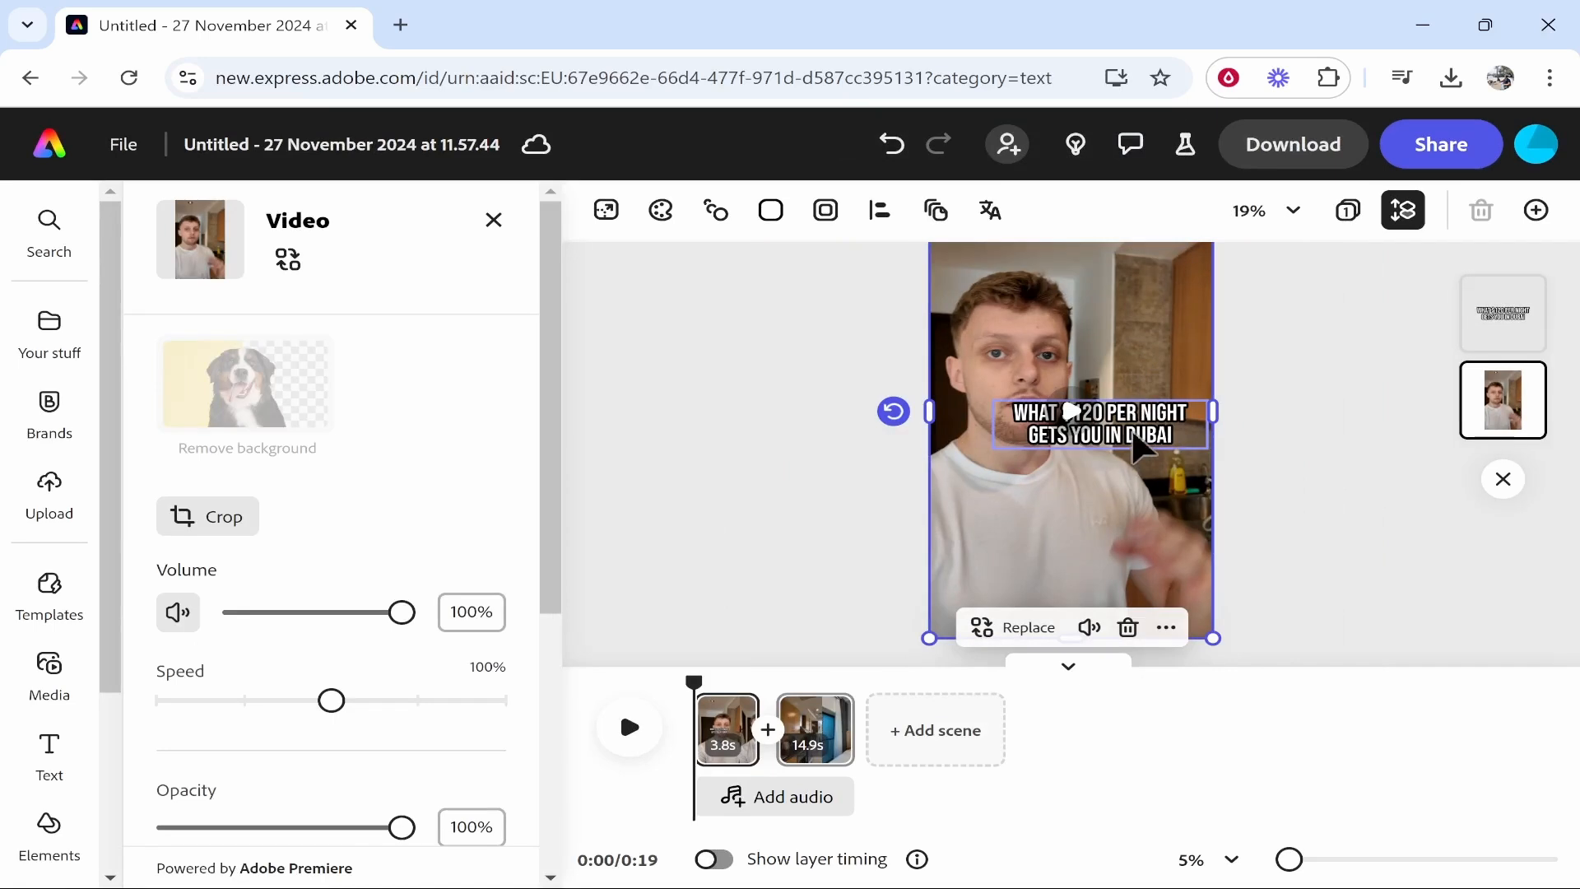
pyautogui.moveTo(1138, 403); pyautogui.dragTo(1117, 500)
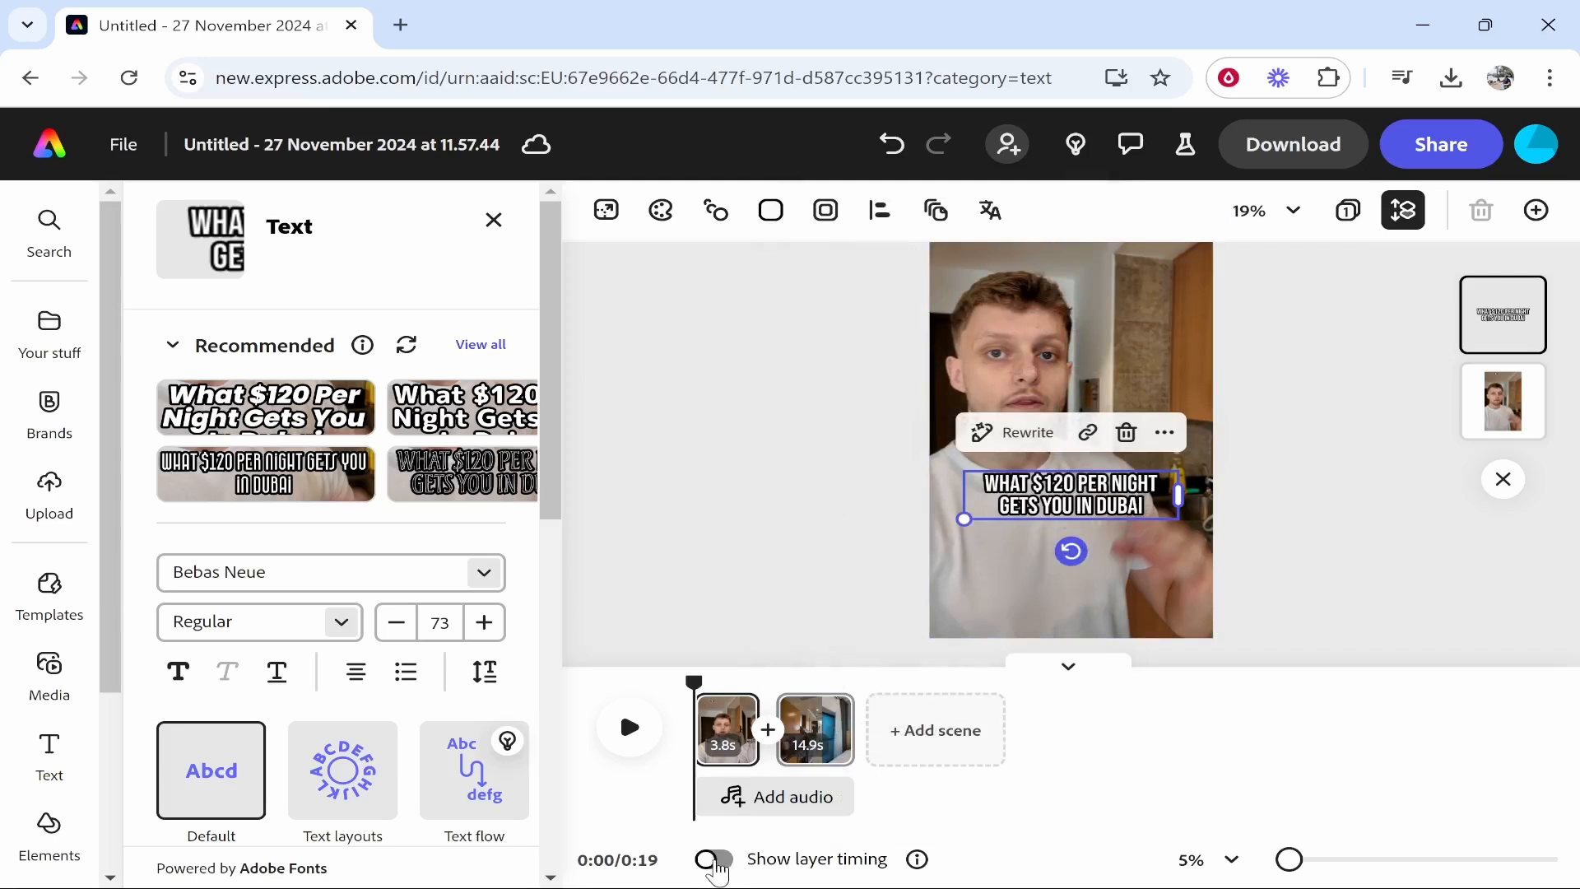
# Show the layer timing and shorten the title layer so it ends about 2 seconds into the first scene
pyautogui.click(716, 860)
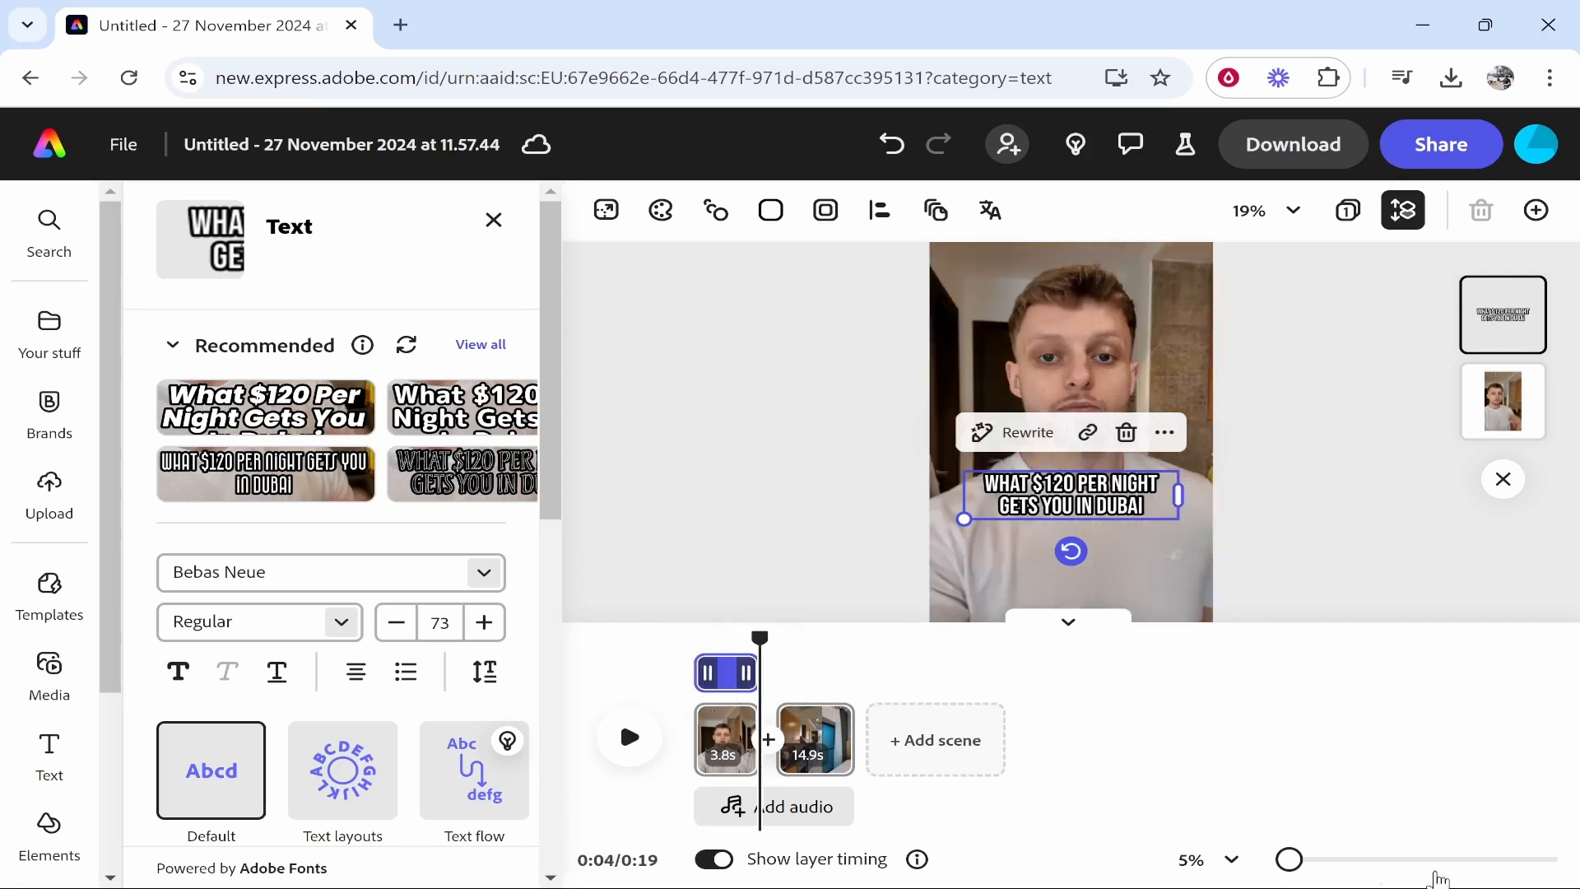
pyautogui.moveTo(1350, 860); pyautogui.dragTo(1340, 860)
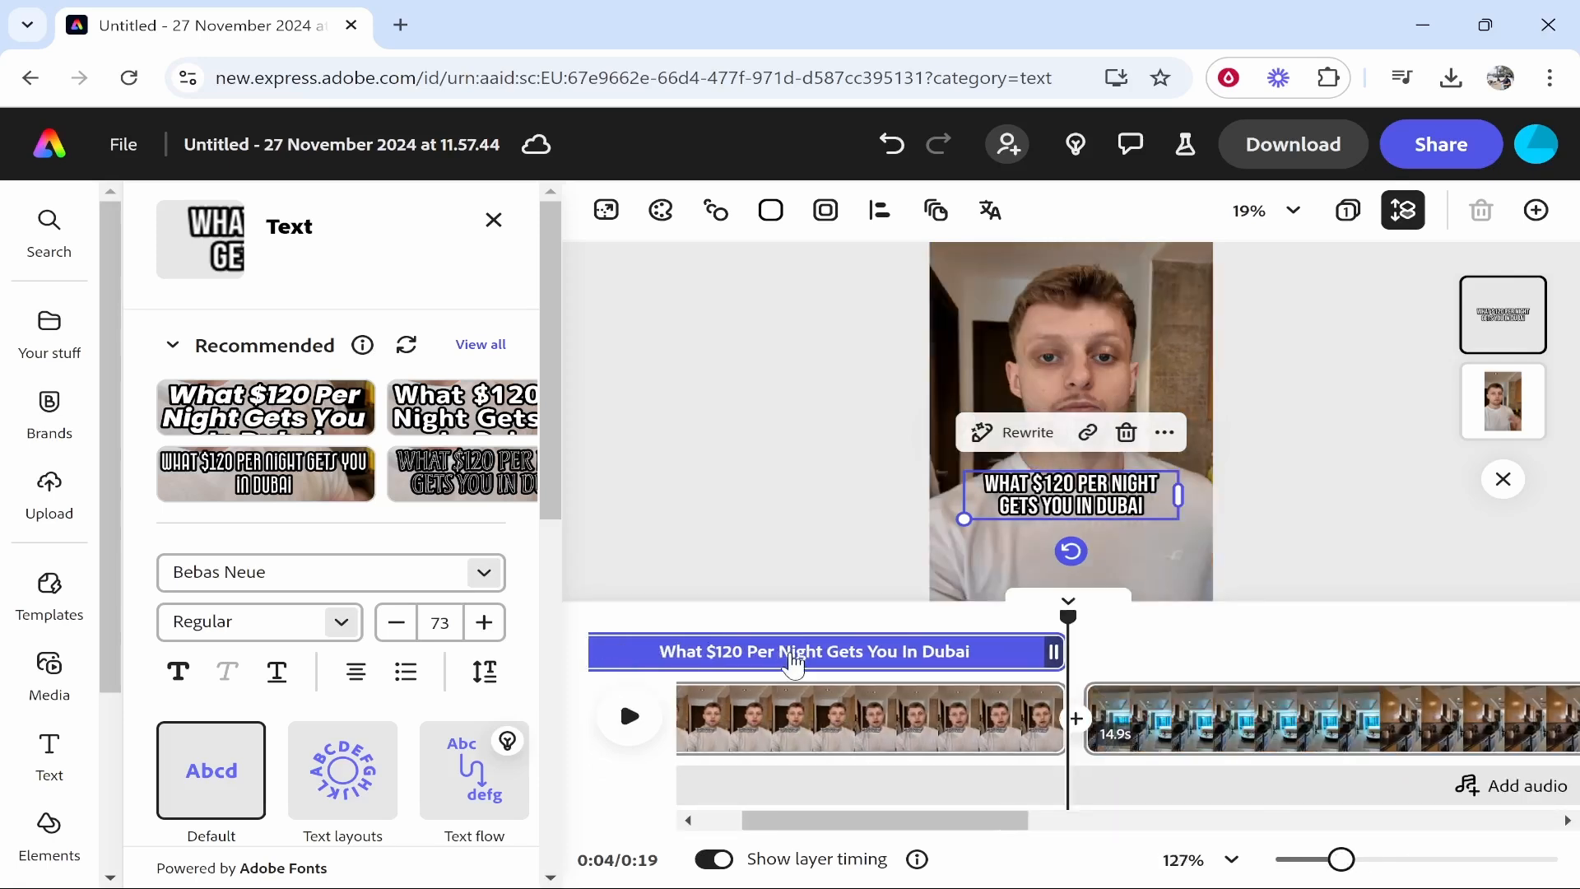
pyautogui.click(790, 656)
pyautogui.moveTo(1185, 648); pyautogui.dragTo(931, 654)
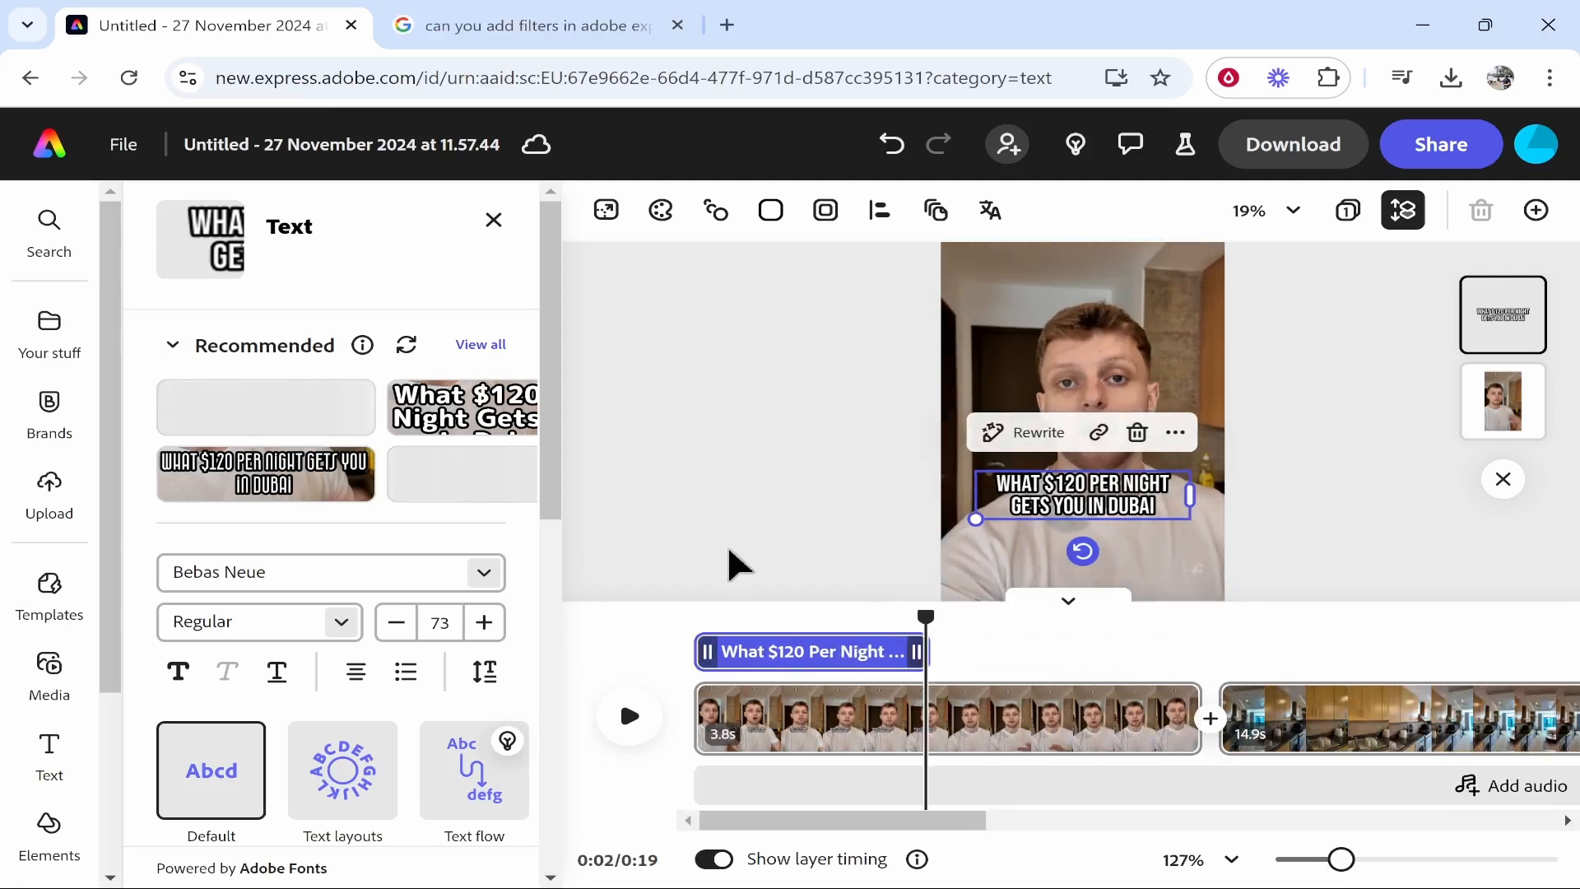
# Play the video from the start to check when the title disappears
pyautogui.click(730, 551)
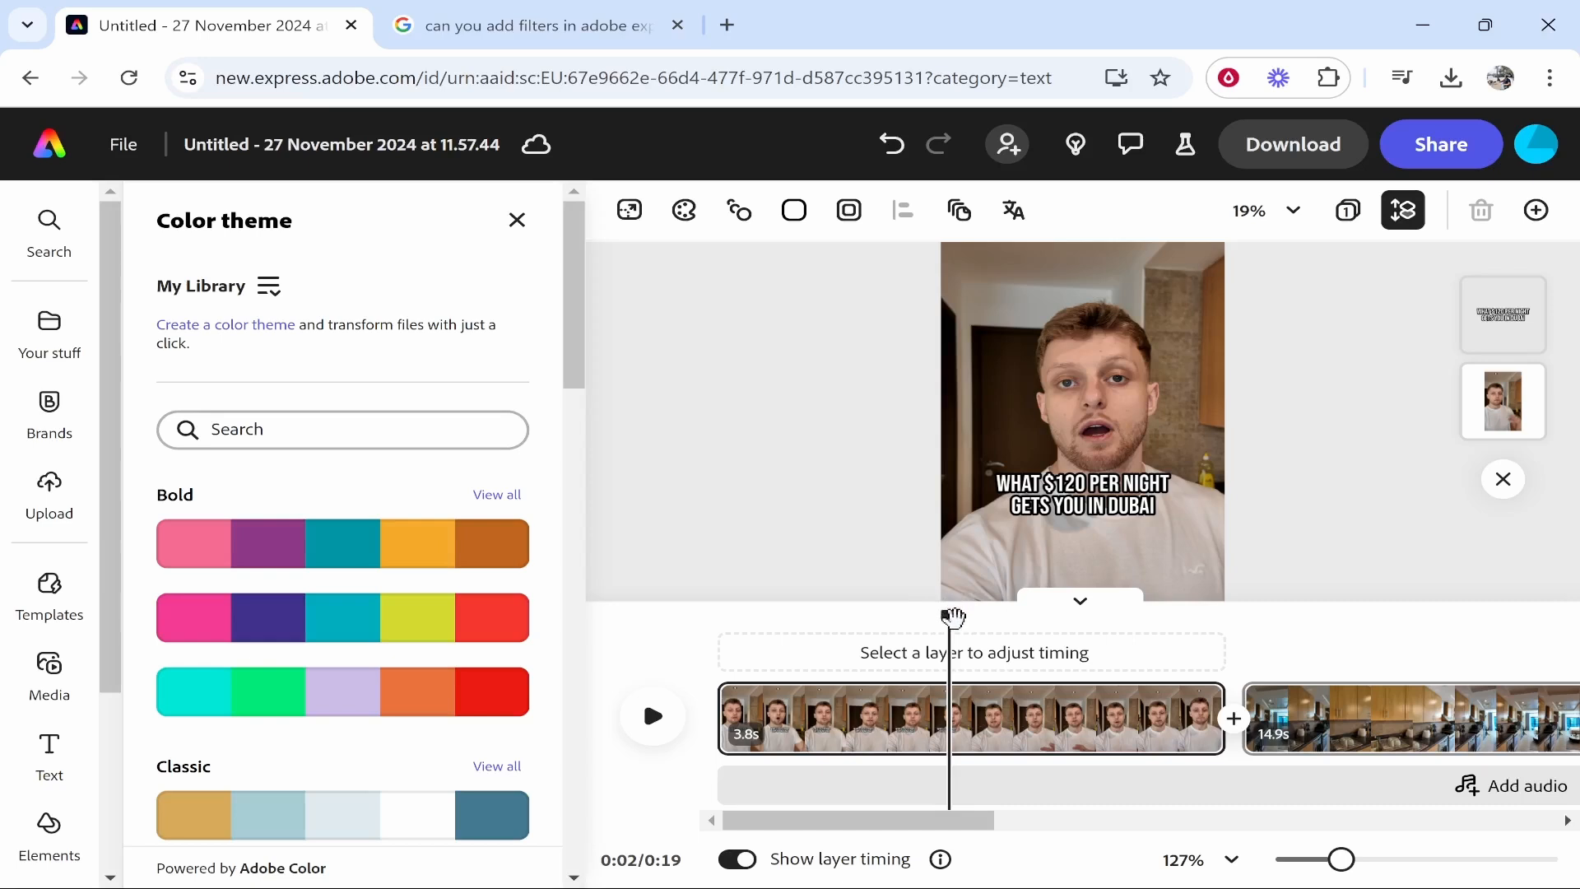
pyautogui.moveTo(953, 616); pyautogui.dragTo(717, 617)
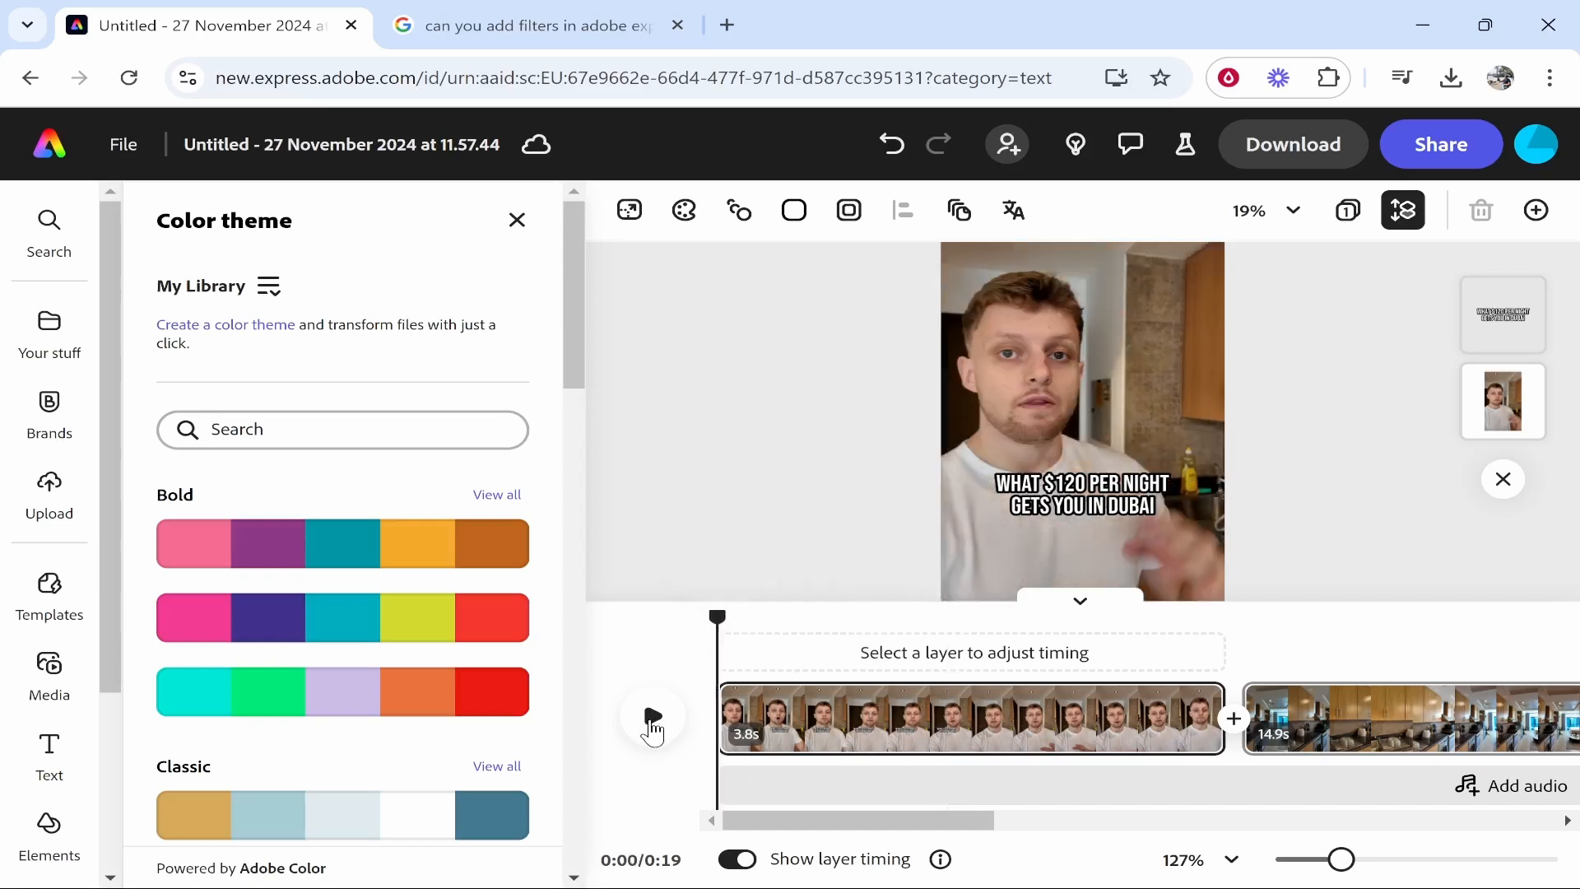
pyautogui.click(655, 722)
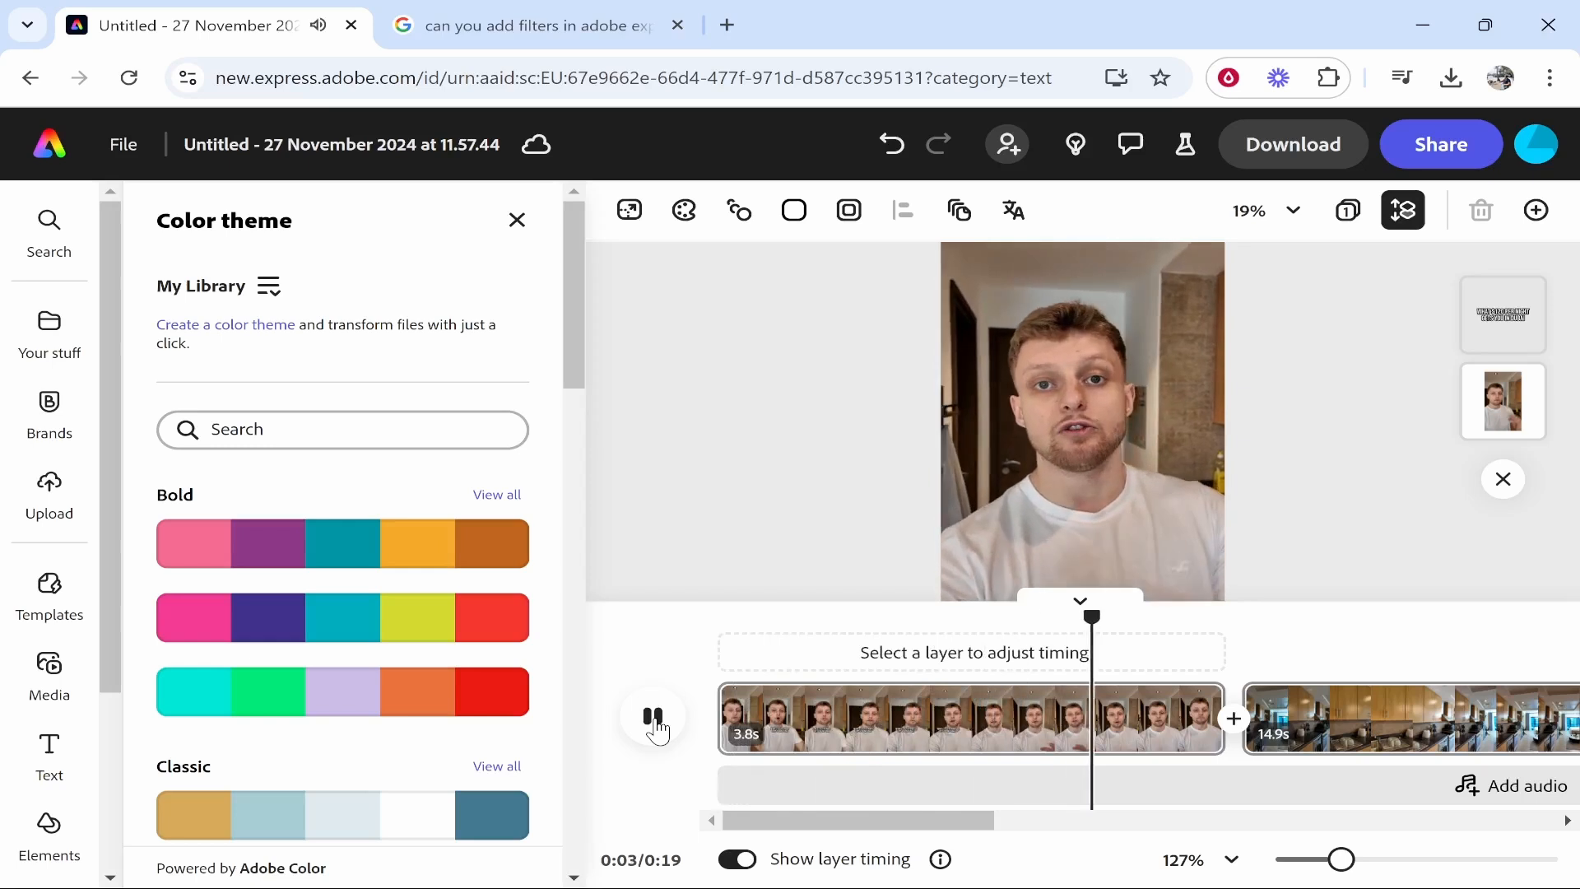
pyautogui.click(1432, 721)
# Add a Push transition between the first and second scenes
pyautogui.click(1234, 719)
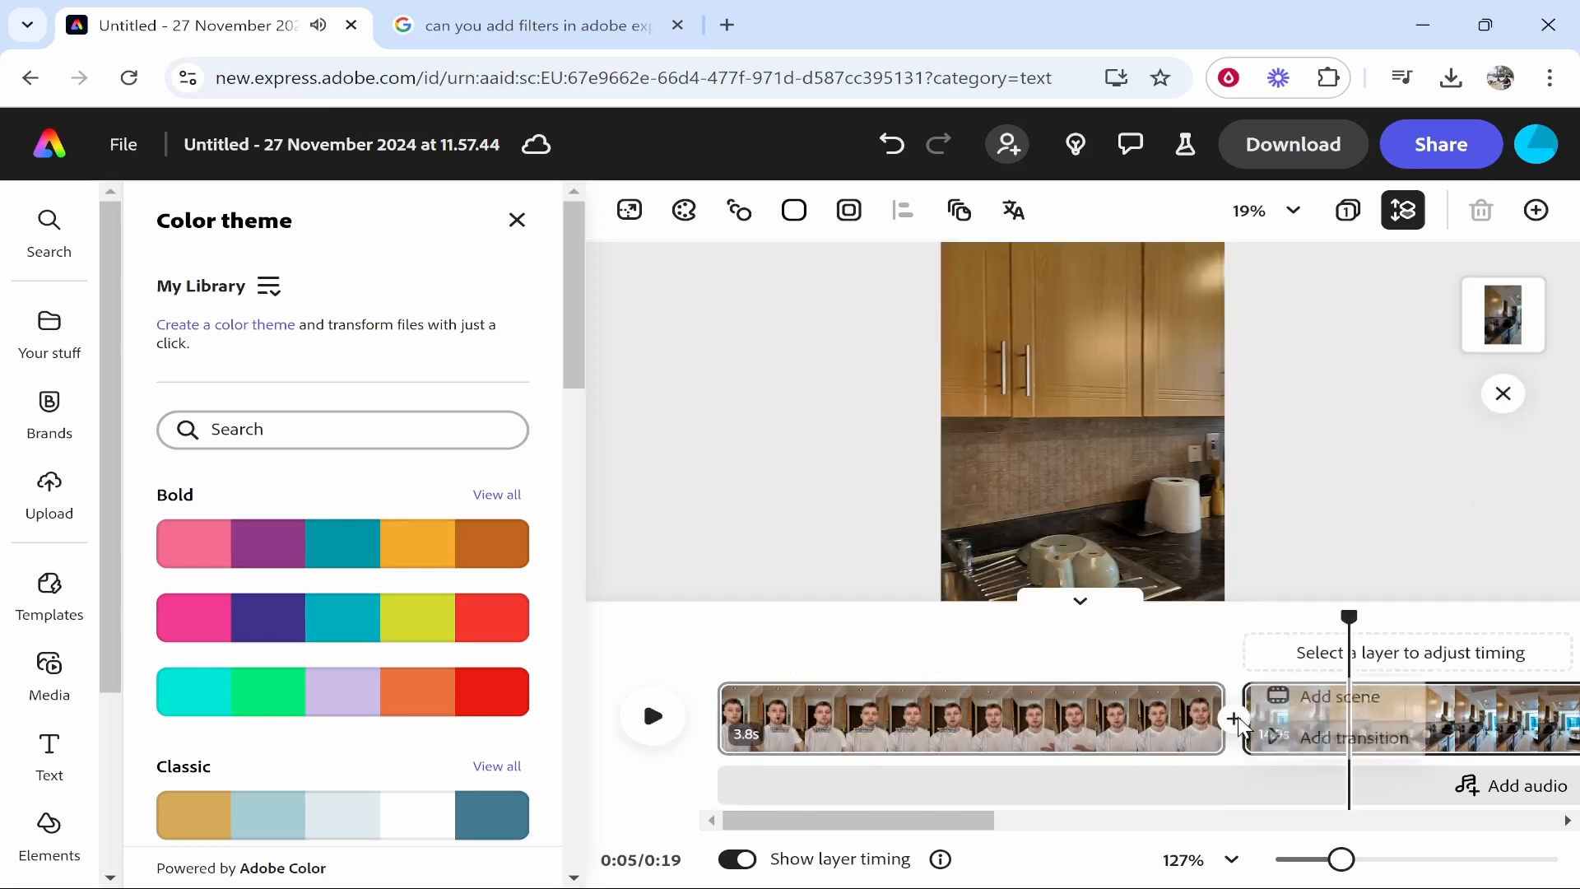
pyautogui.click(1287, 733)
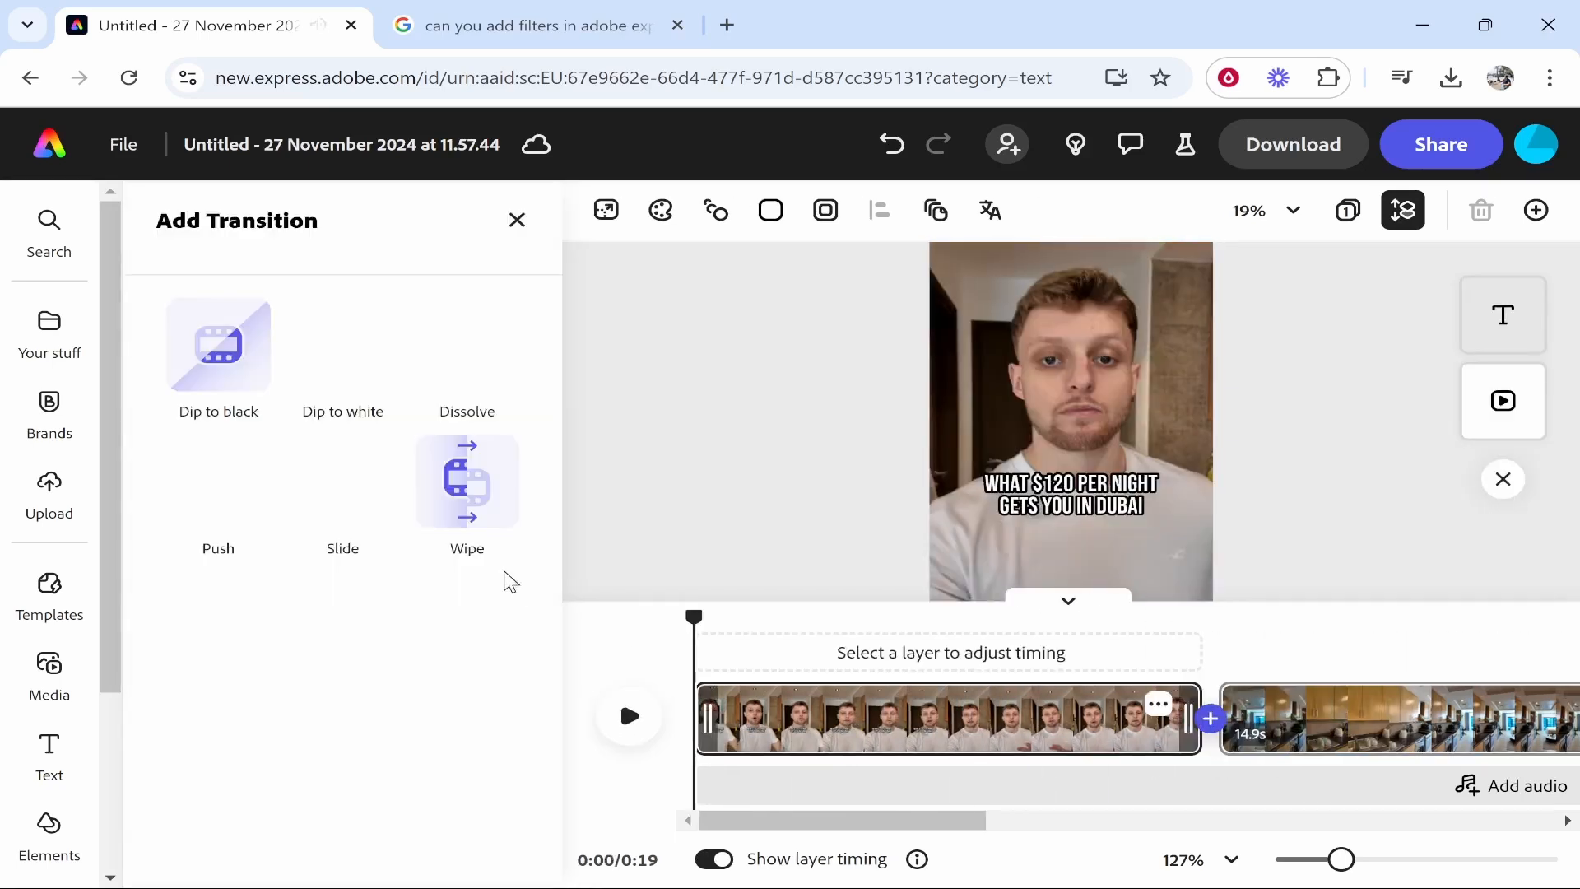
pyautogui.click(257, 512)
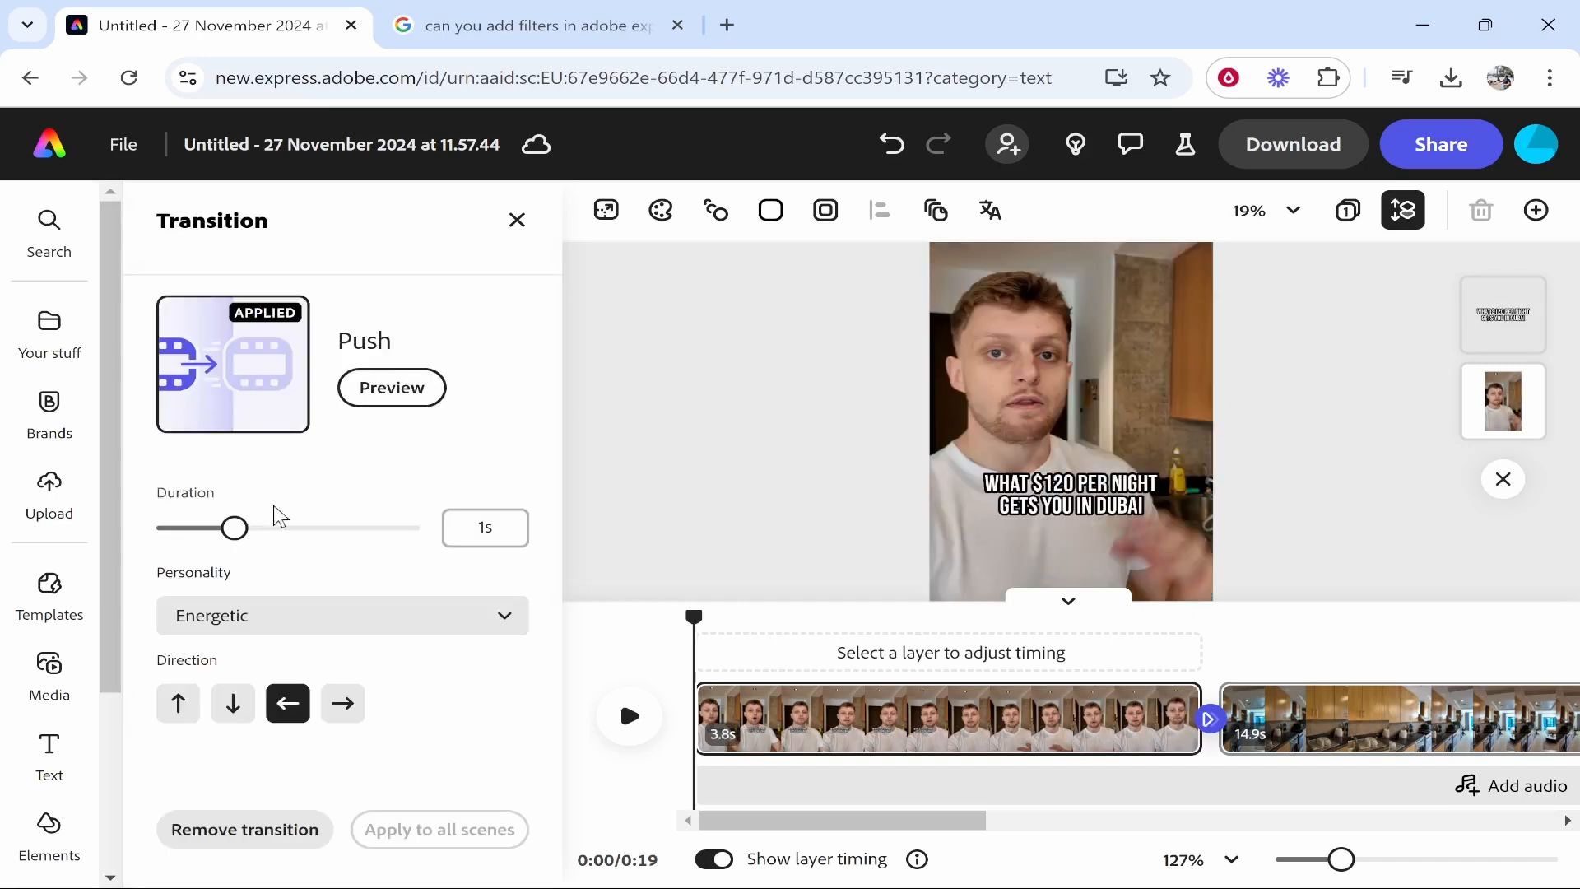
# Play the video from the start to review the Push transition between the two scenes
pyautogui.click(629, 716)
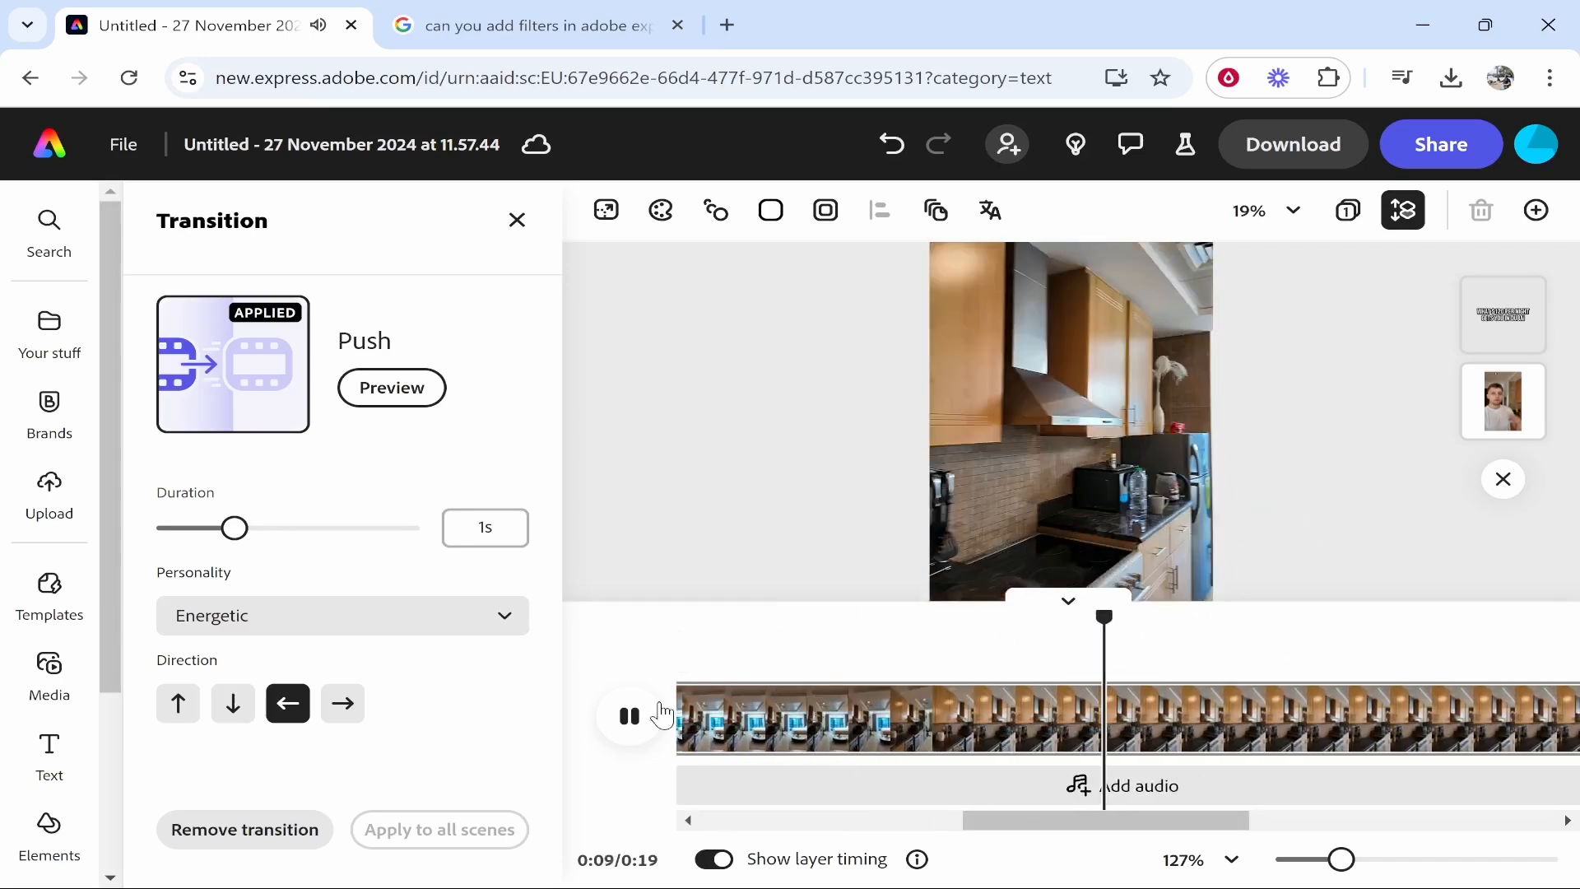
pyautogui.click(636, 733)
pyautogui.click(630, 716)
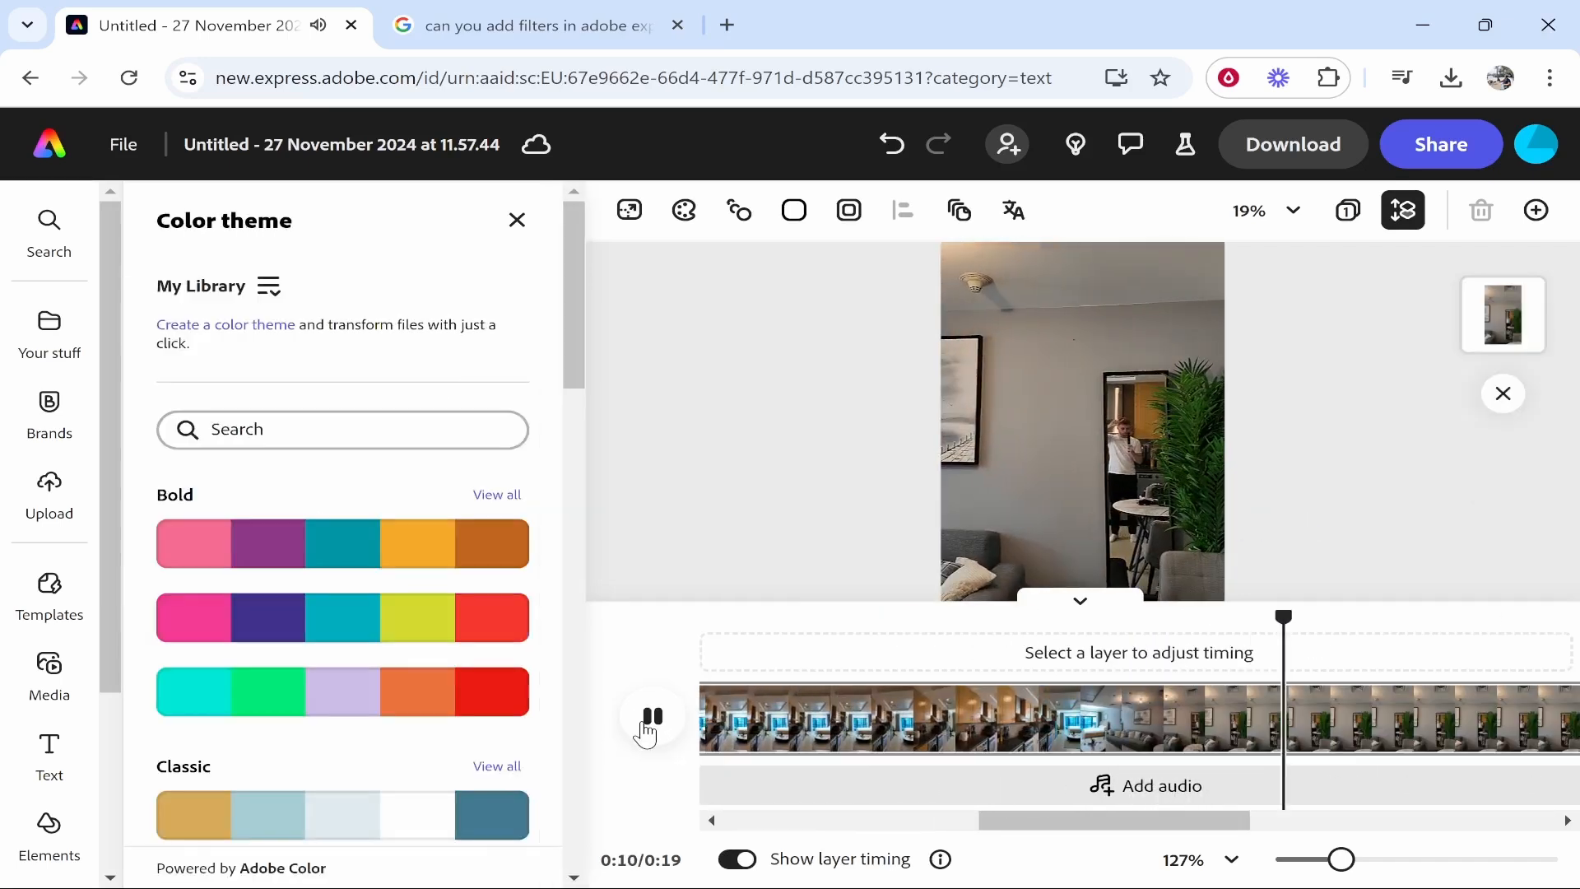
# Close the color theme options and open the download options for the video
pyautogui.click(517, 220)
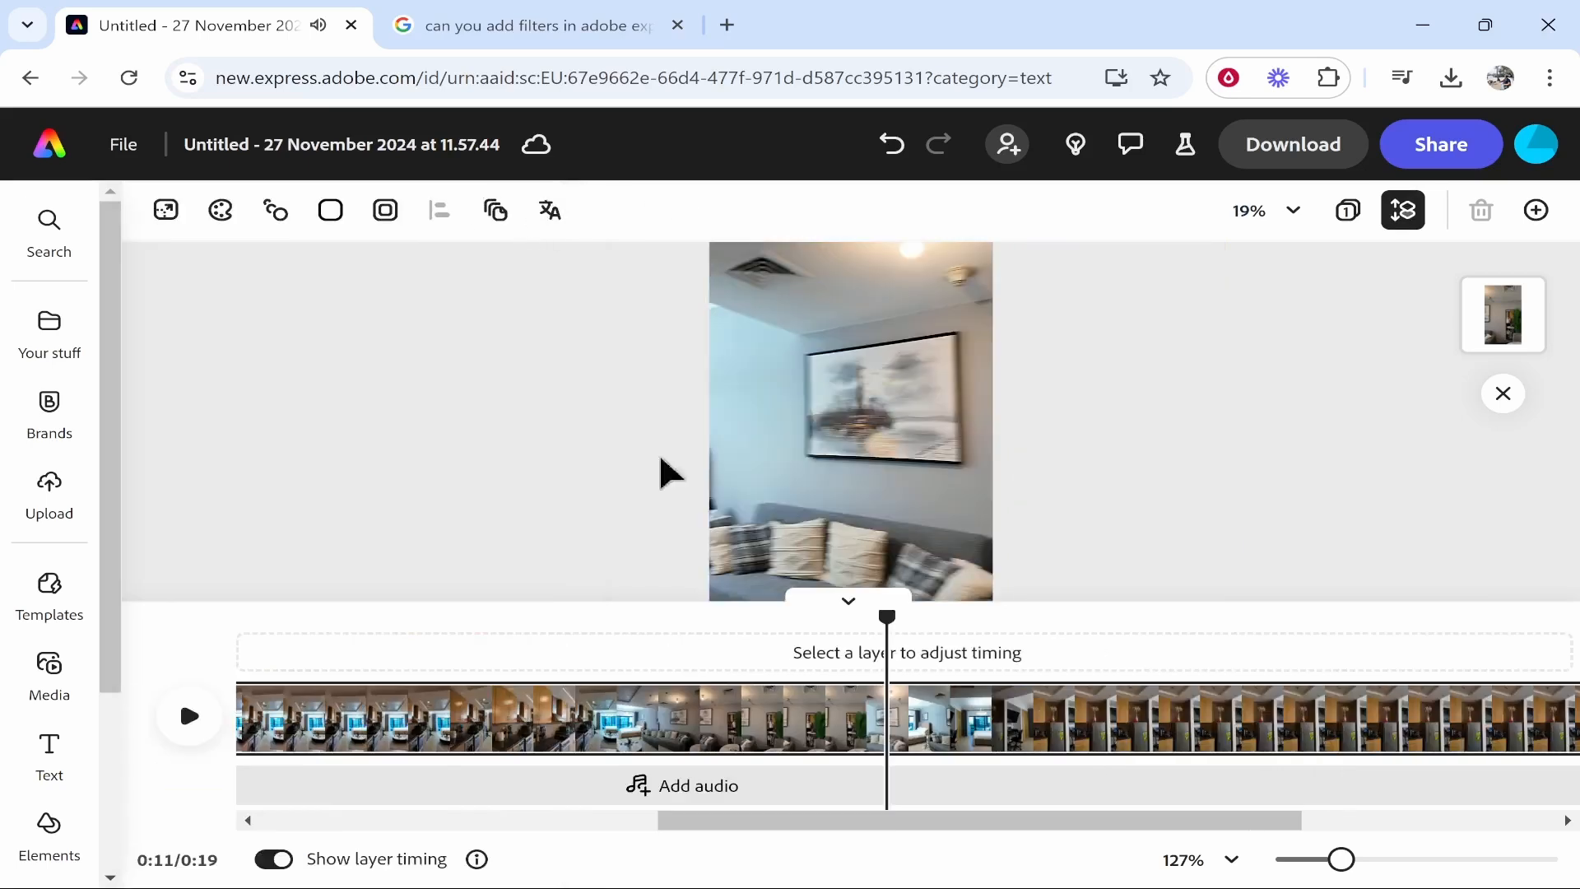
pyautogui.moveTo(1341, 859); pyautogui.dragTo(1302, 860)
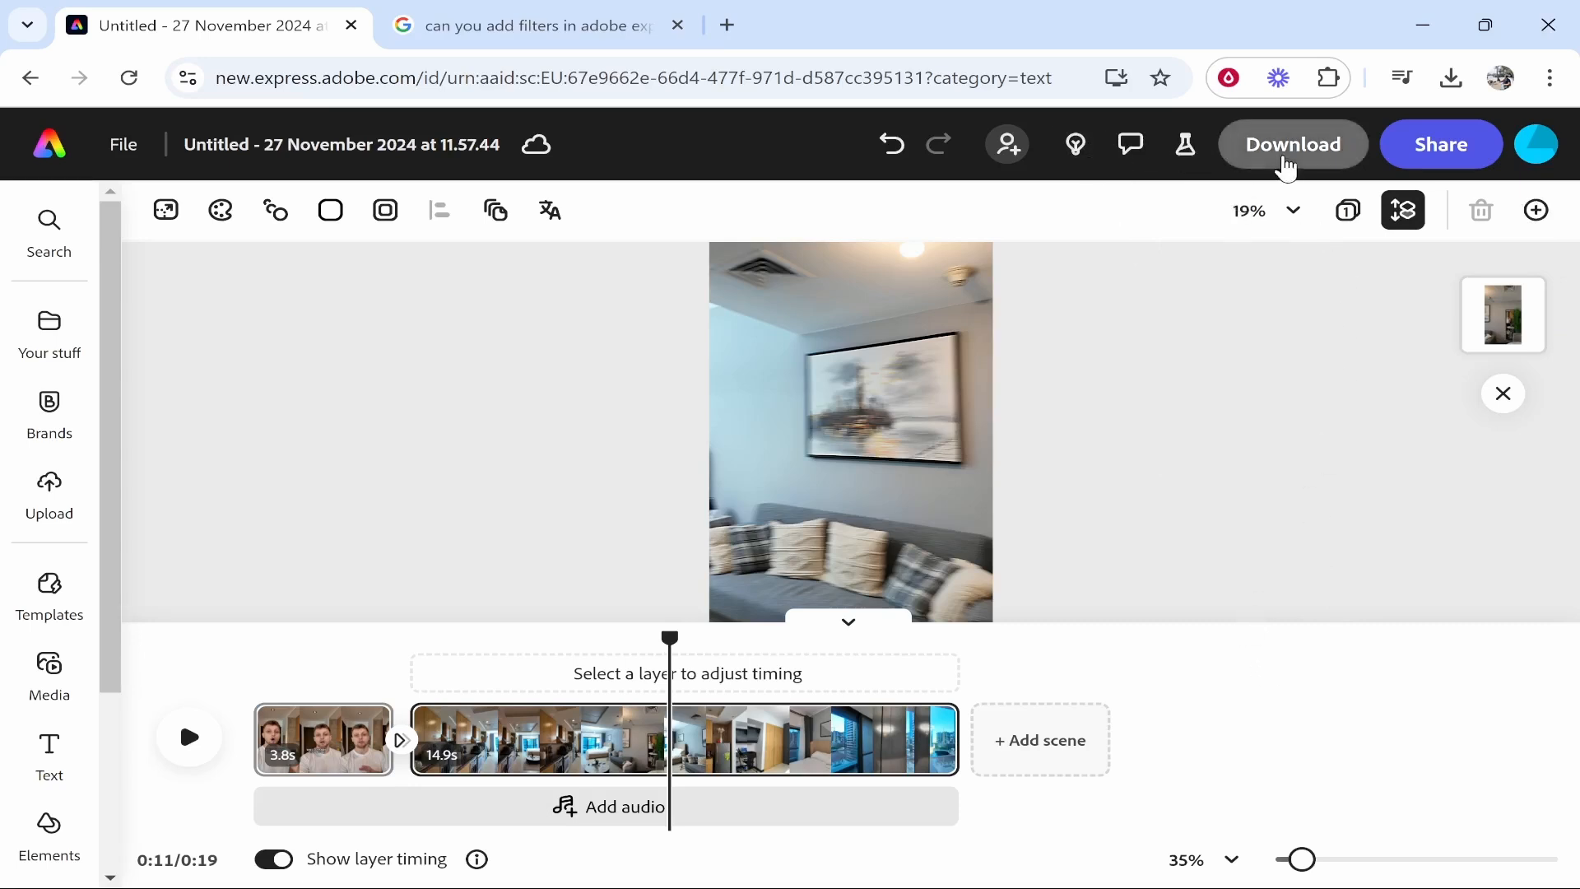
pyautogui.click(1294, 164)
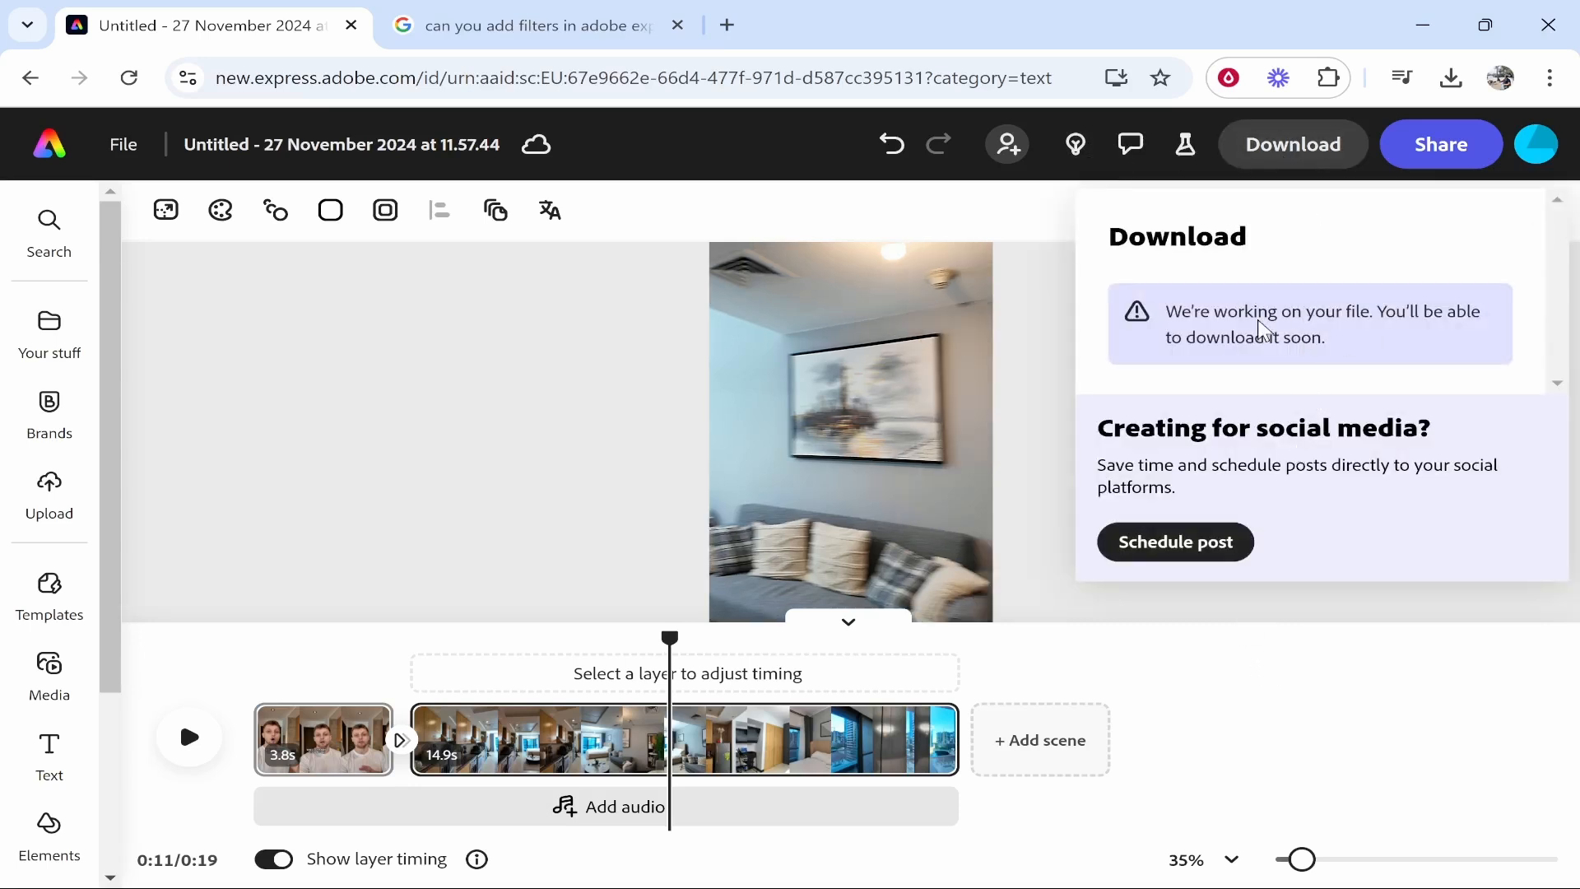